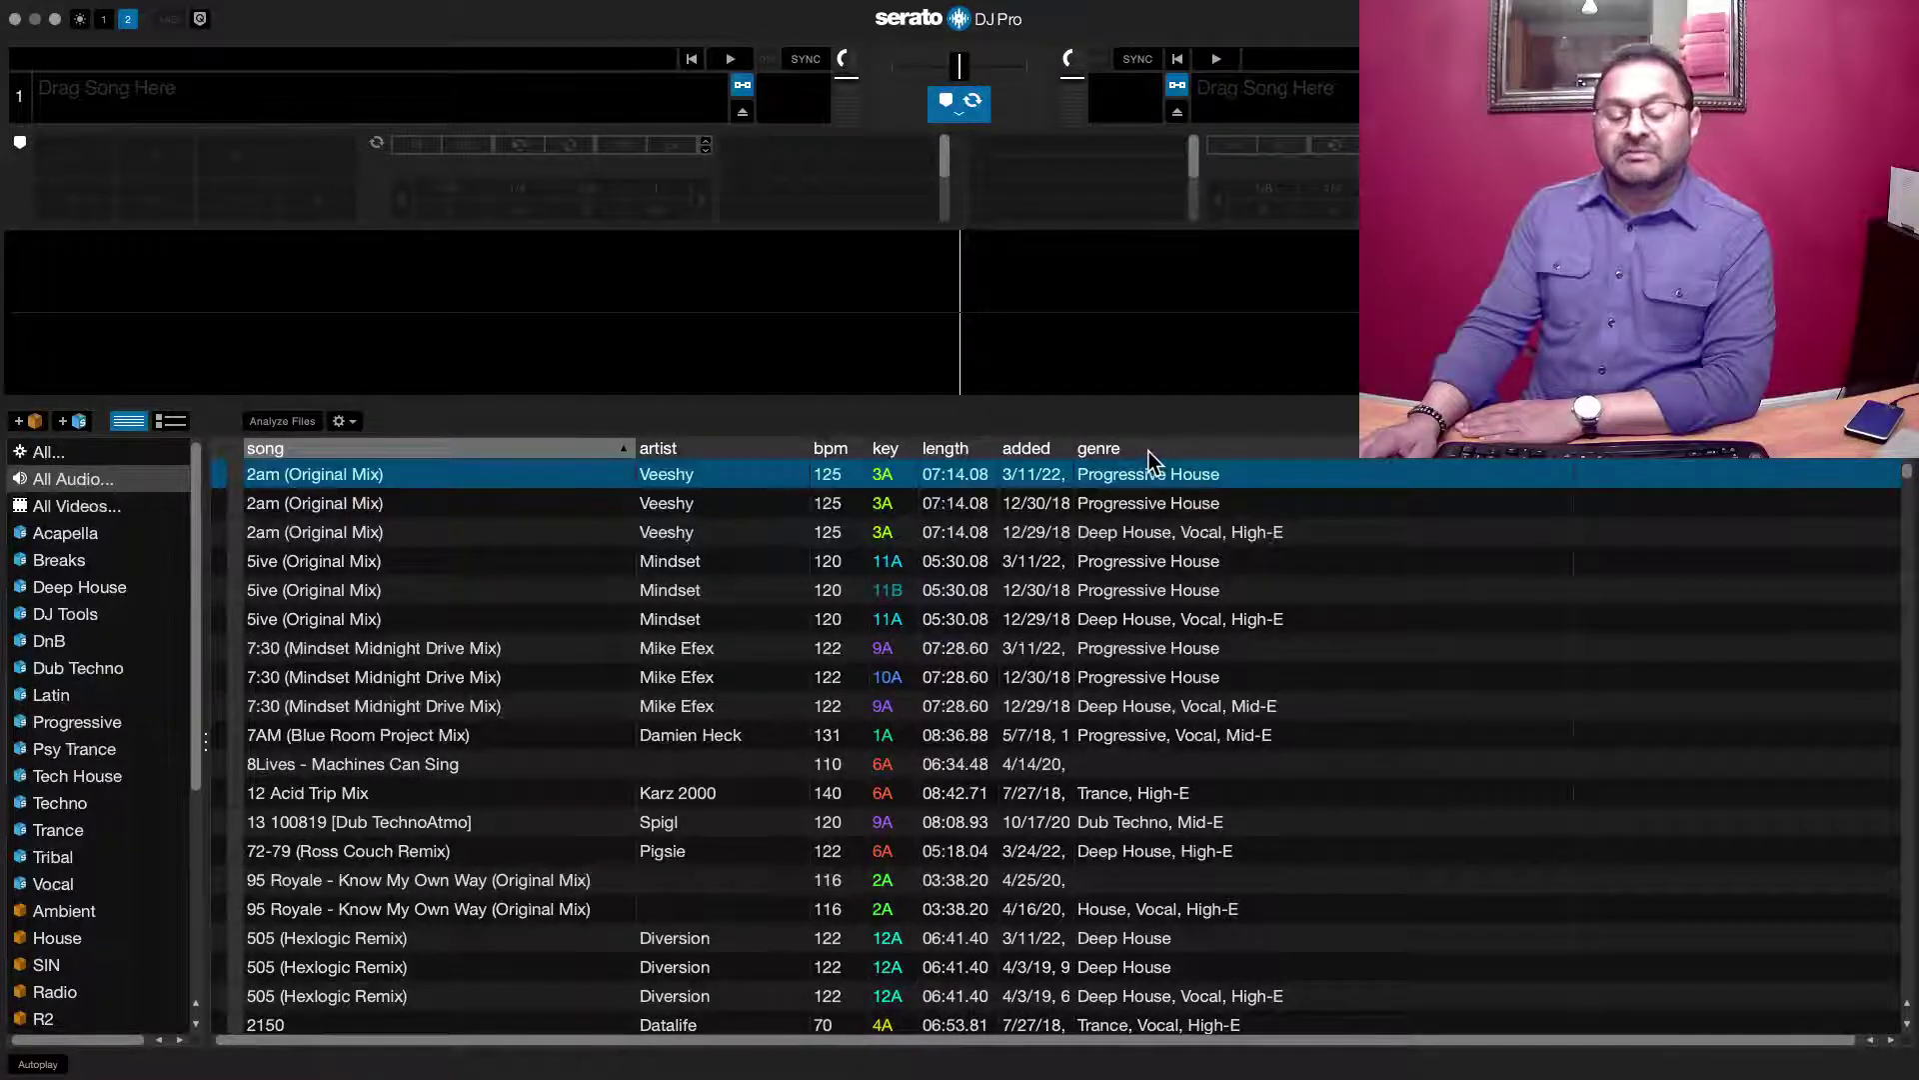
Load the 3/11/22 copy of '505 (Hexlogic Remix)' onto deck 1.
scroll(1154, 796, down, 1)
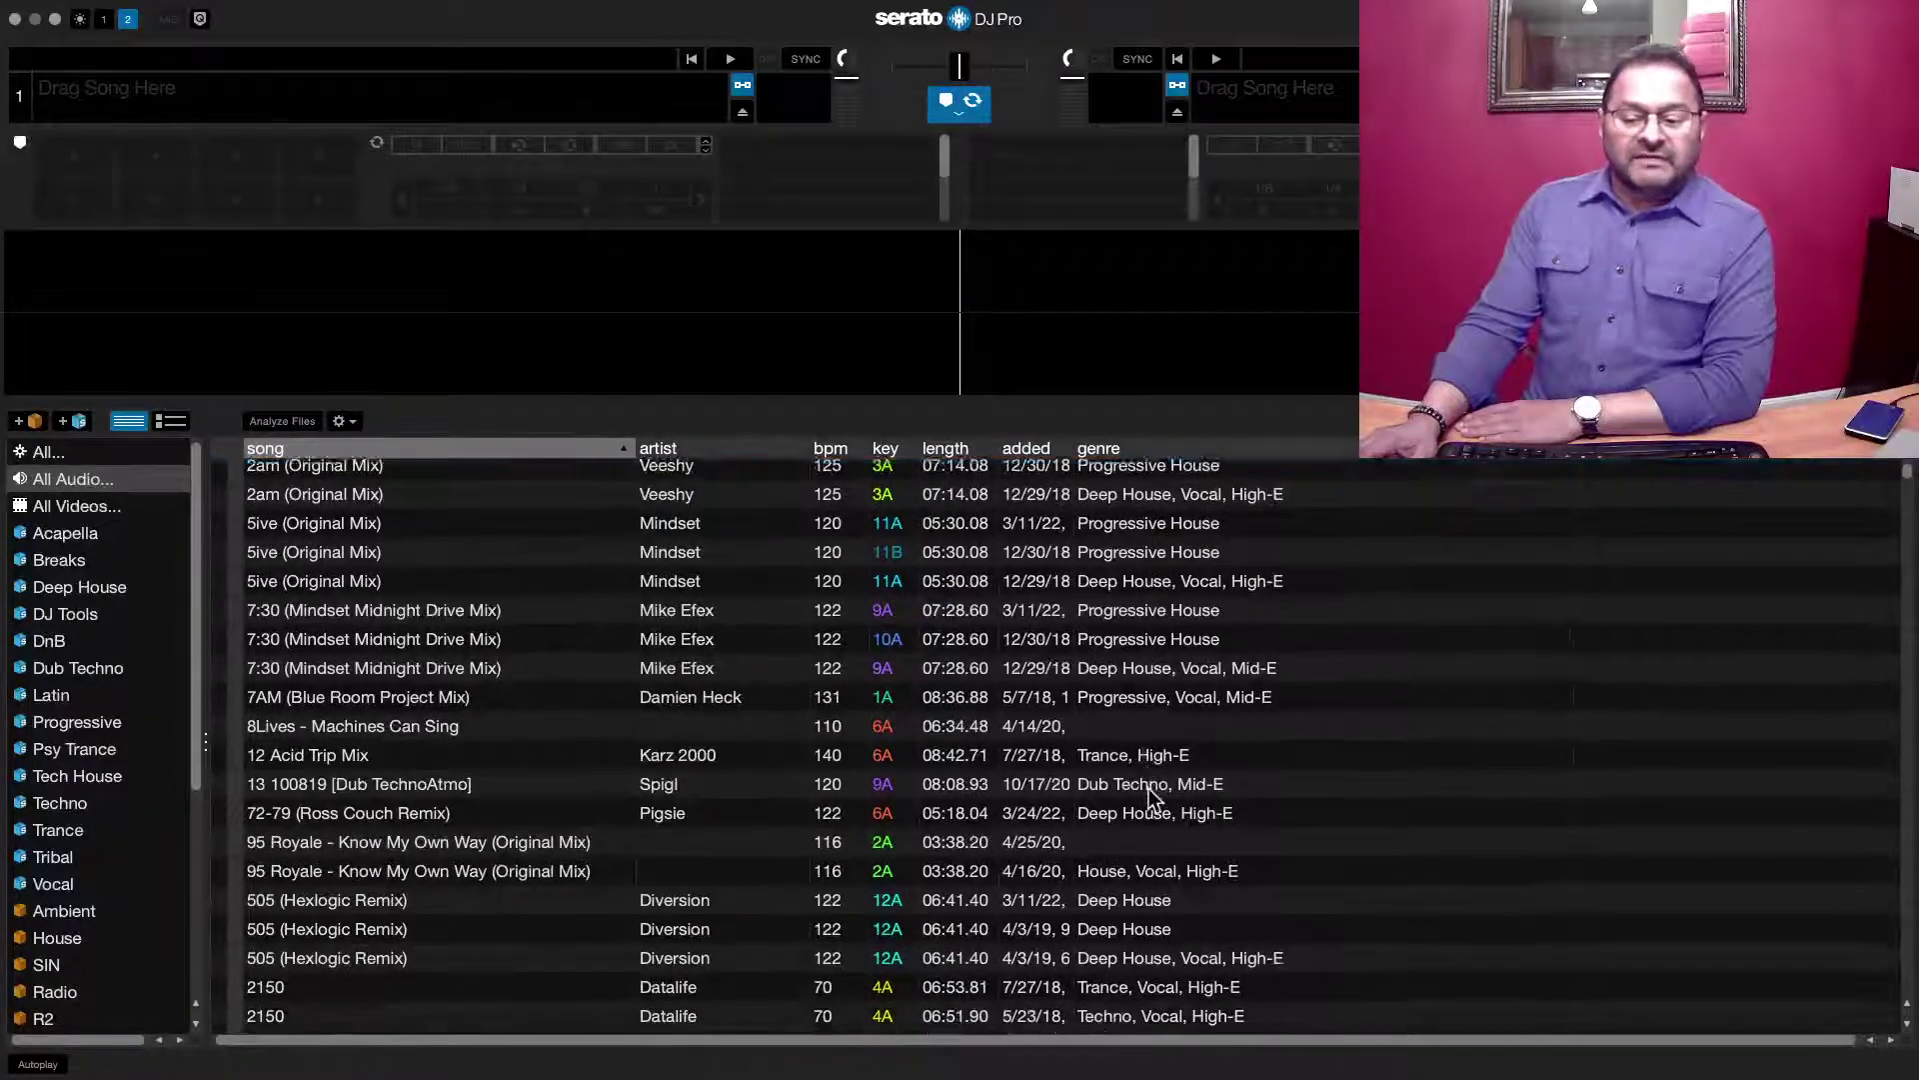
scroll(1155, 797, up, 1)
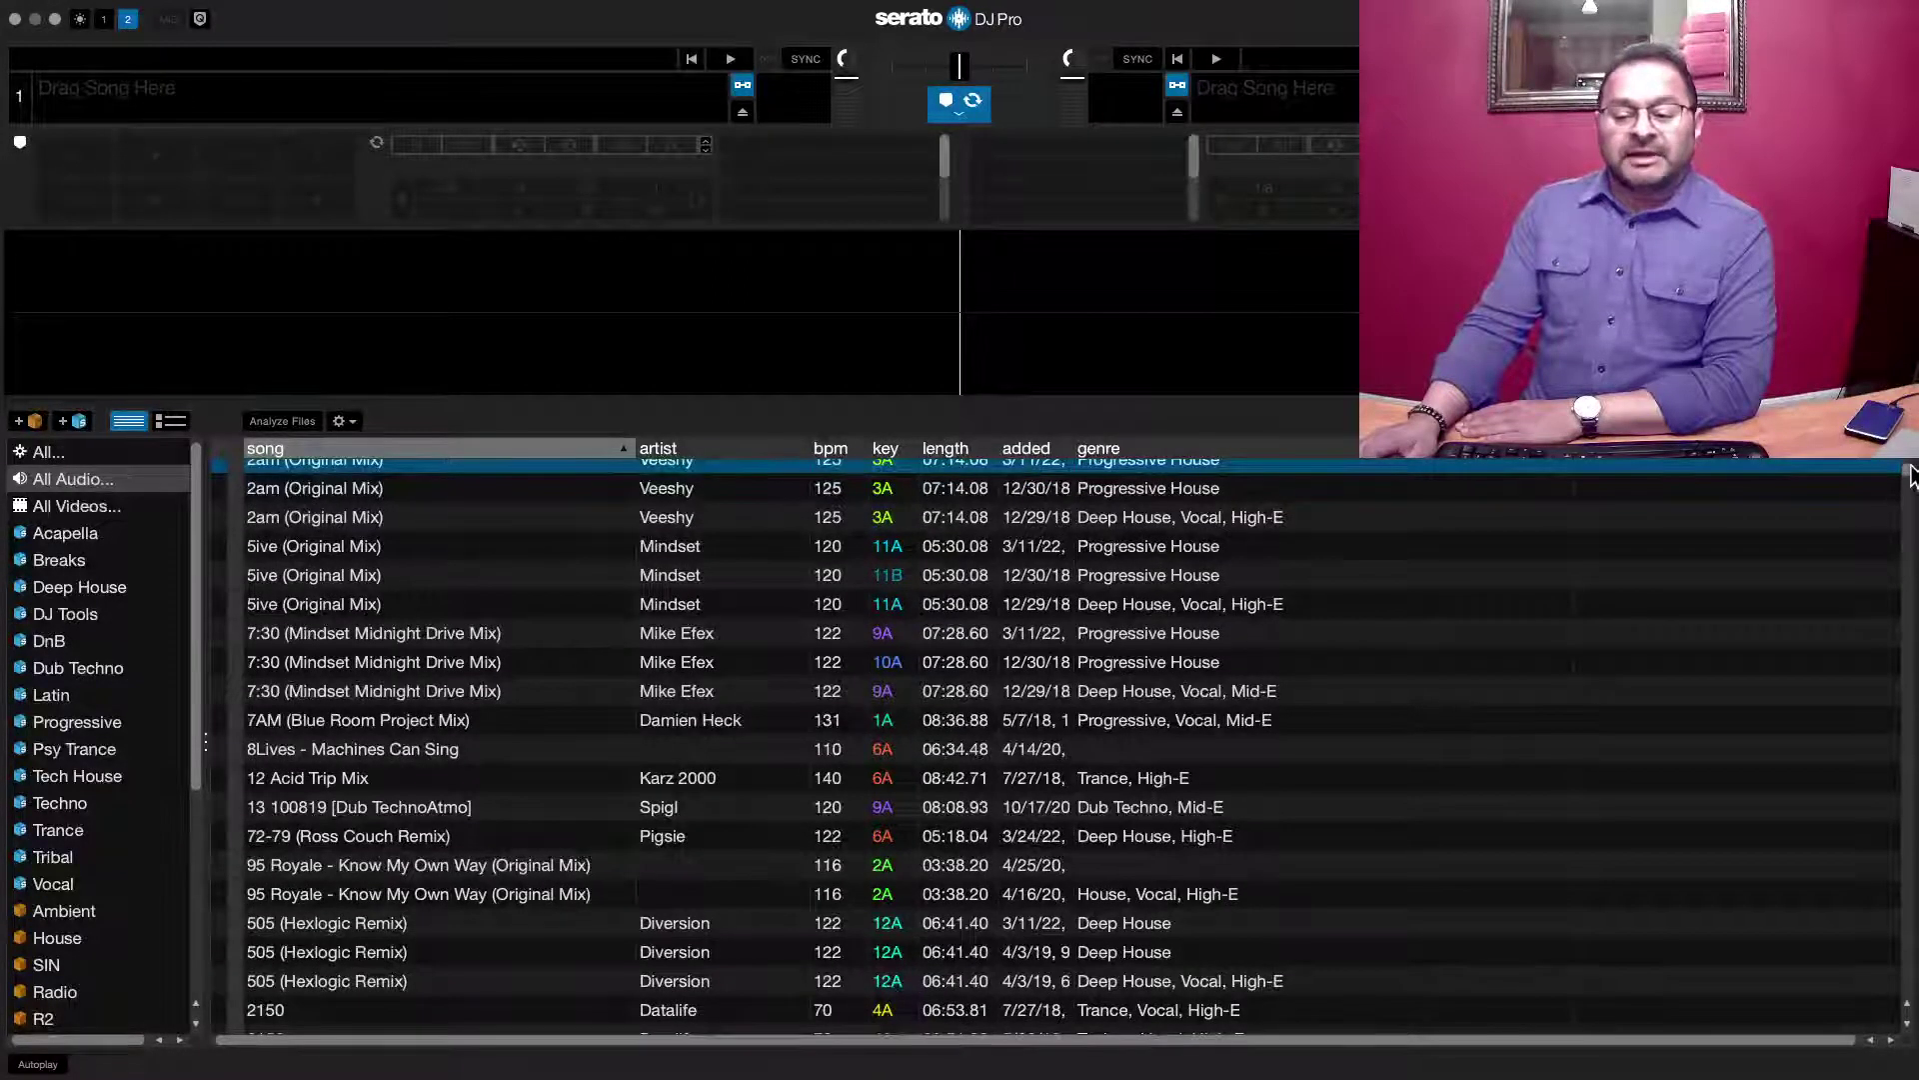
scroll(1912, 475, up, 1)
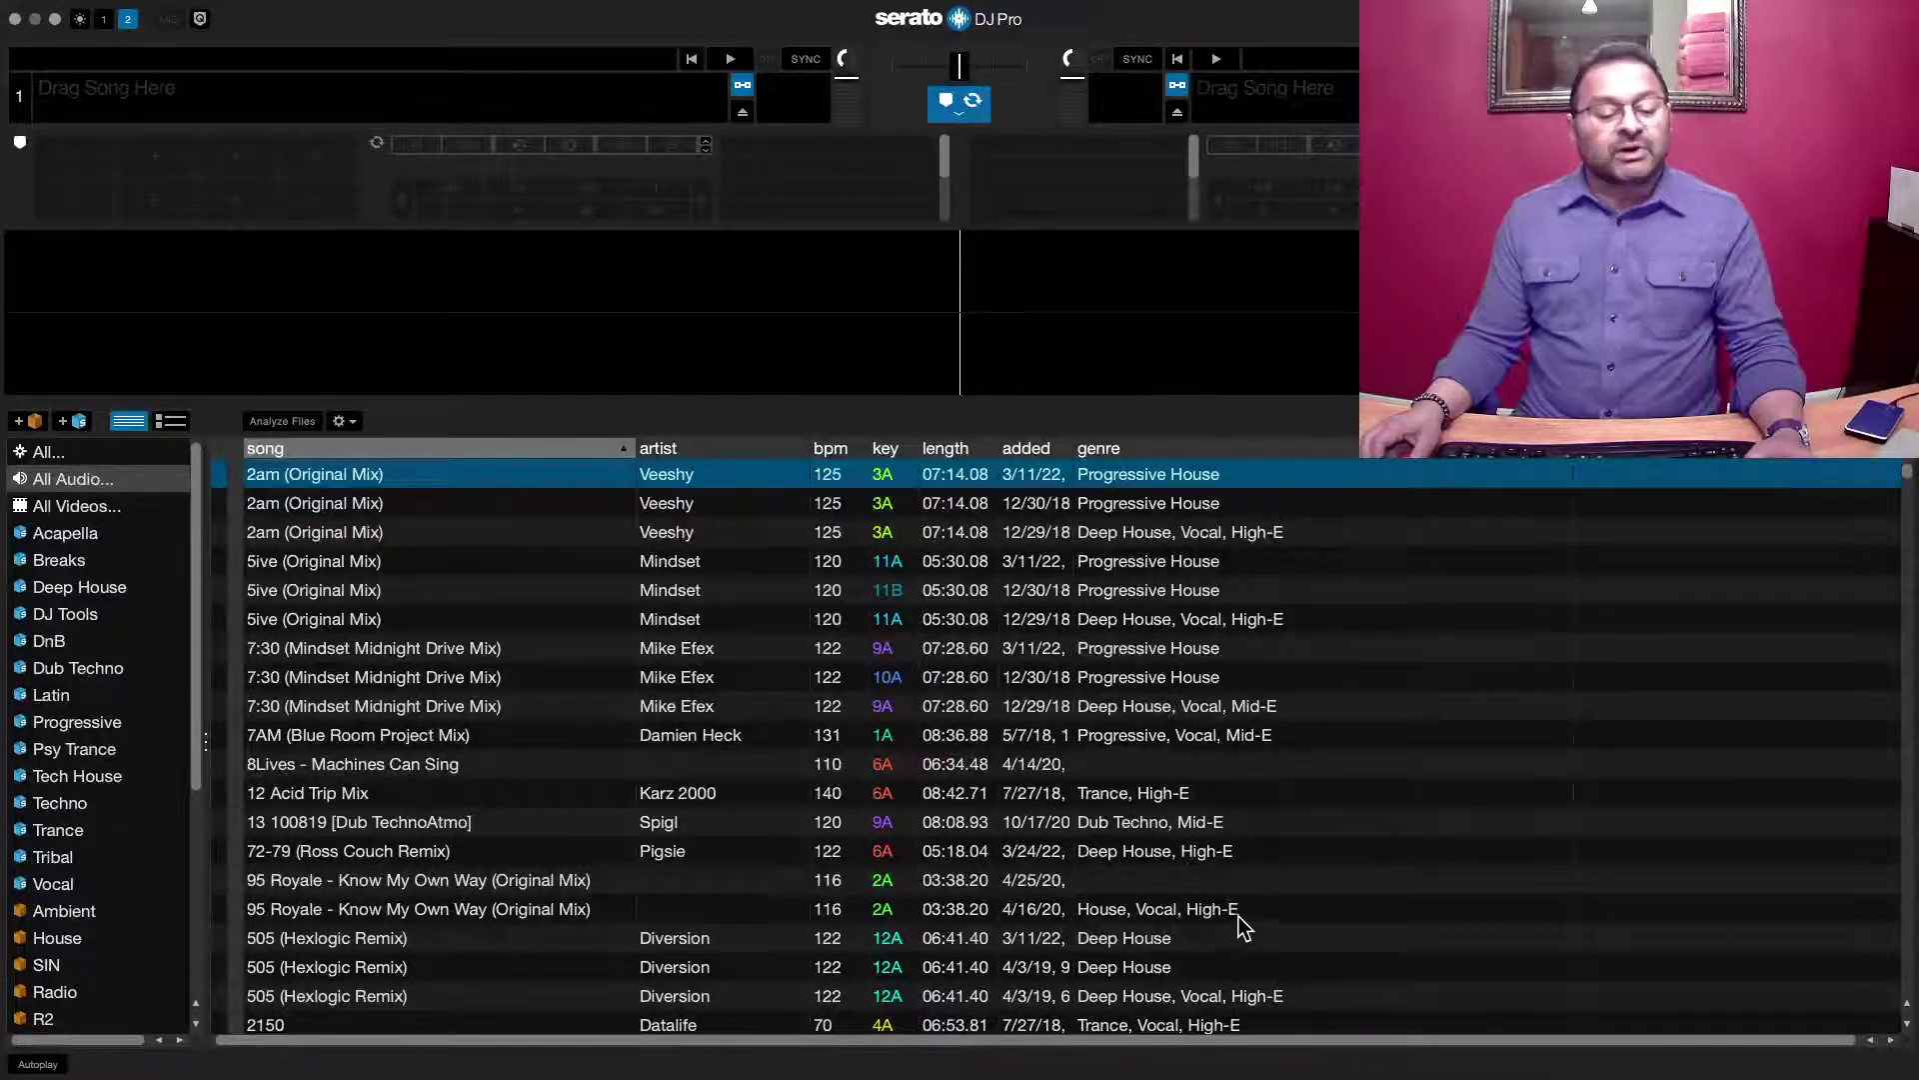
click(1160, 937)
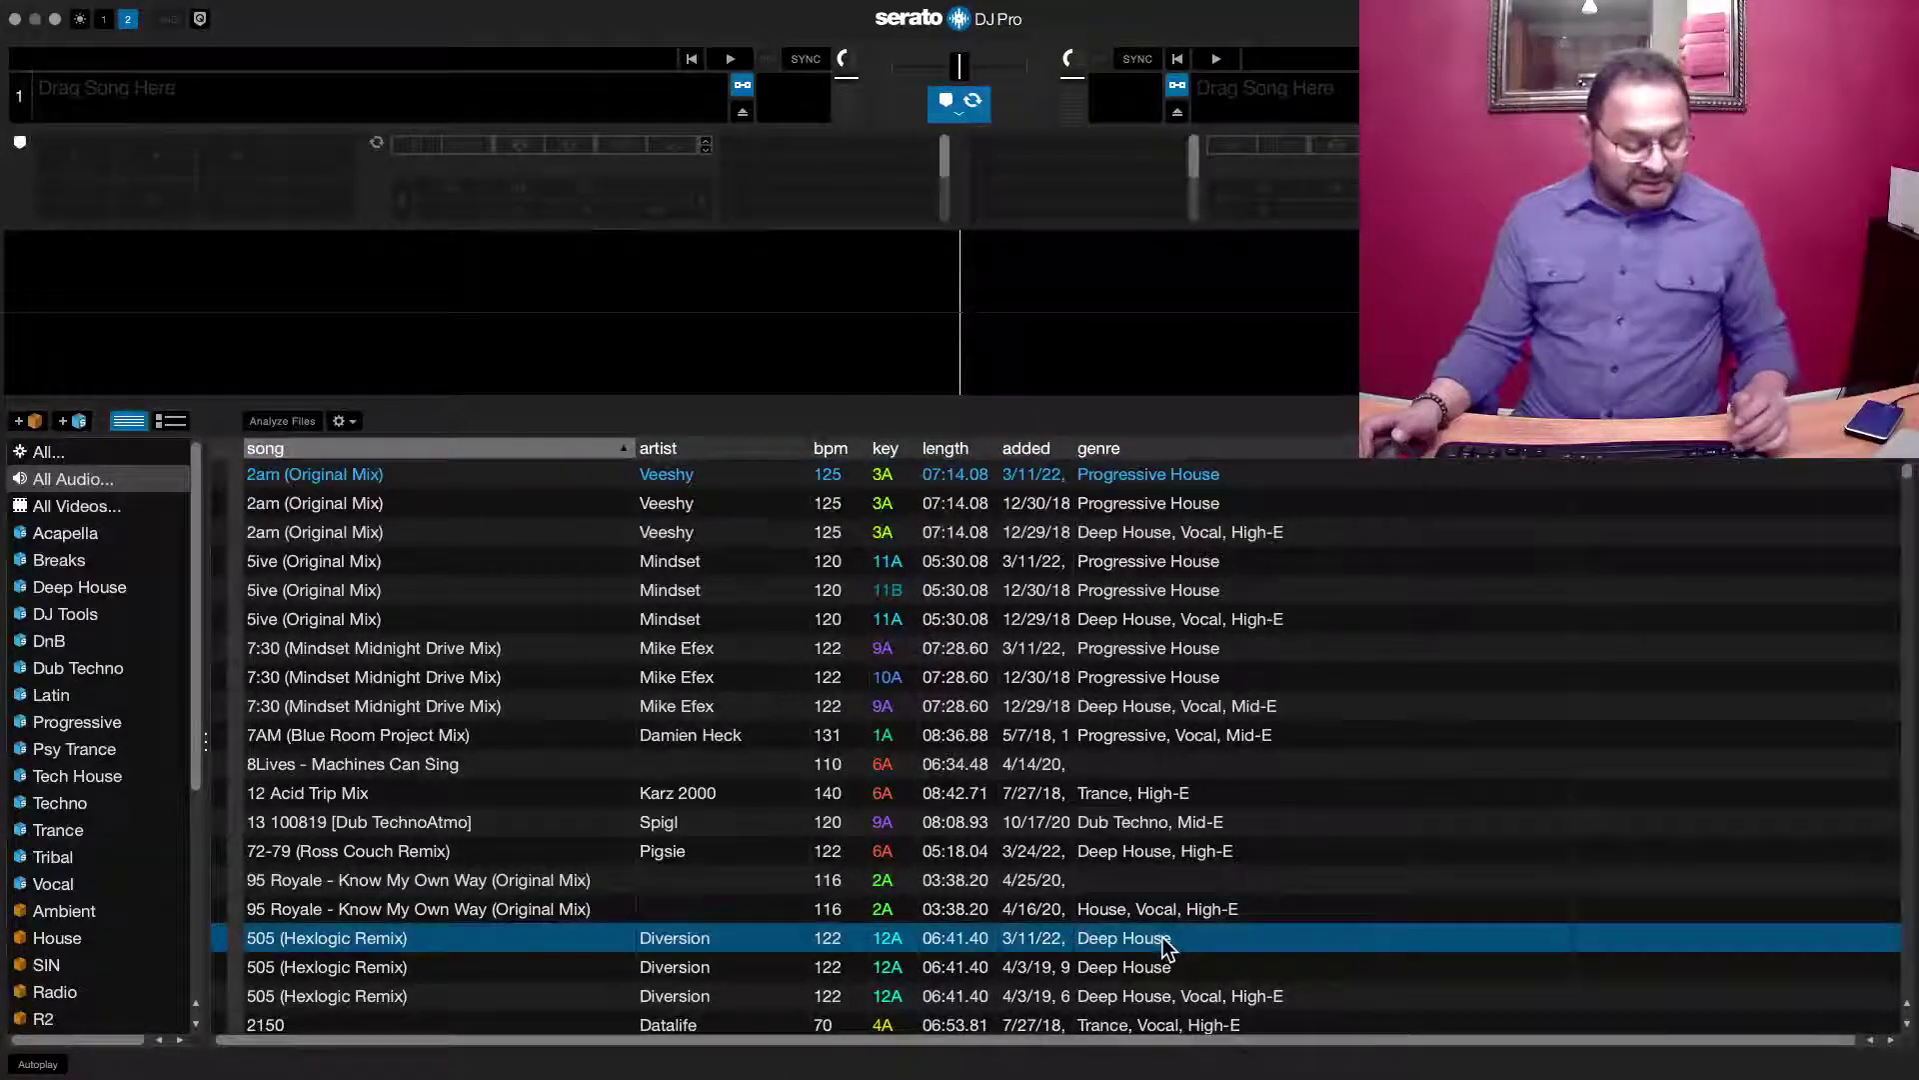
key(shift+Left)
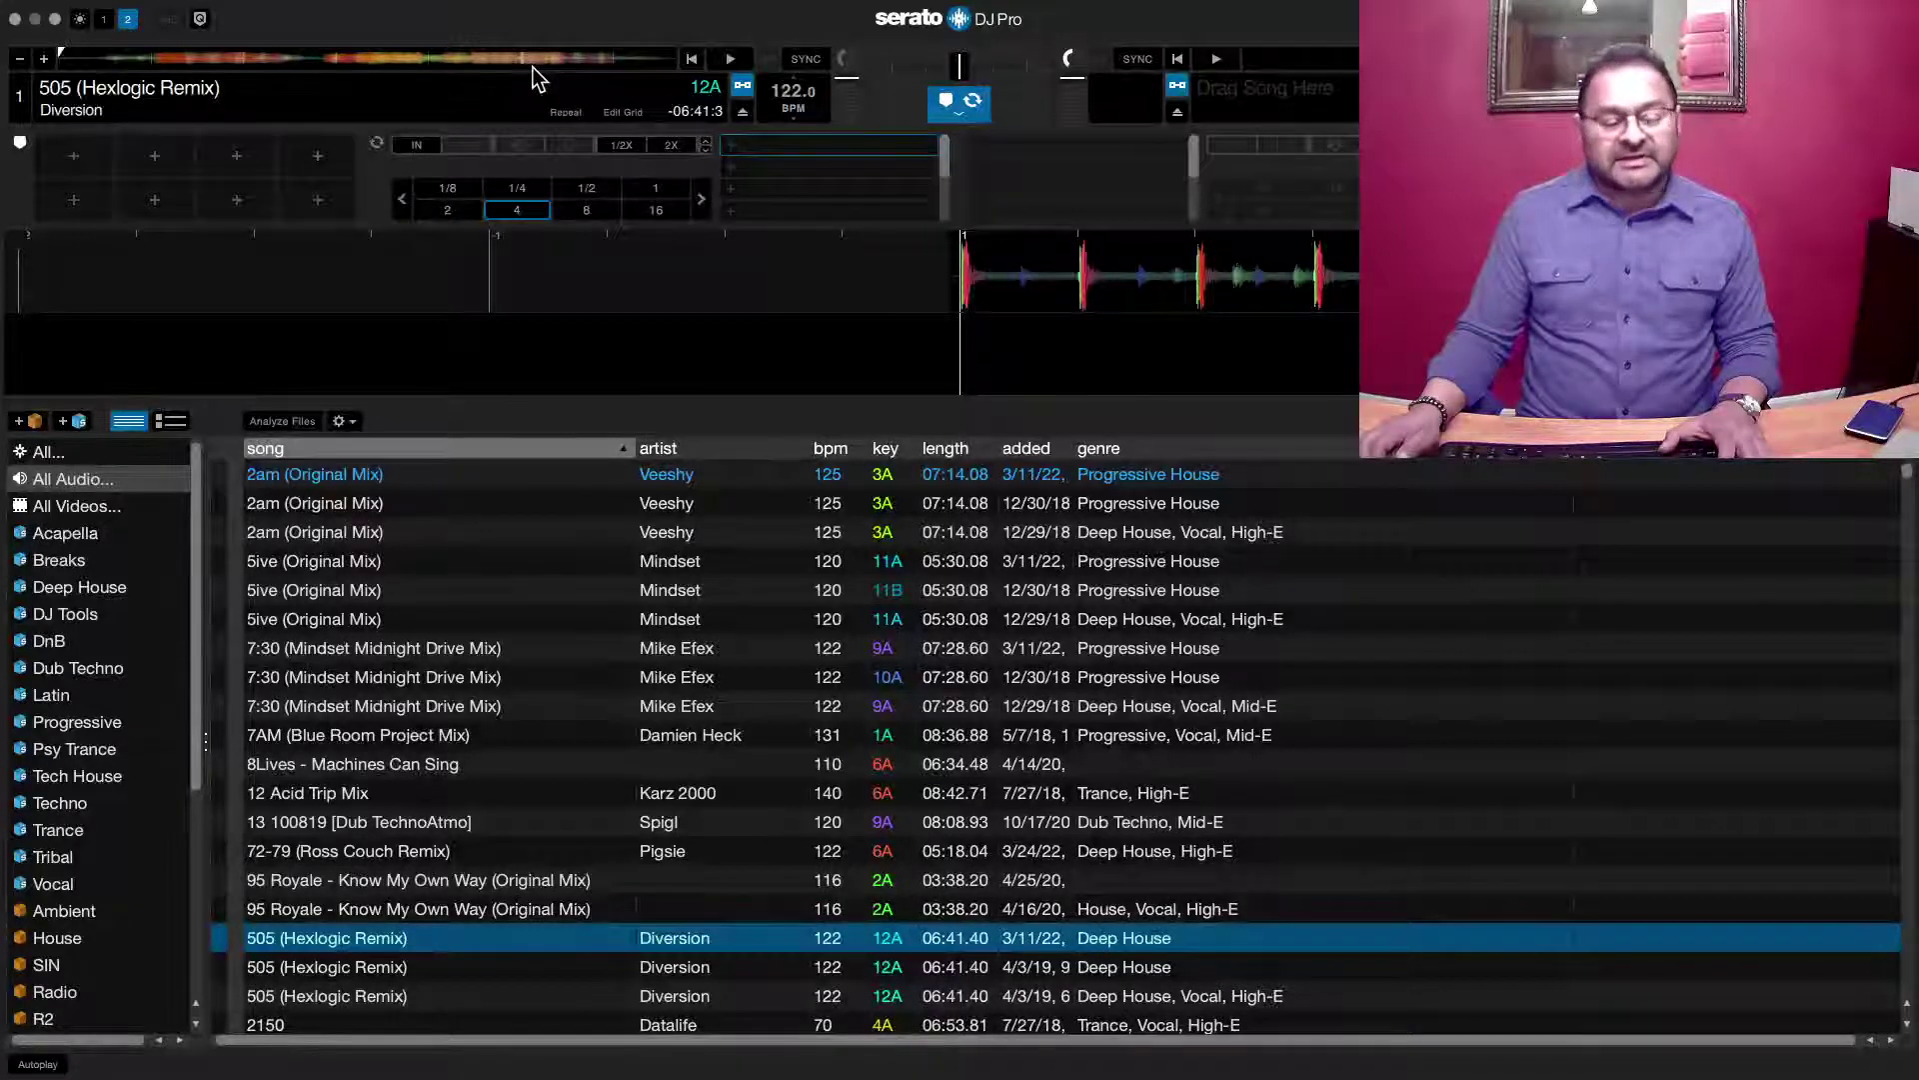
Play the track, jump through later sections to near the end, then stop playback.
key(space)
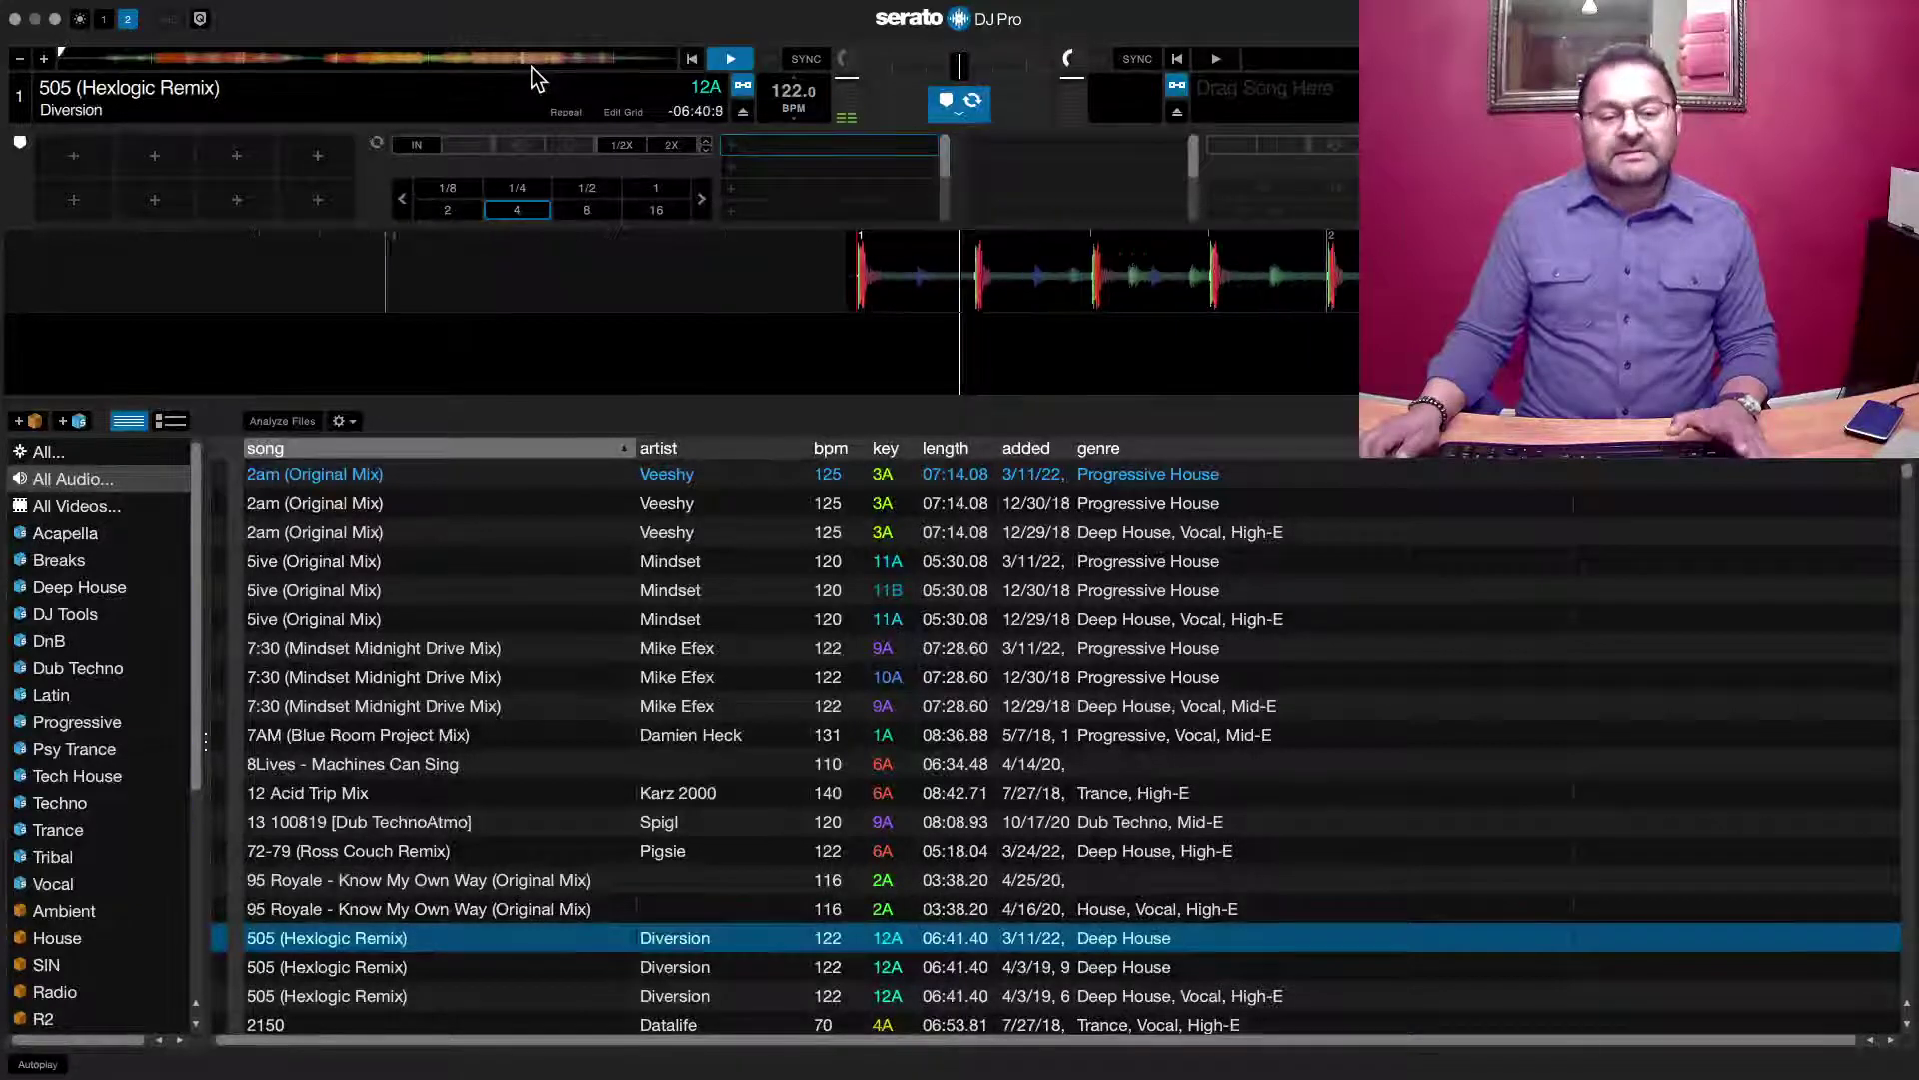
click(108, 58)
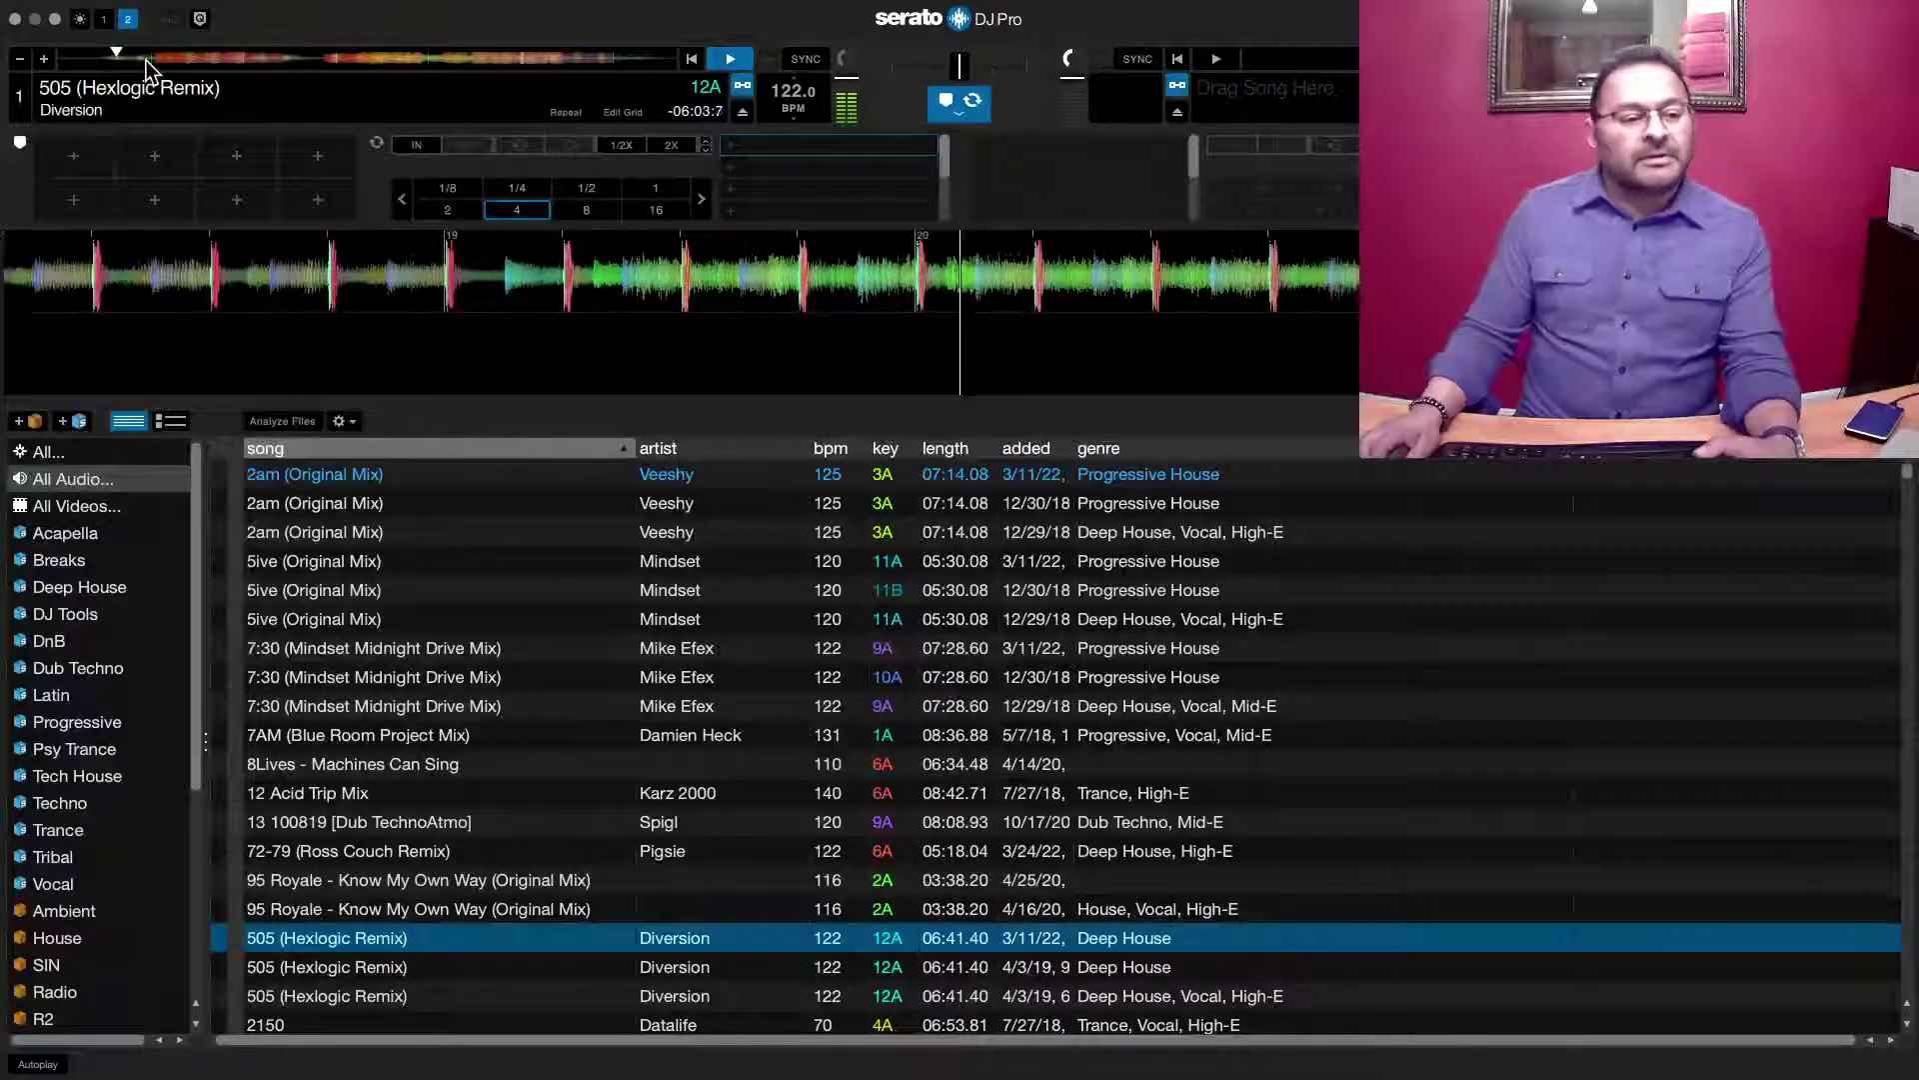
click(171, 58)
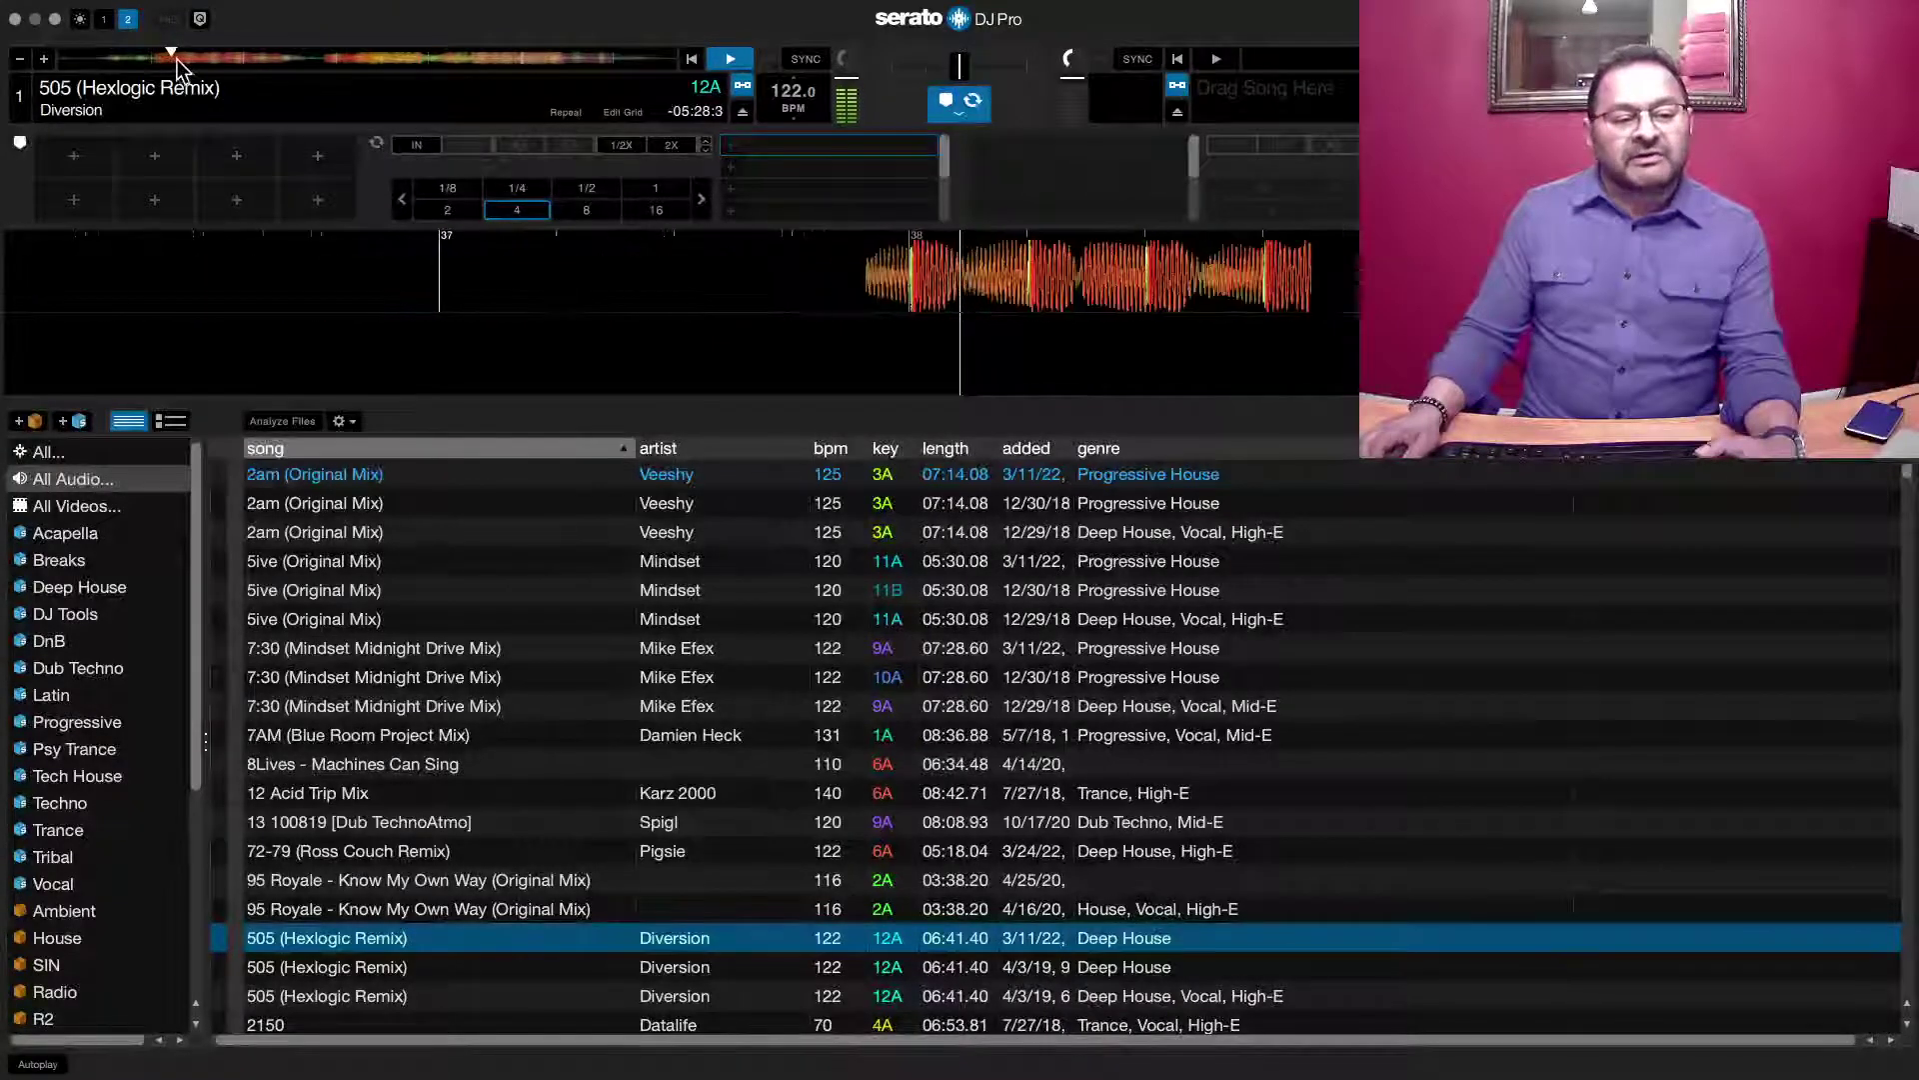
click(230, 58)
click(267, 58)
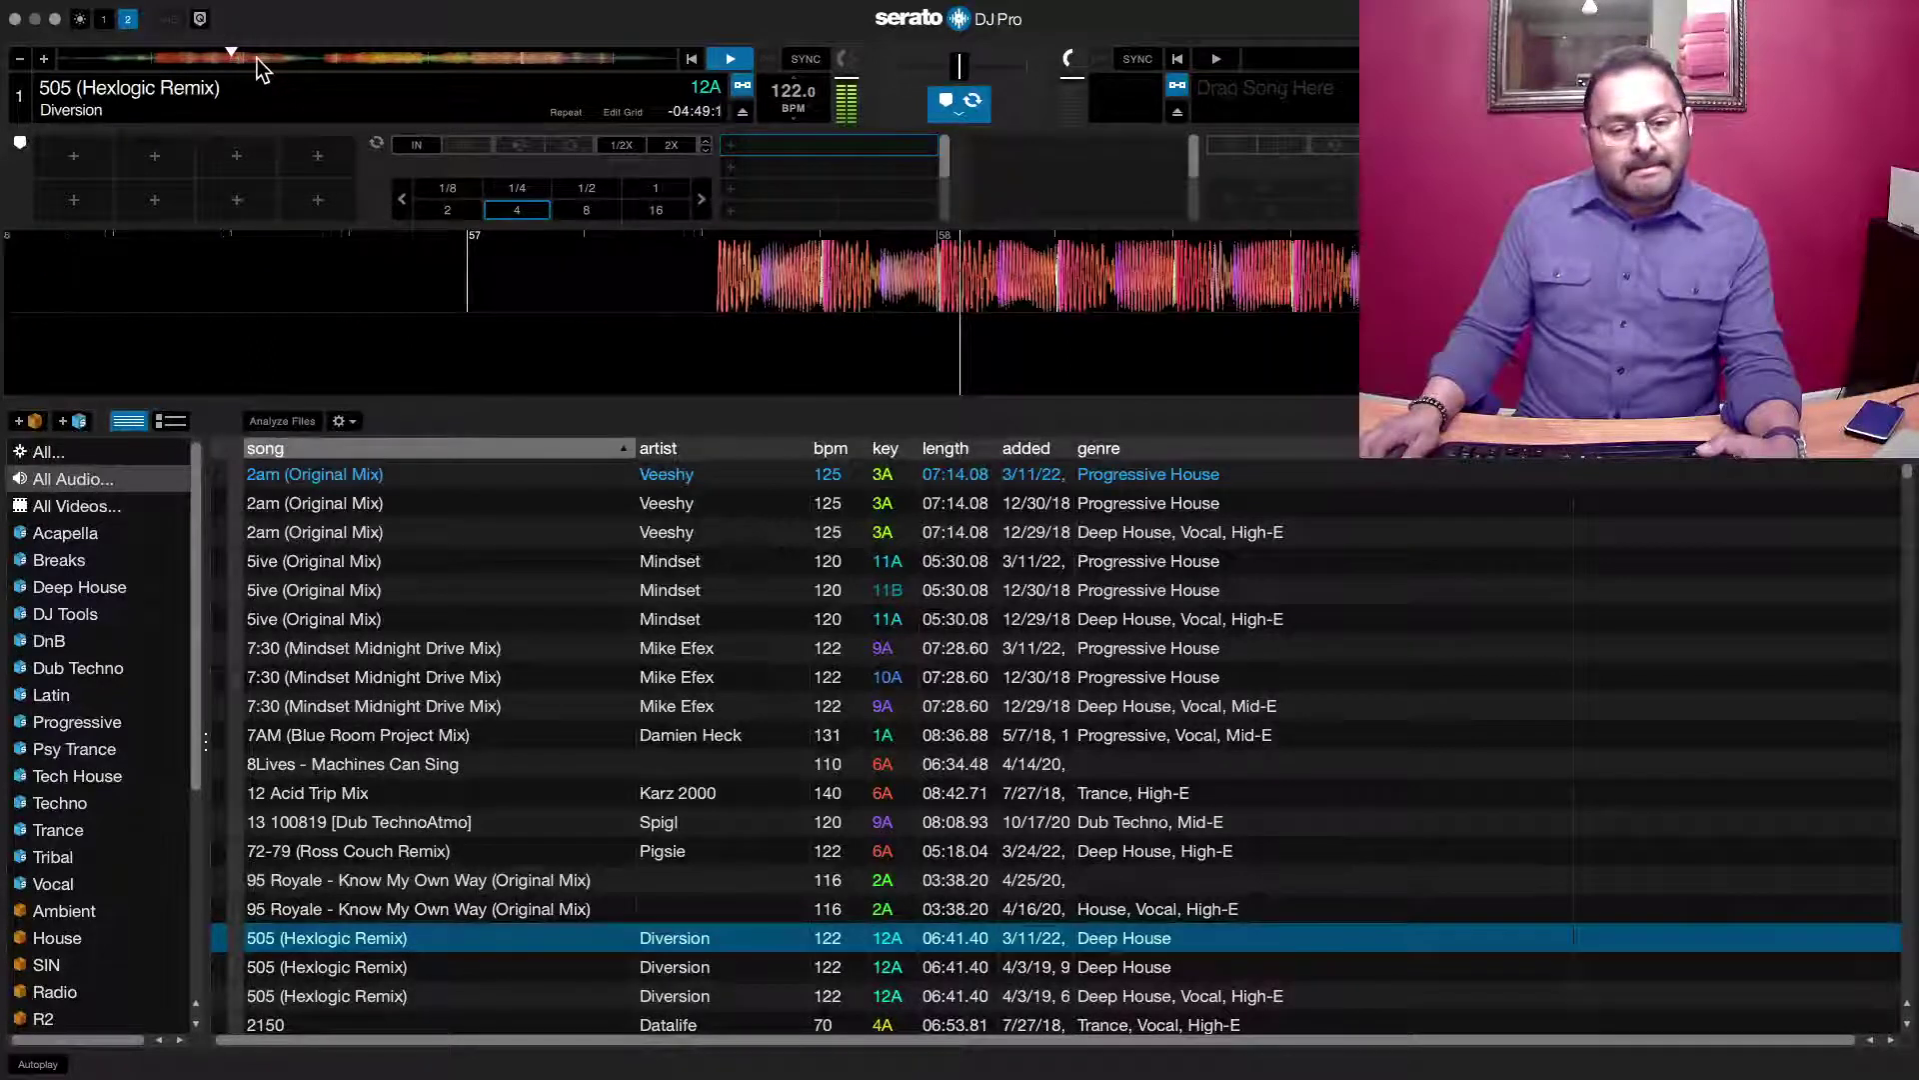
click(300, 58)
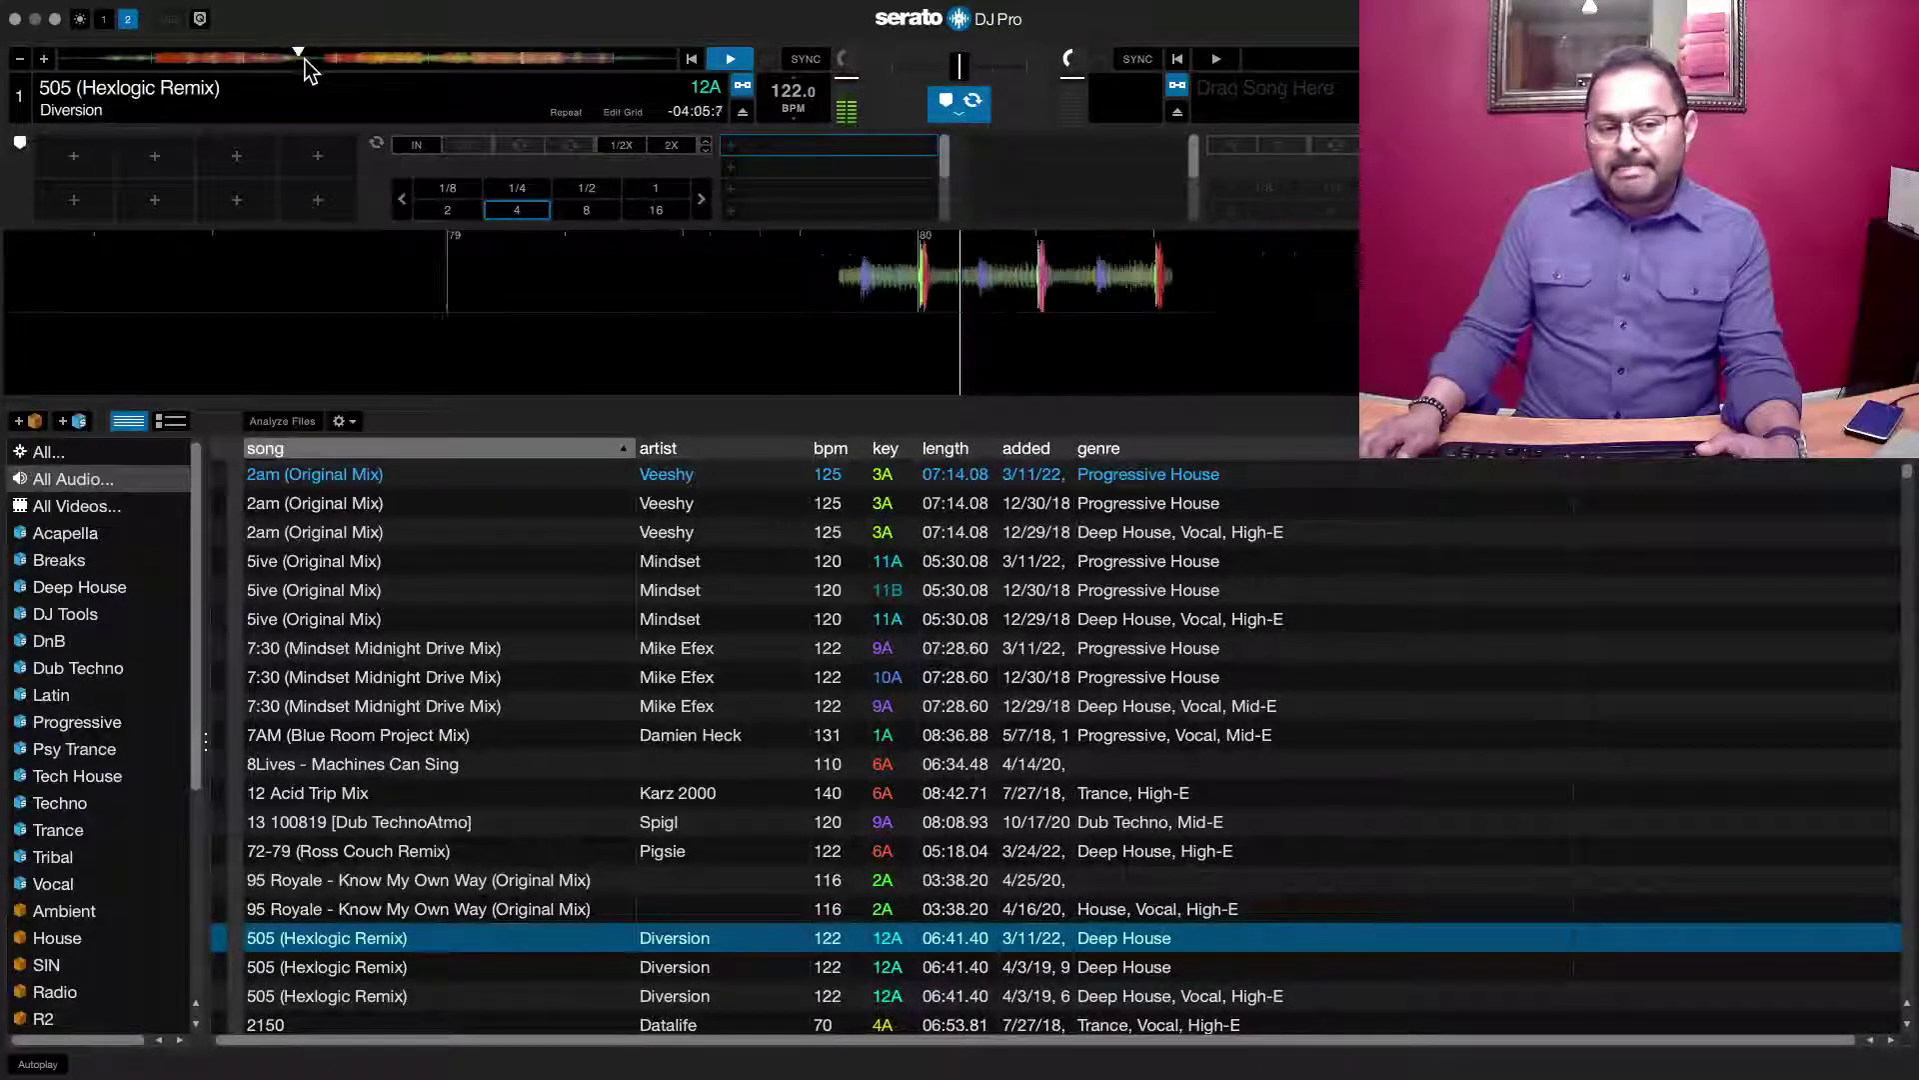
click(406, 62)
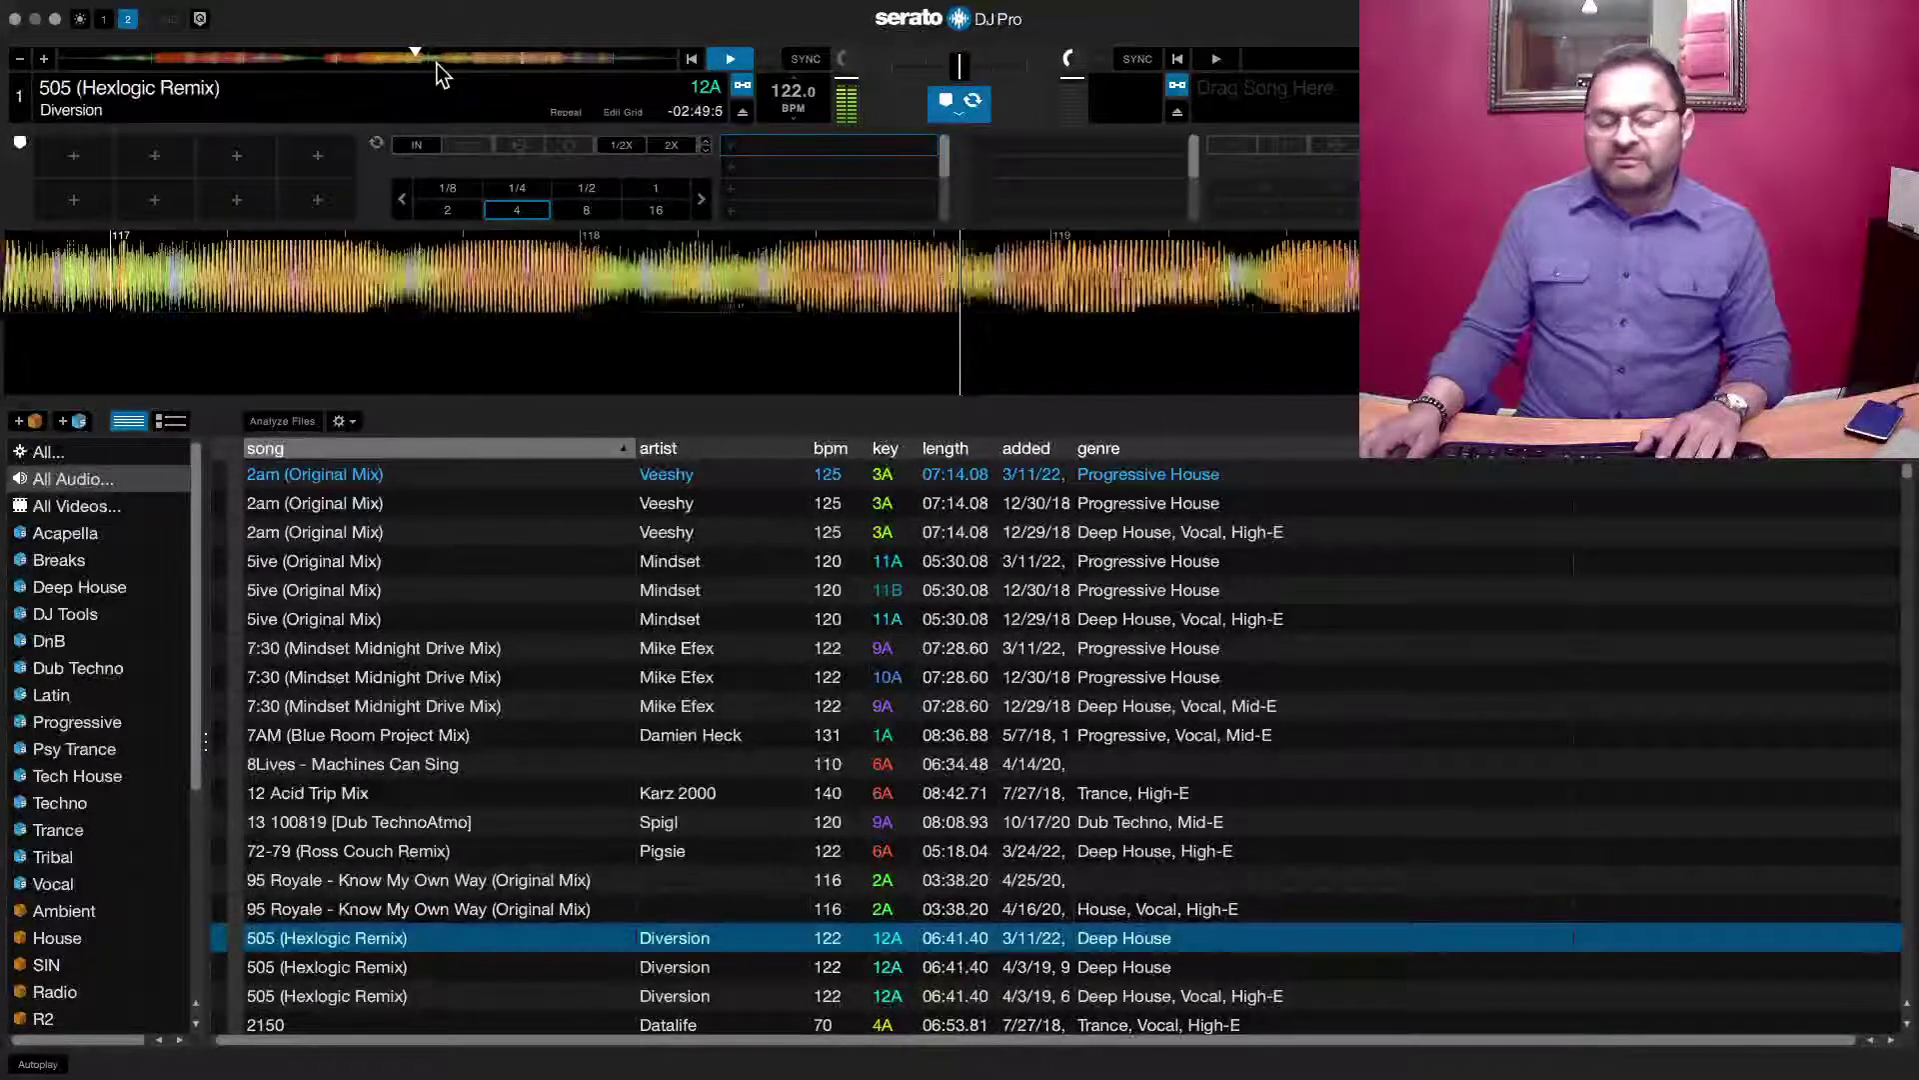
click(441, 59)
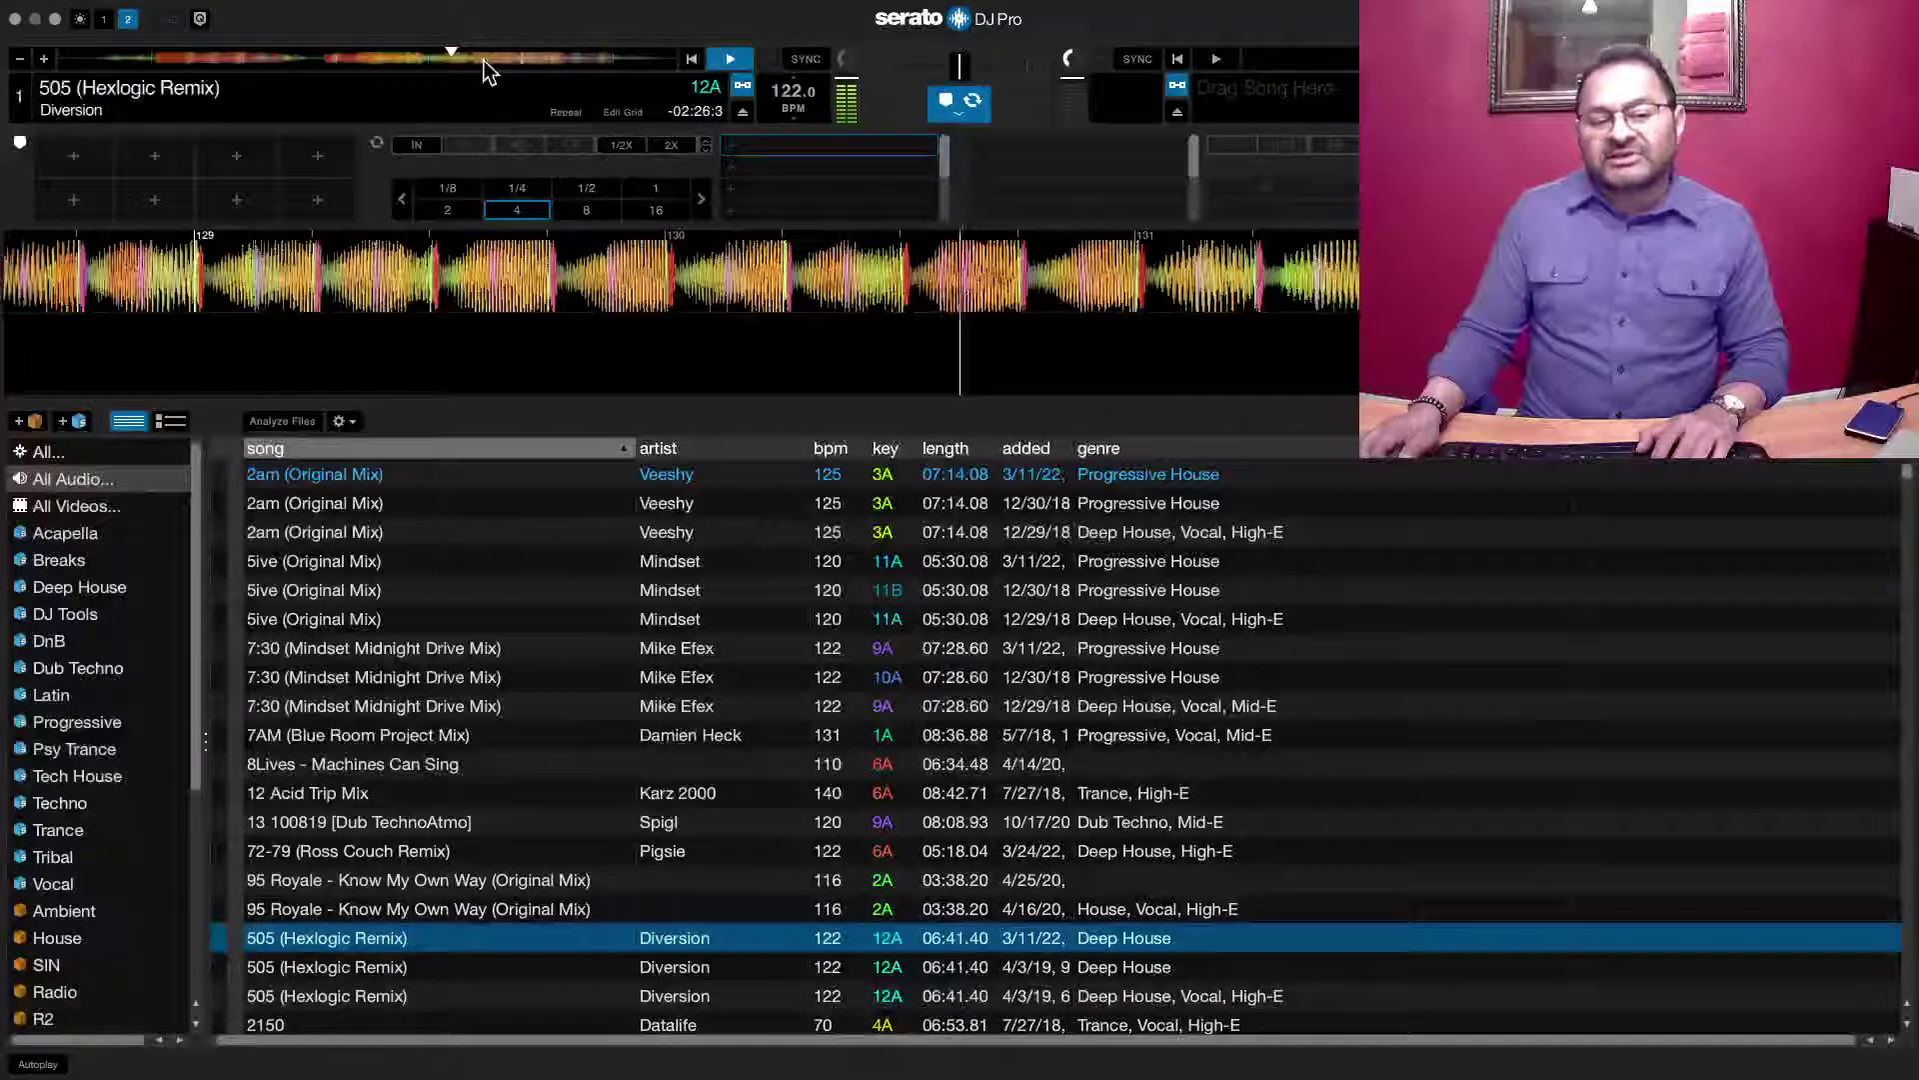
click(486, 60)
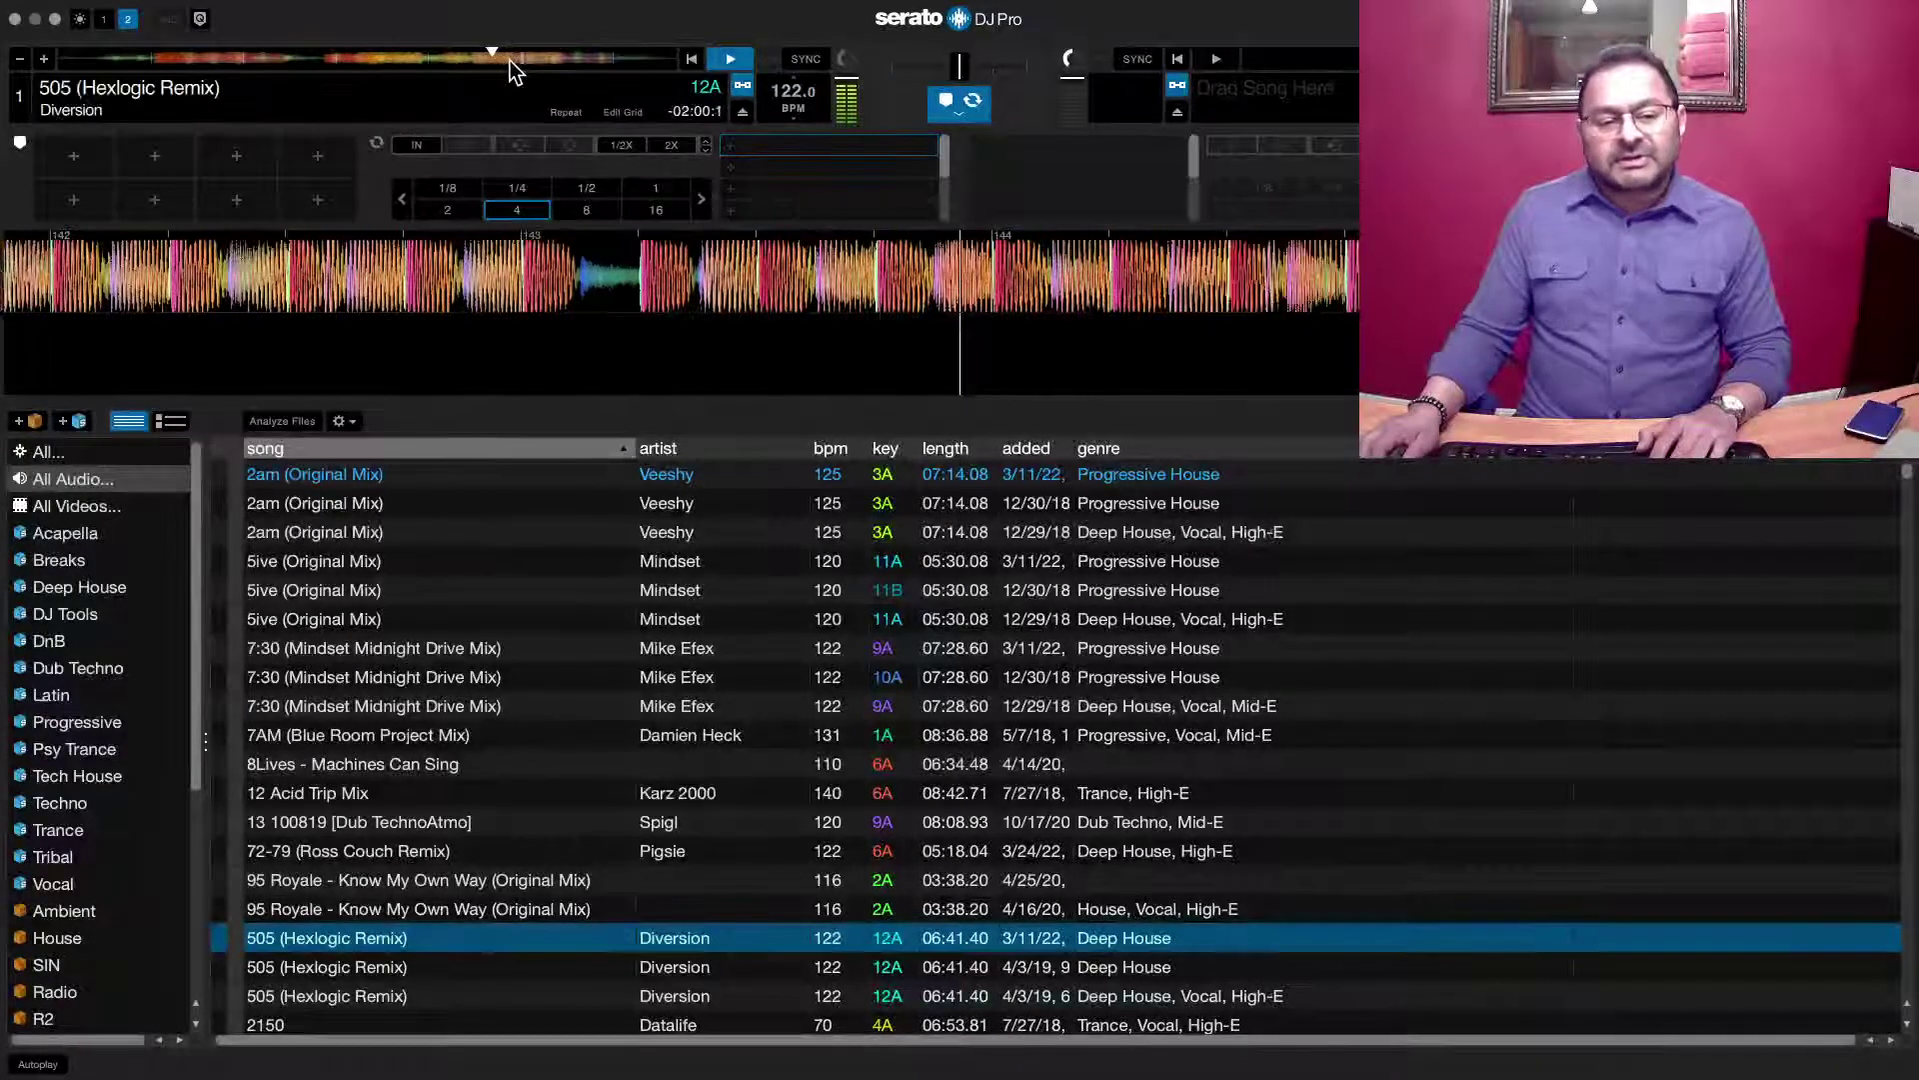
key(space)
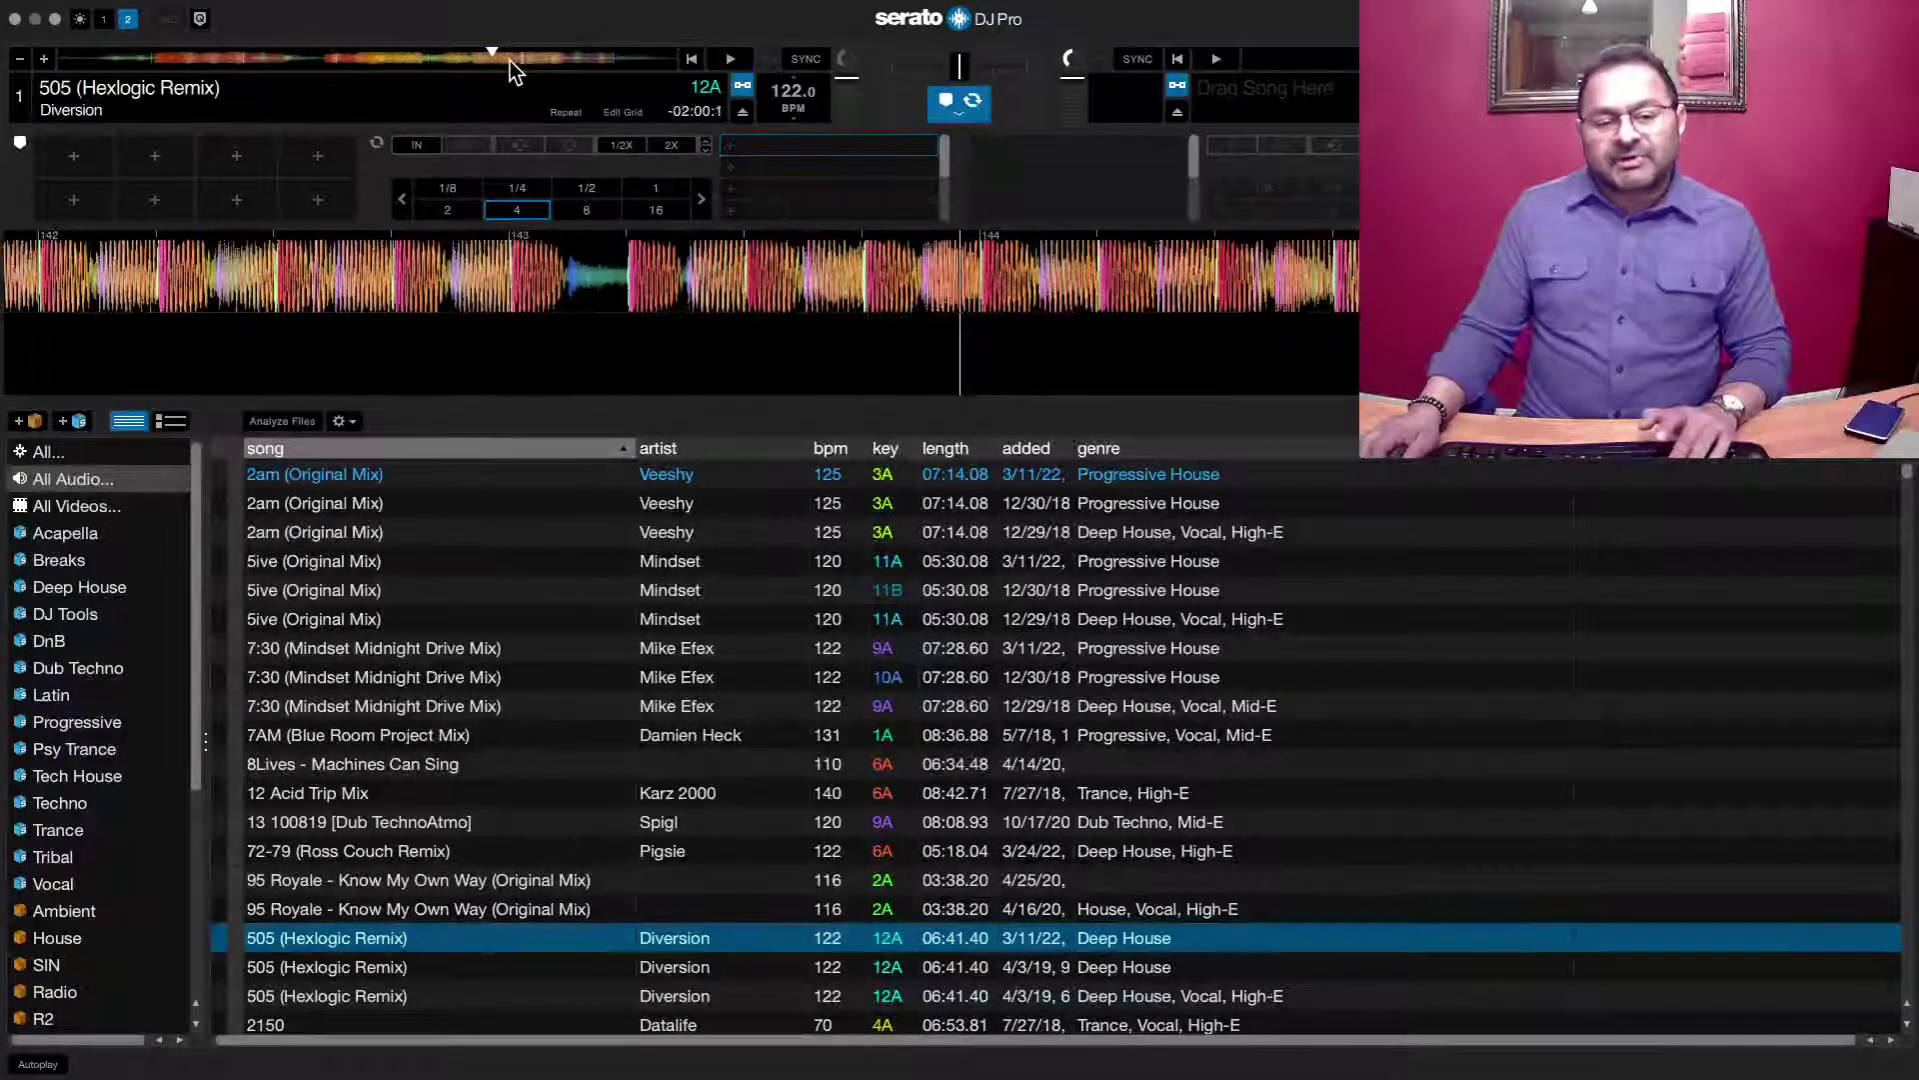
click(1222, 950)
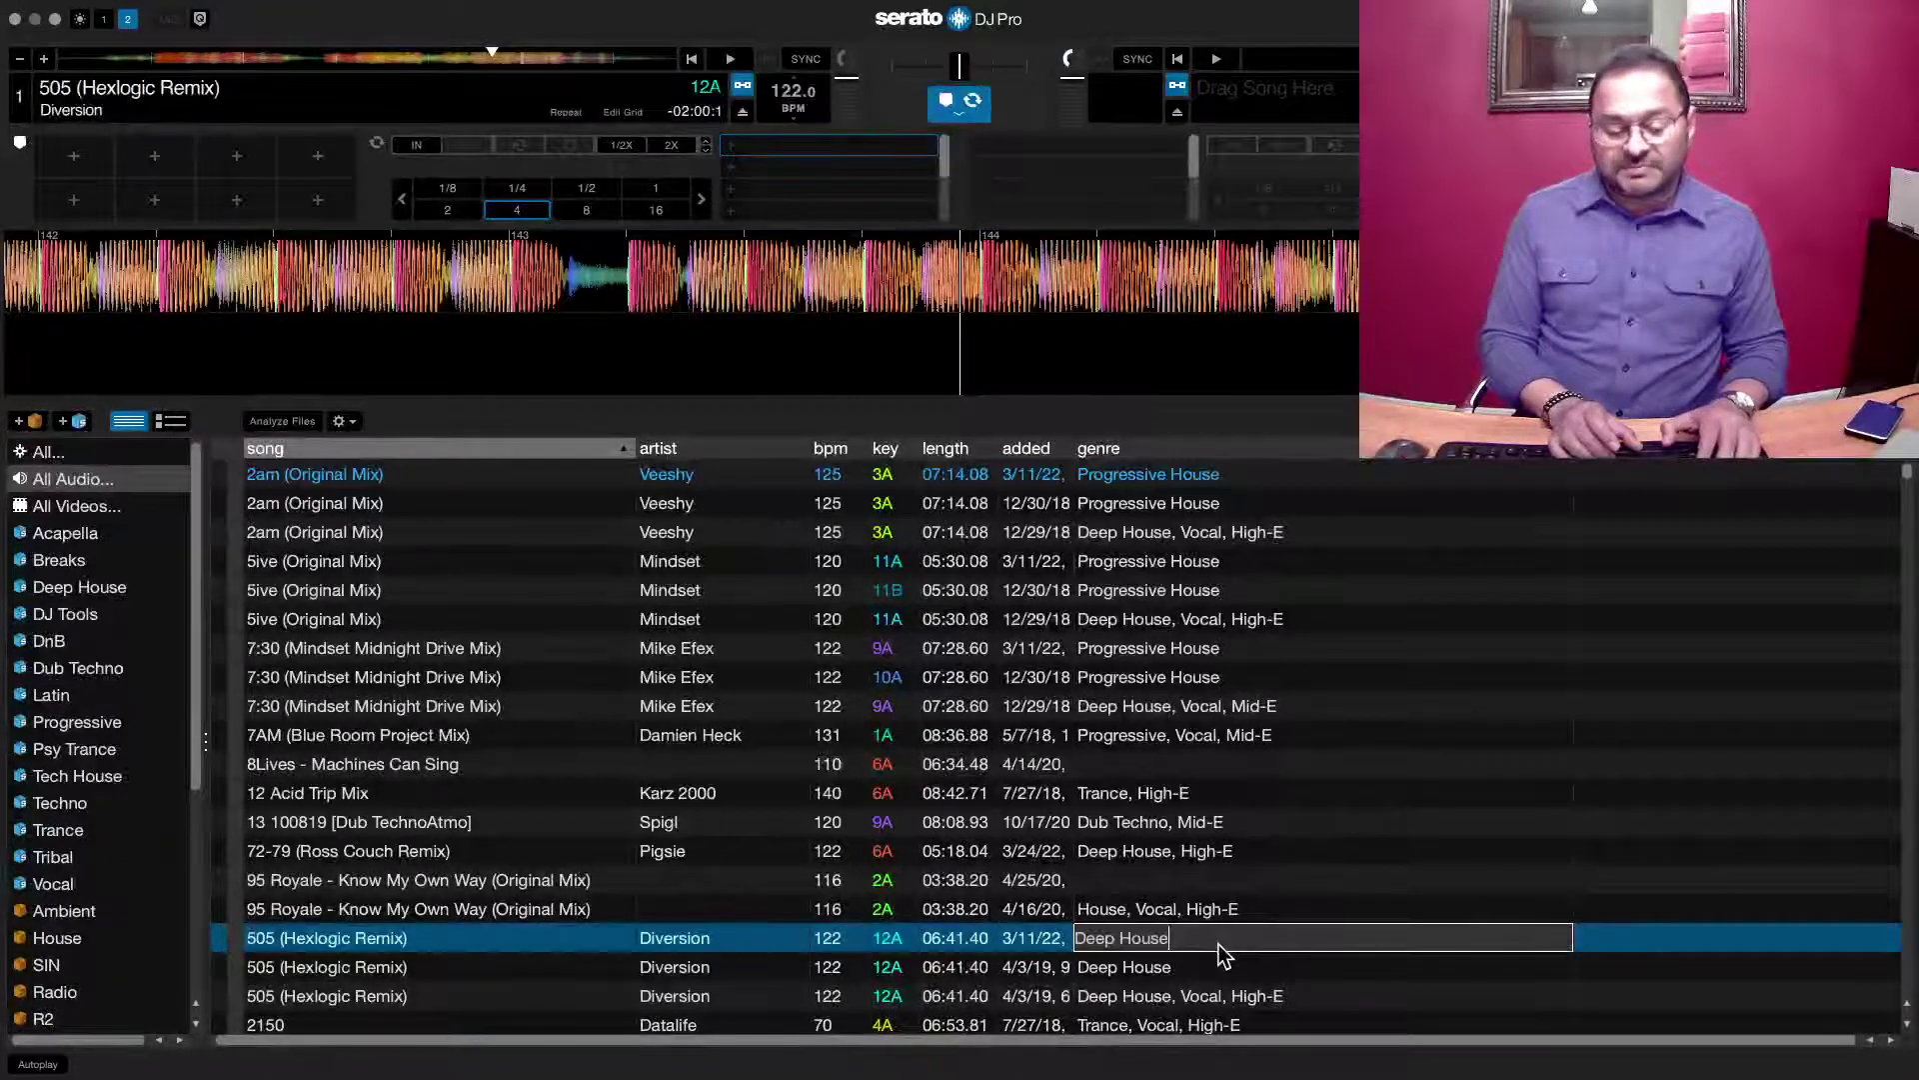
Extend the track's 'Deep House' genre to 'Deep House, Vocal, High-E'.
text(V)
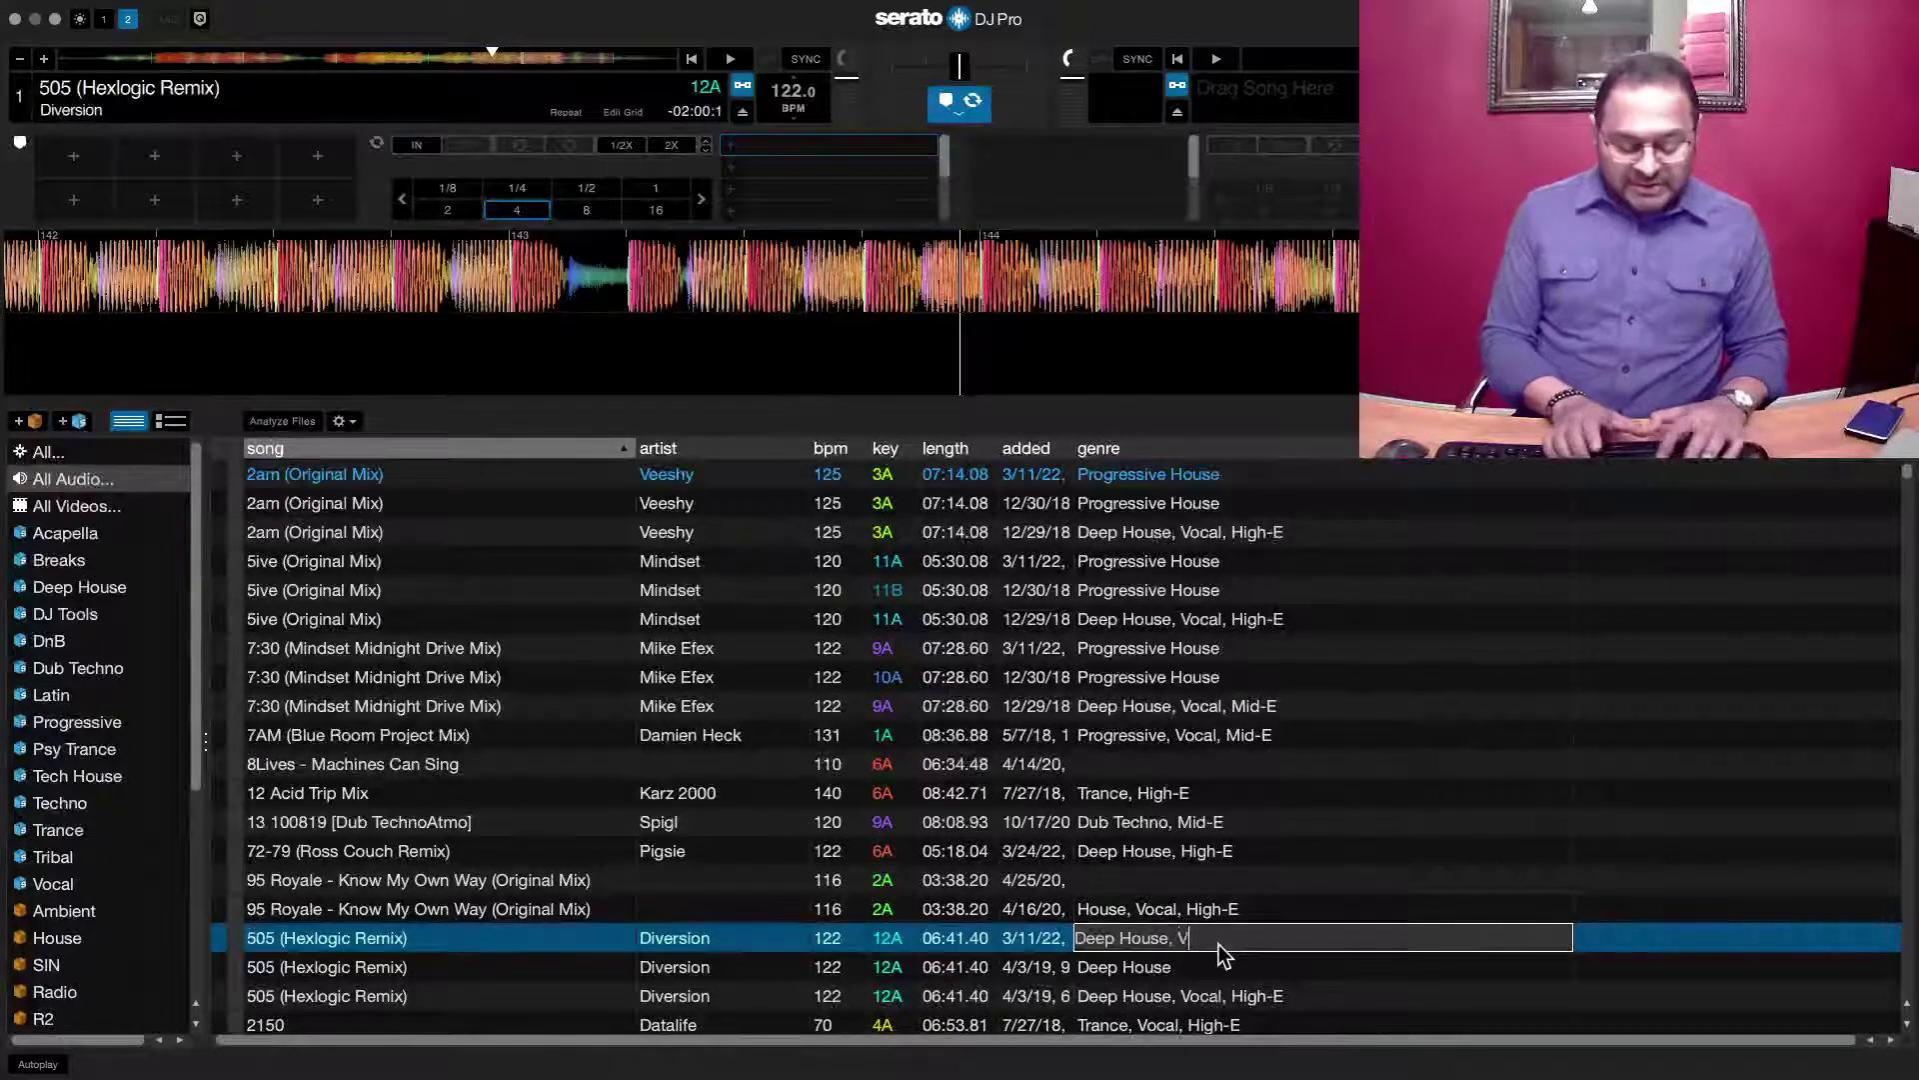
text(ocal, High-E)
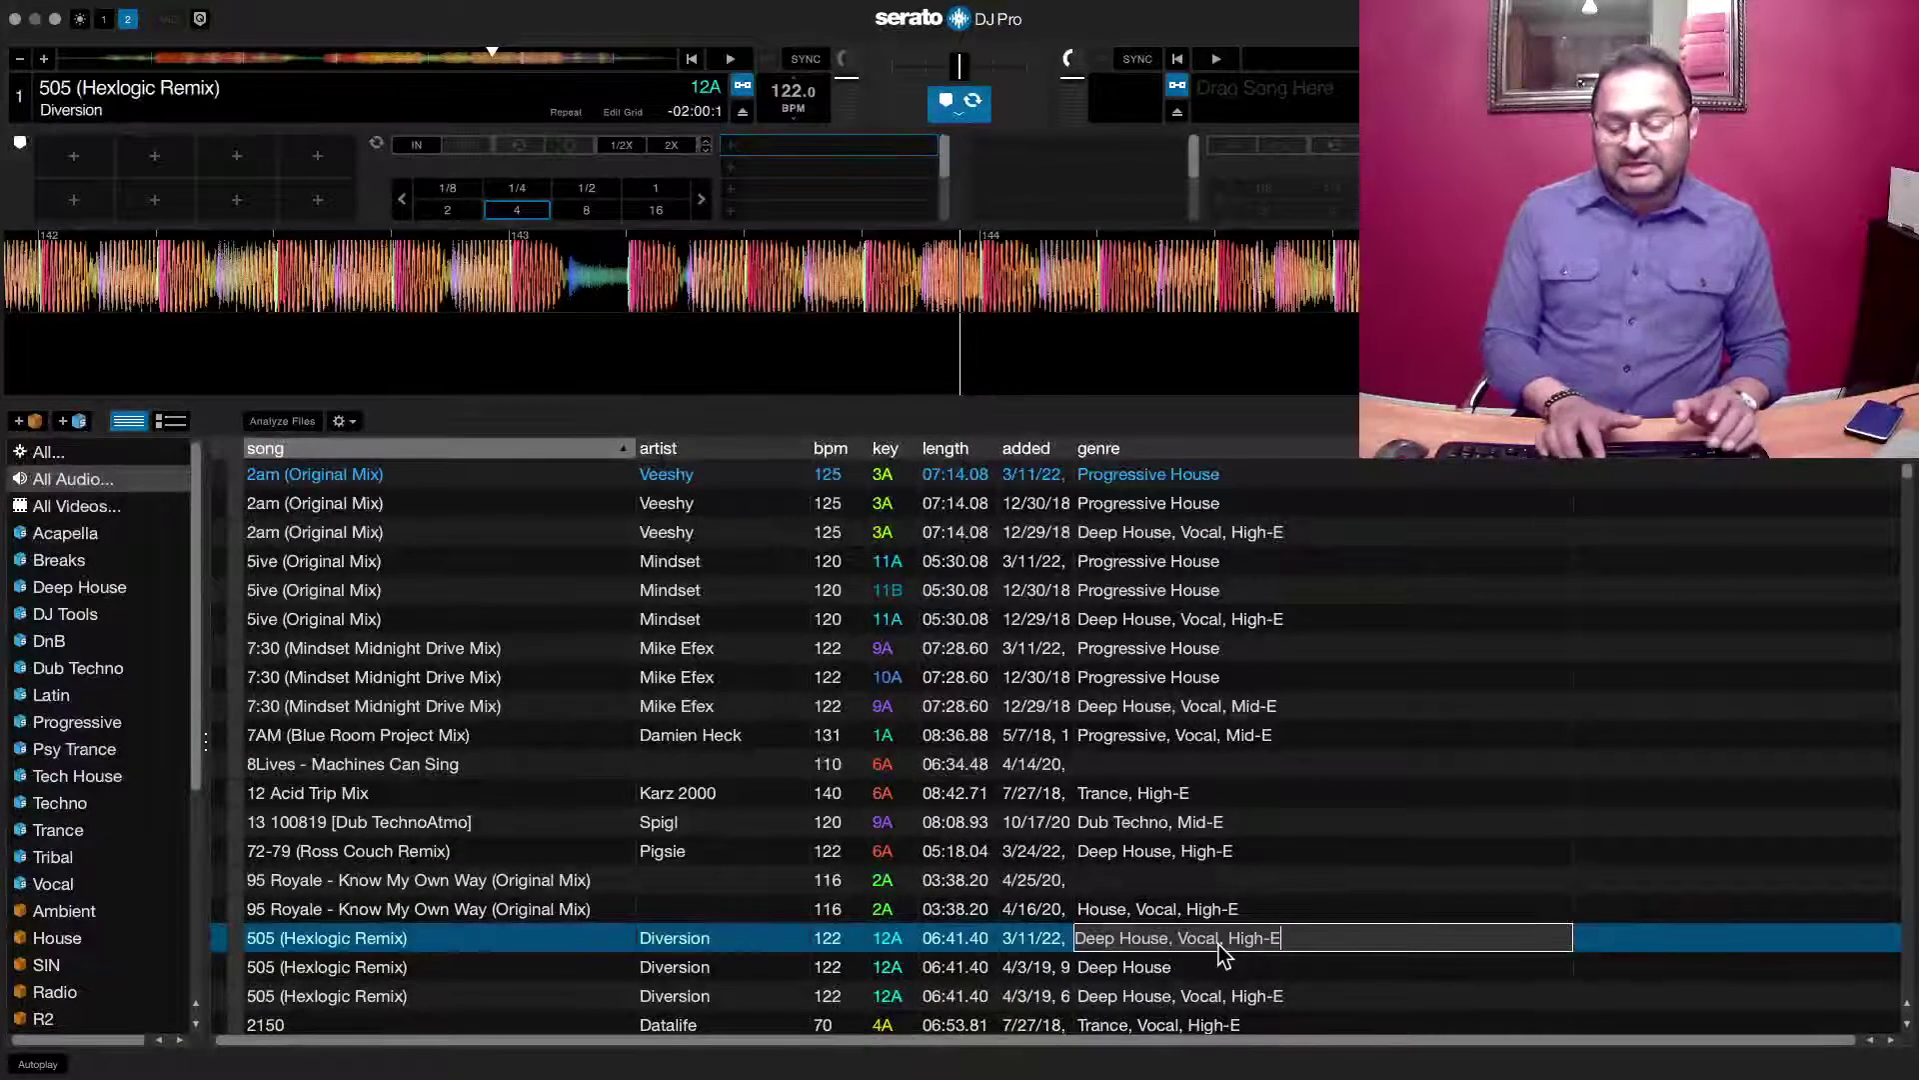
key(Return)
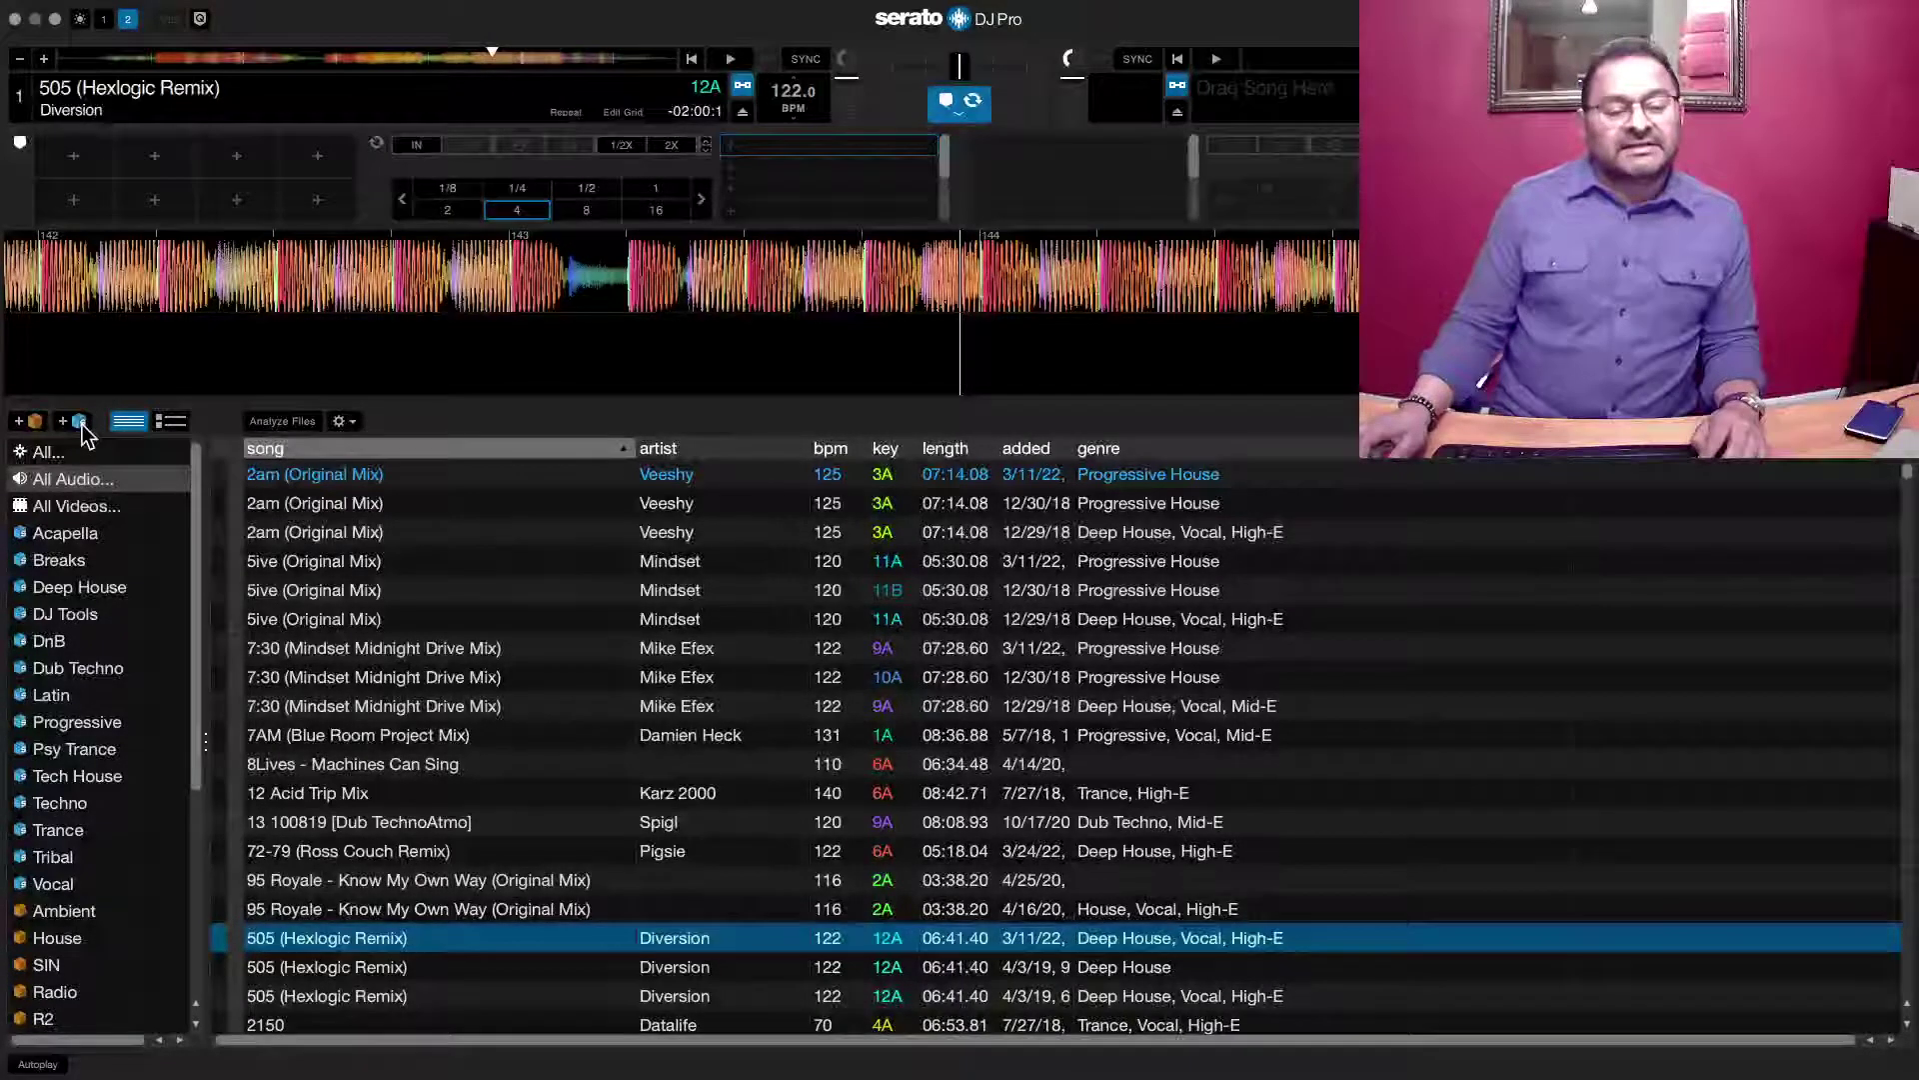
click(743, 112)
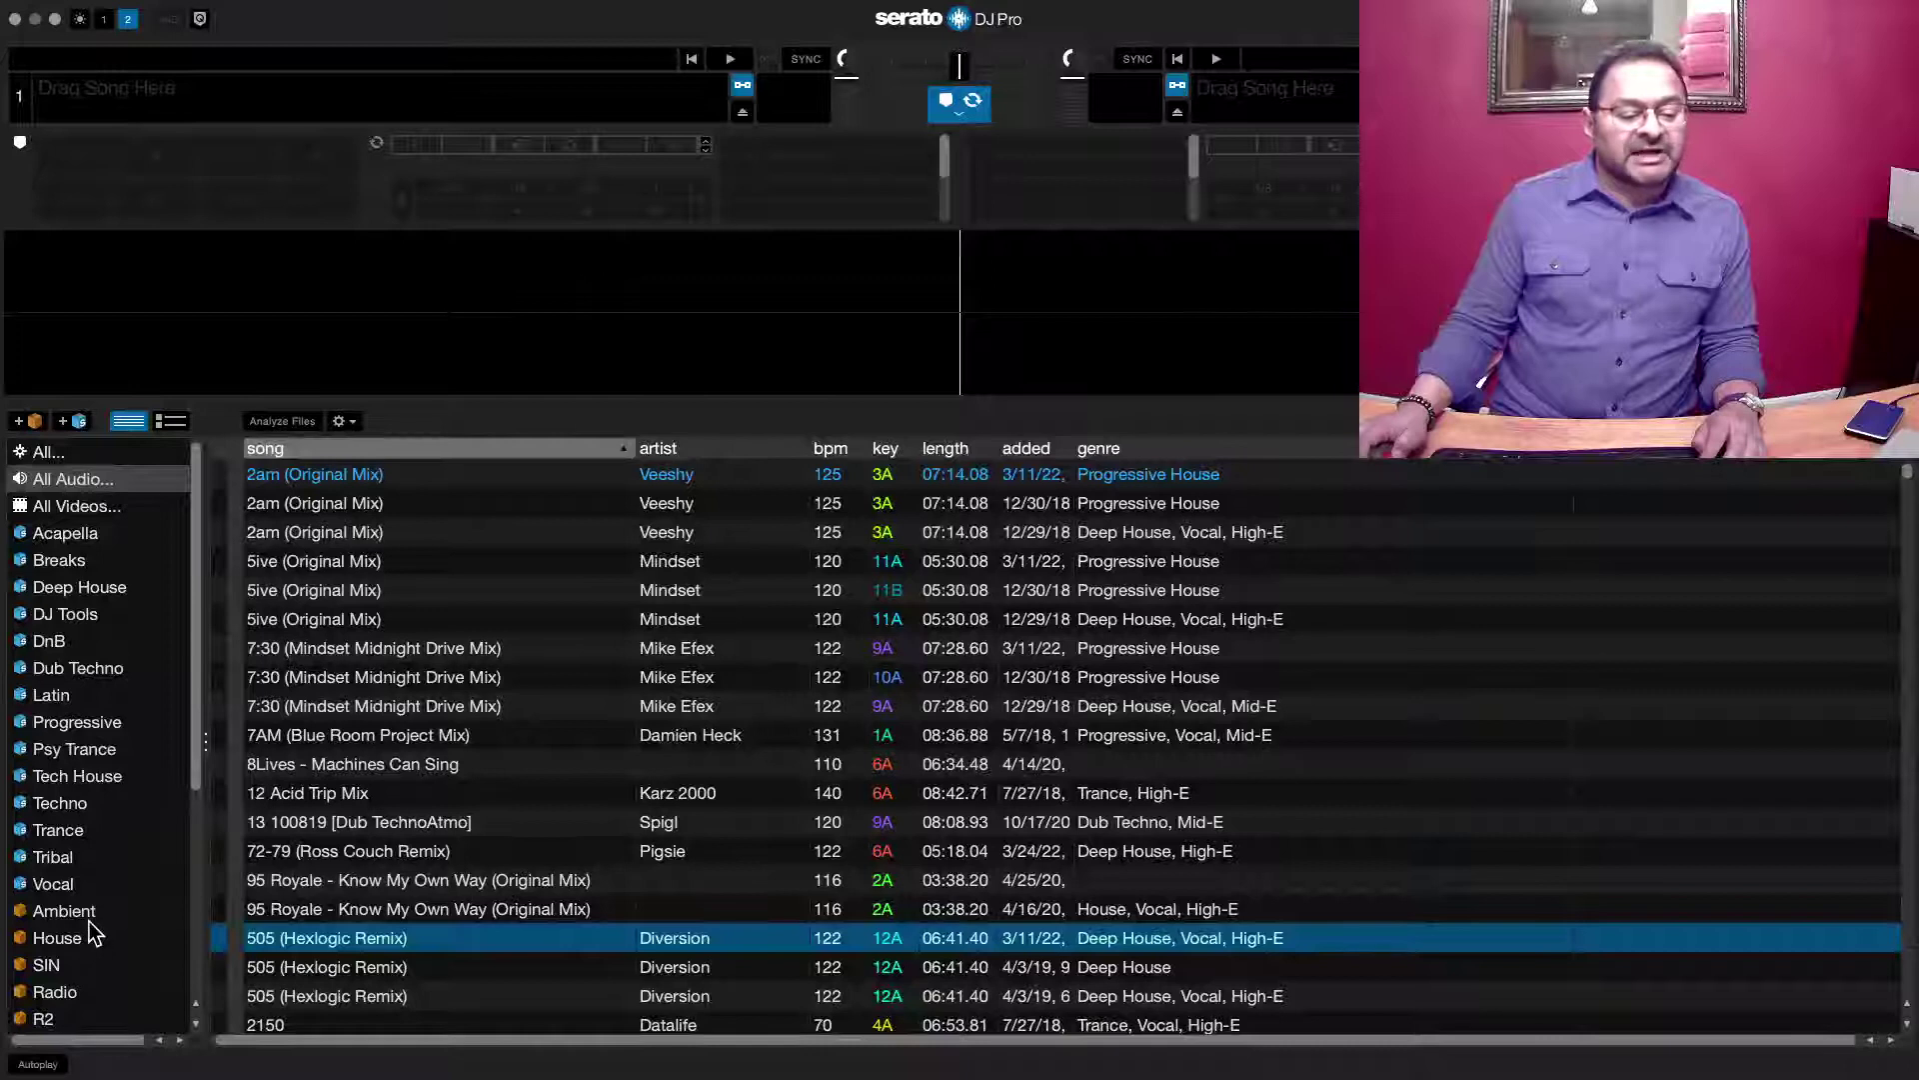
Create a new smart crate with the rule genre contains 'Downtempo' and save it.
click(72, 422)
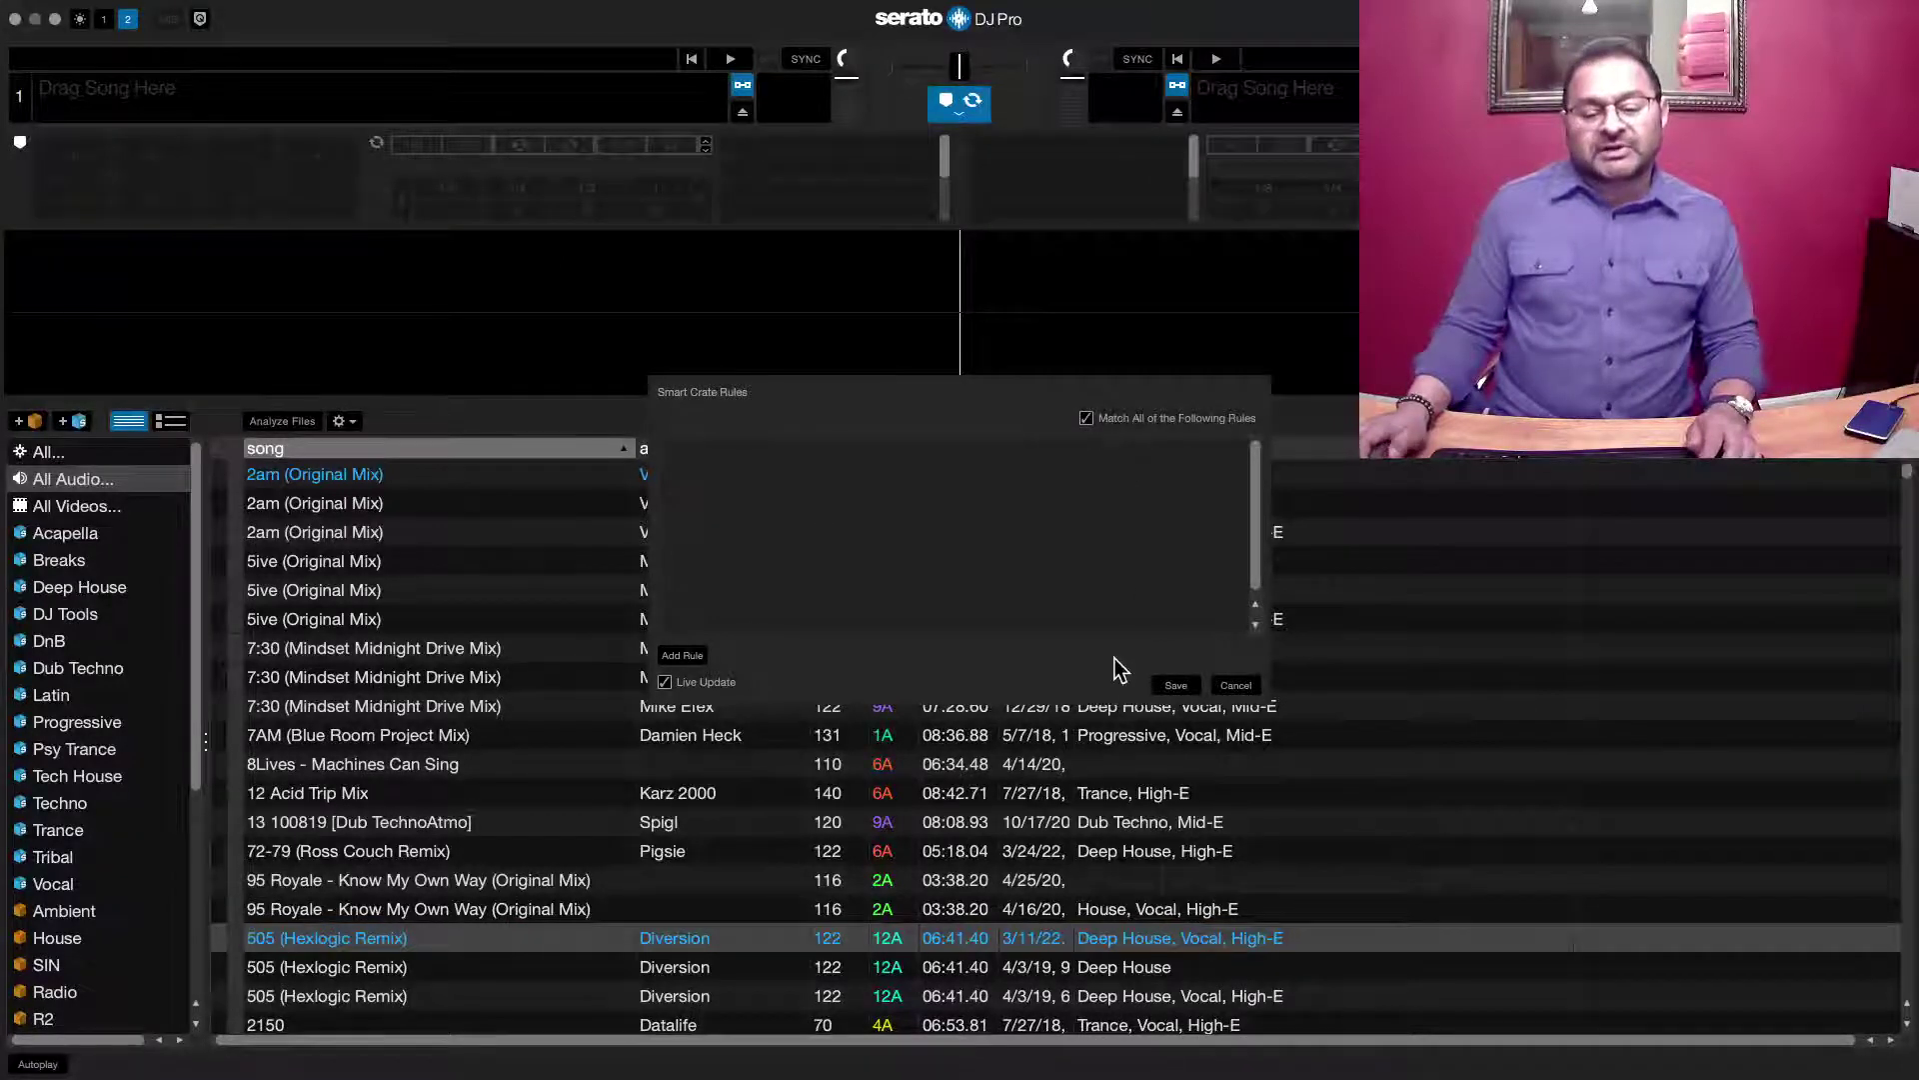
click(697, 656)
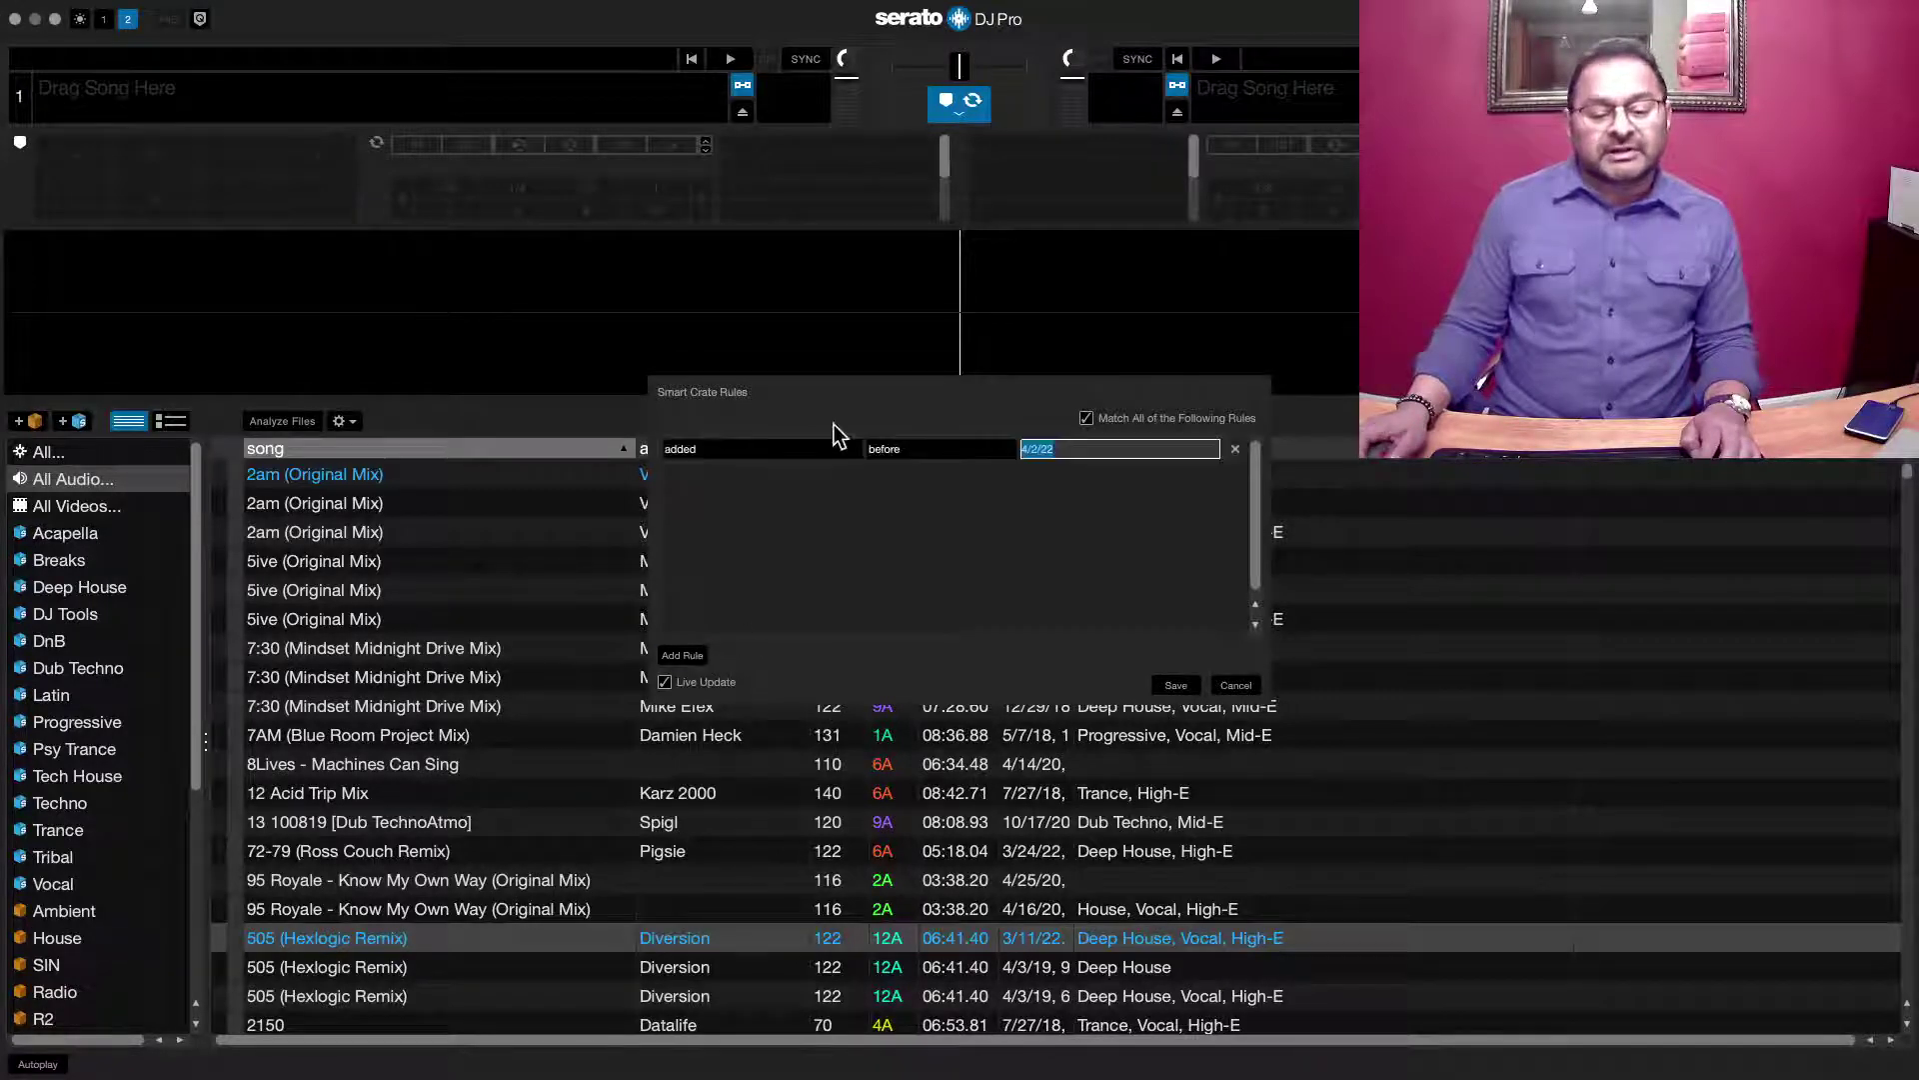
click(840, 462)
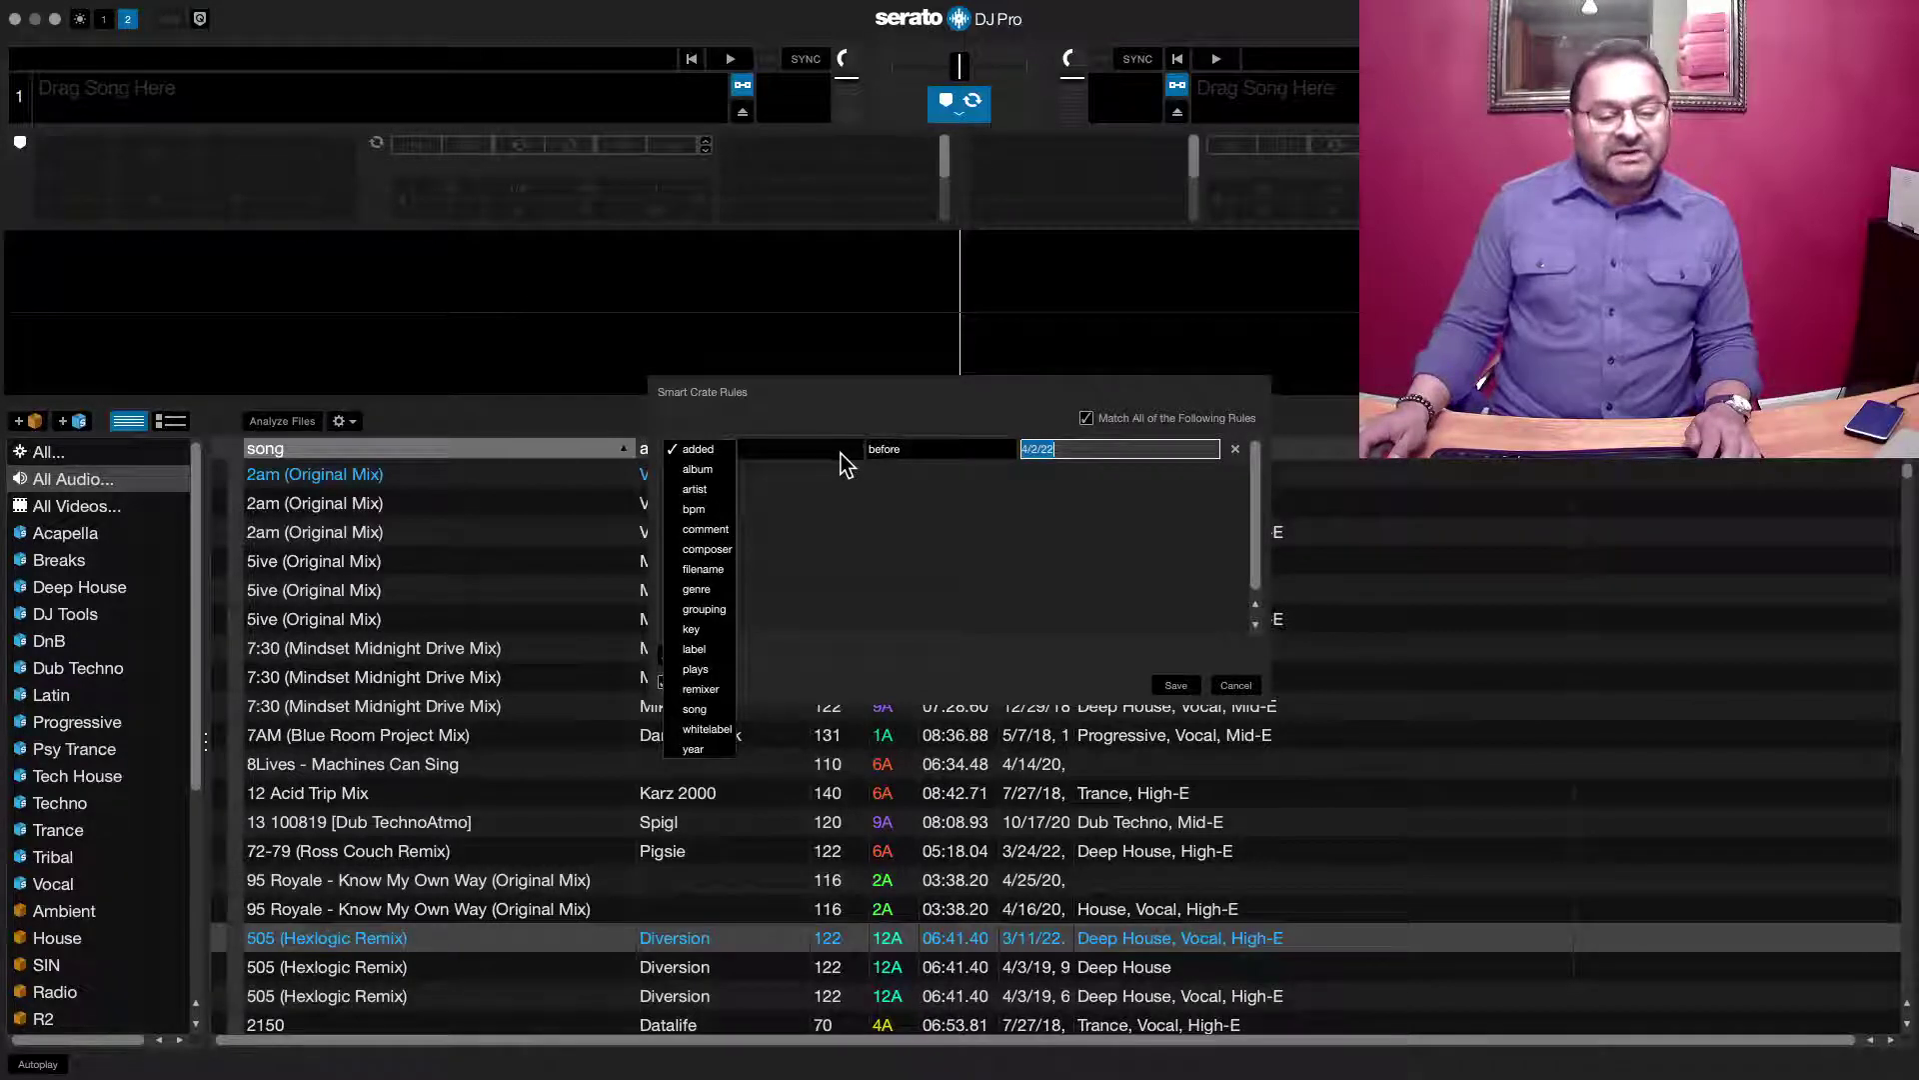
click(725, 592)
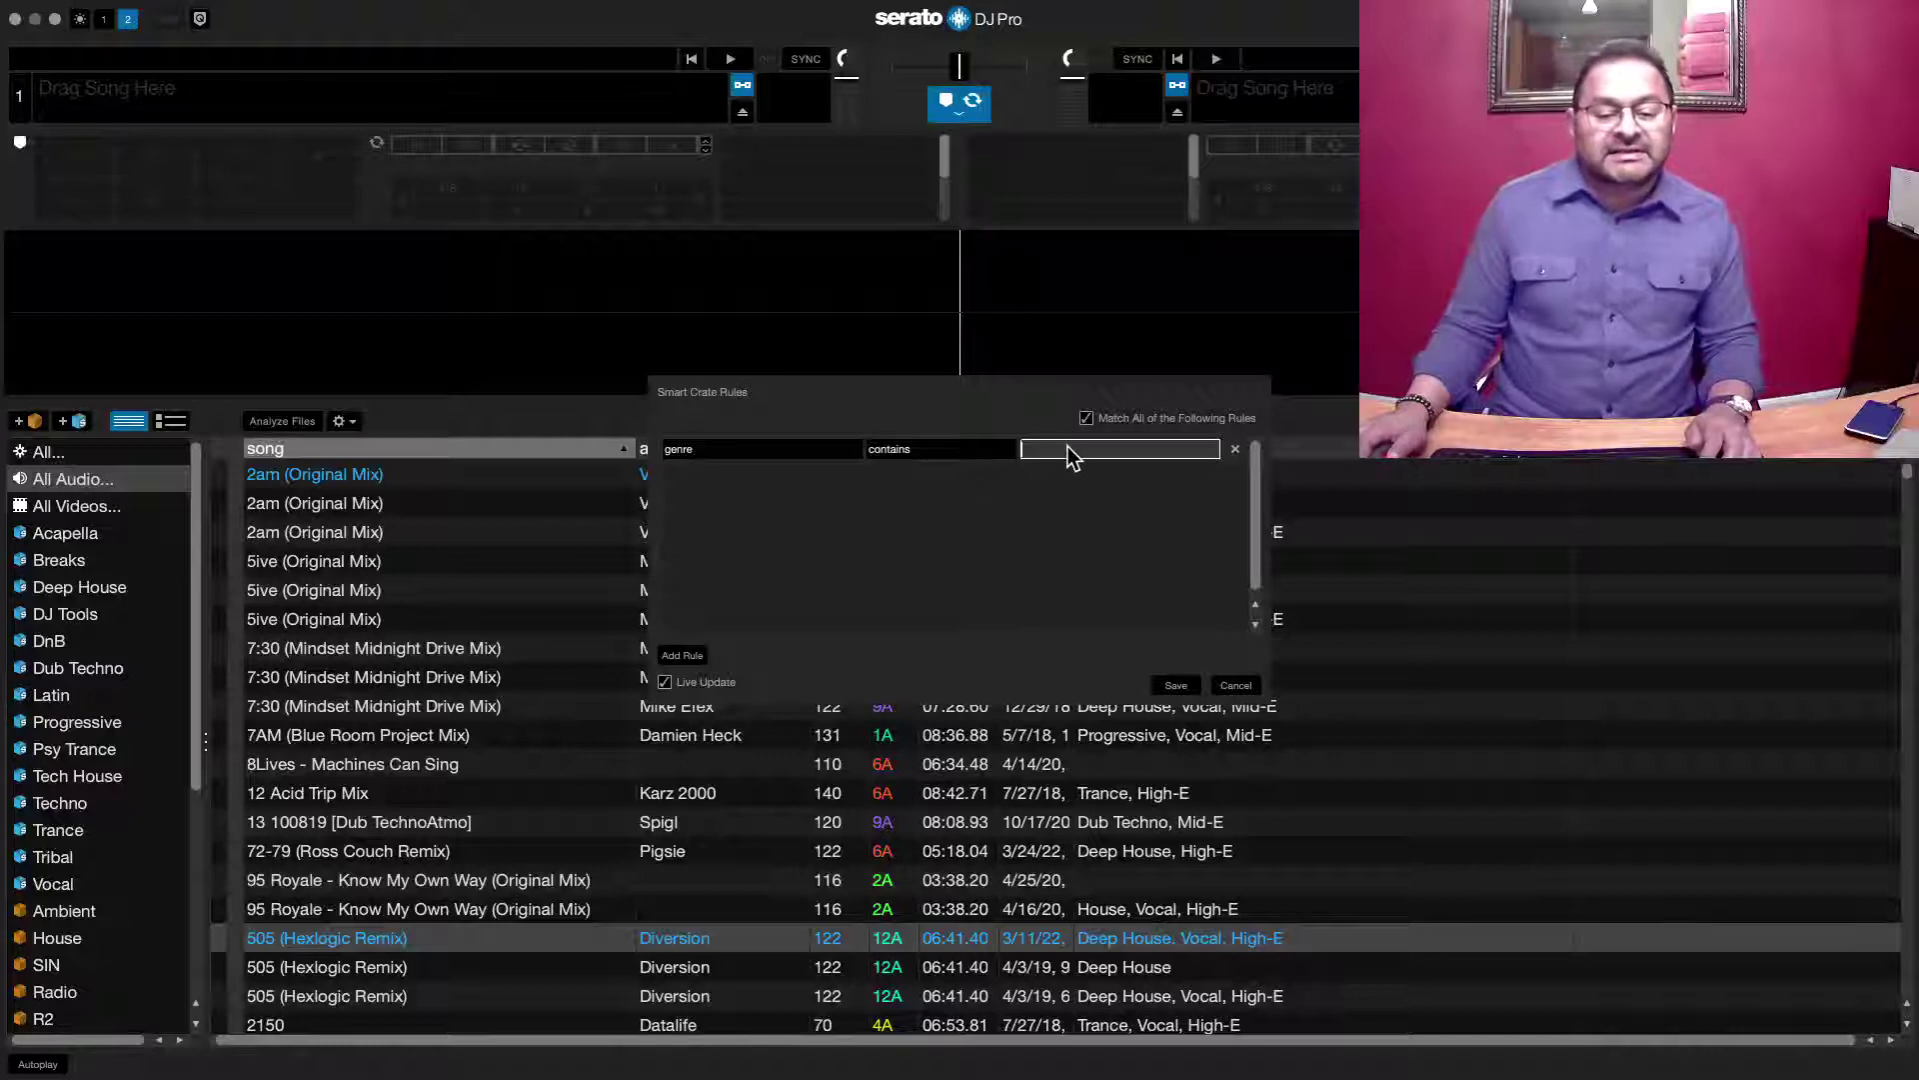
text(Down)
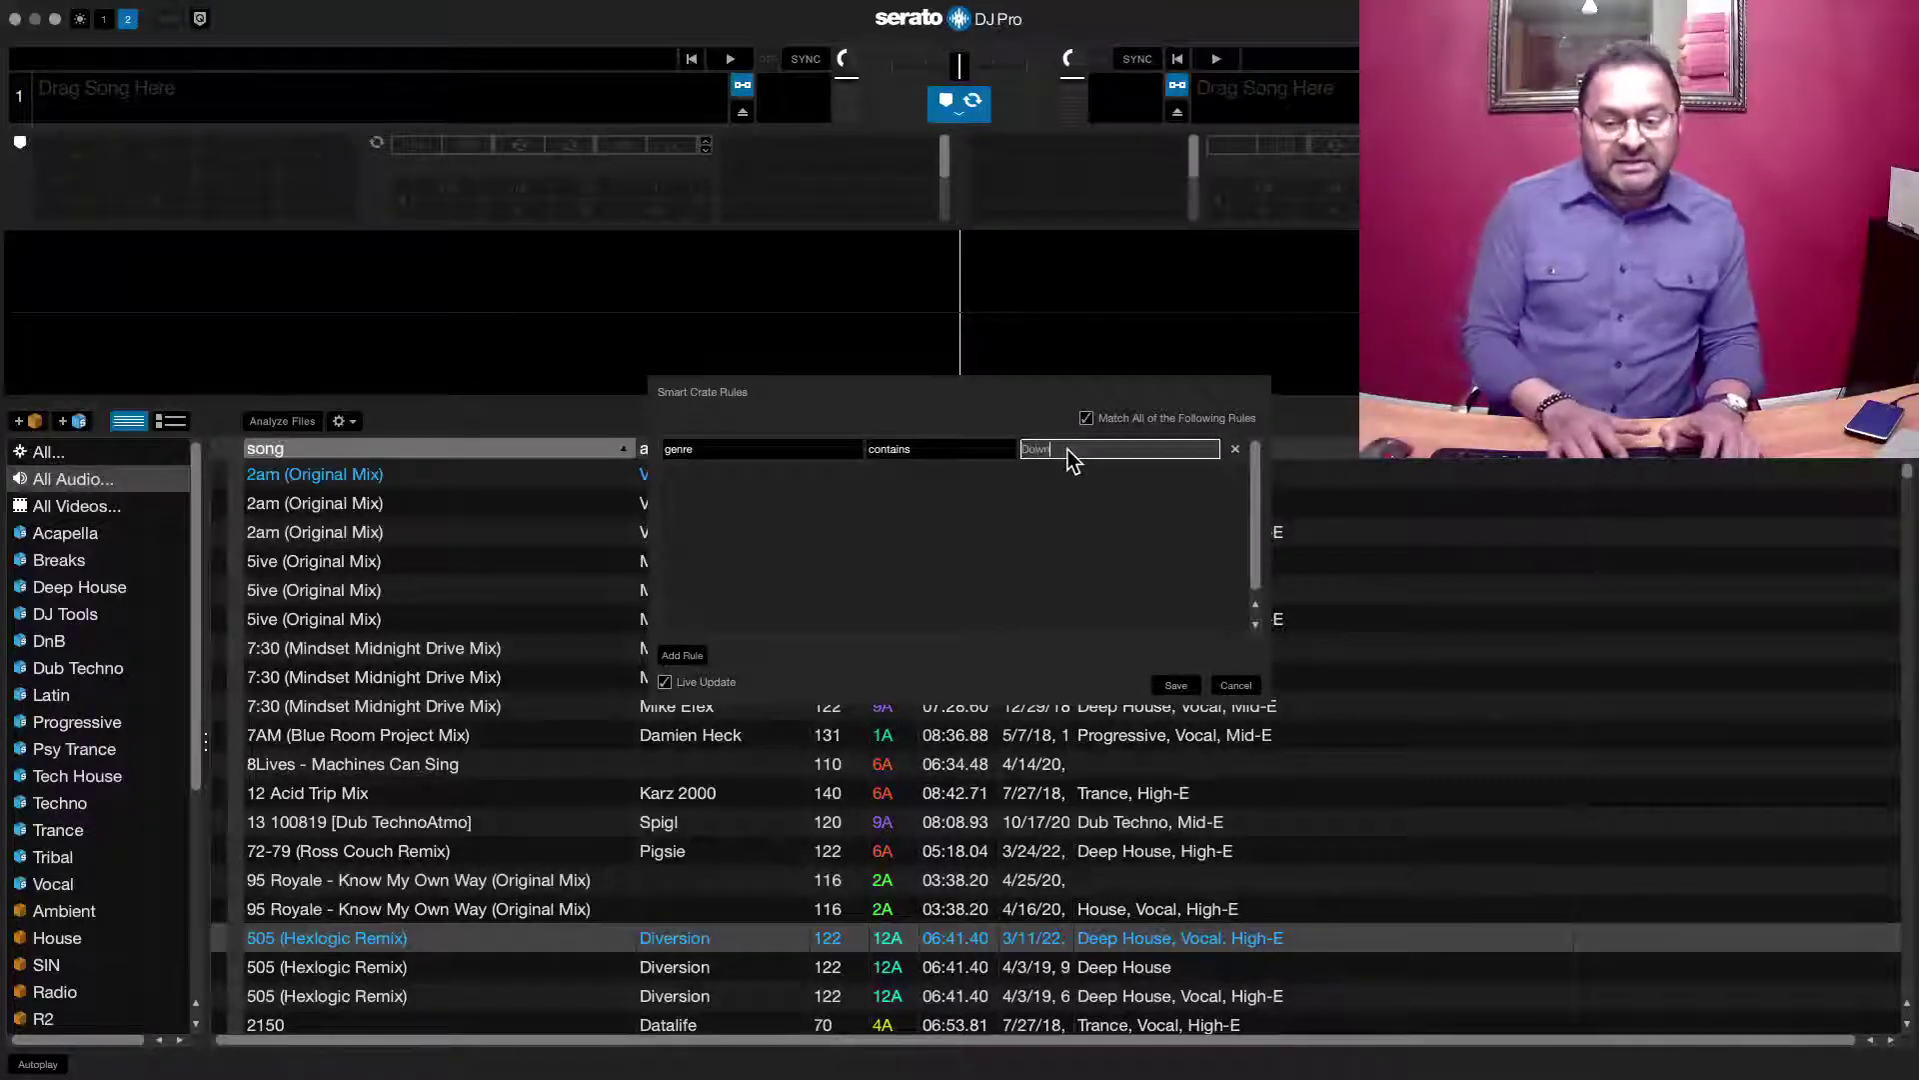
text(tempo)
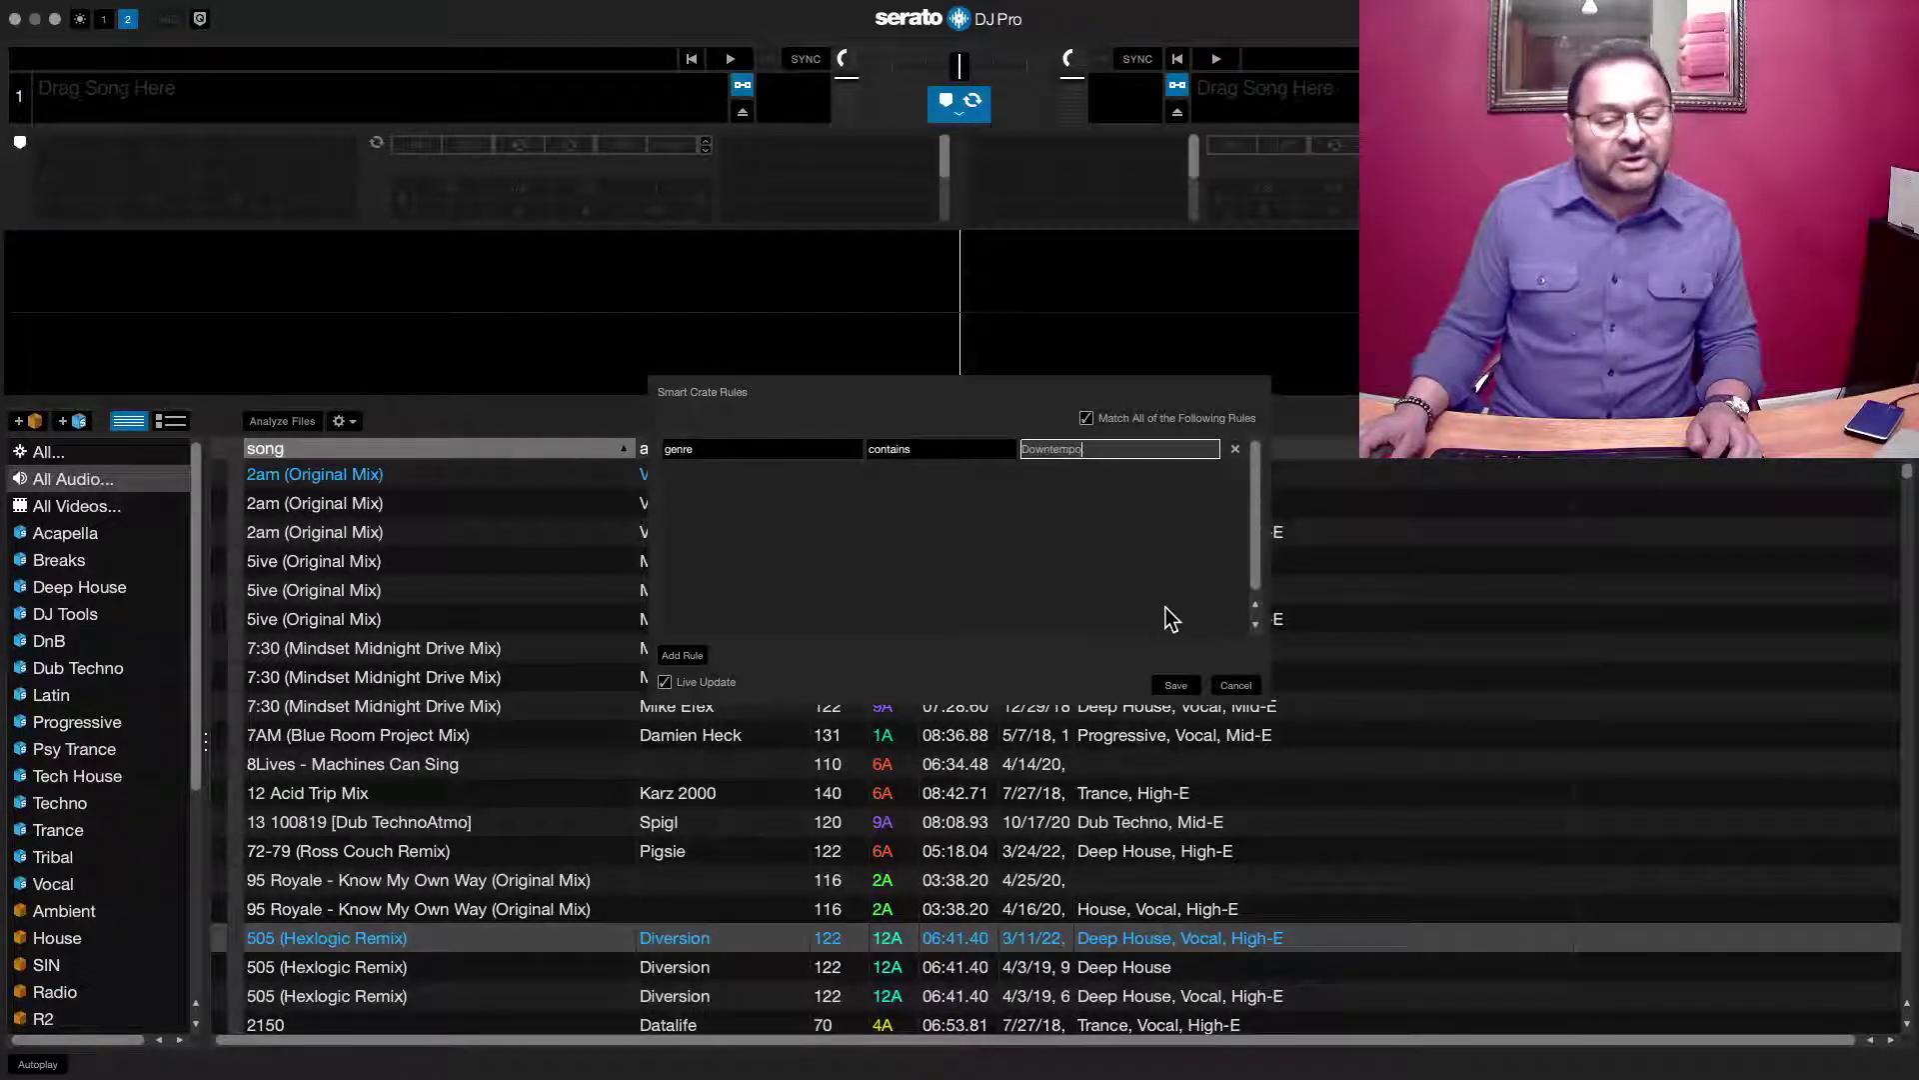
click(1177, 686)
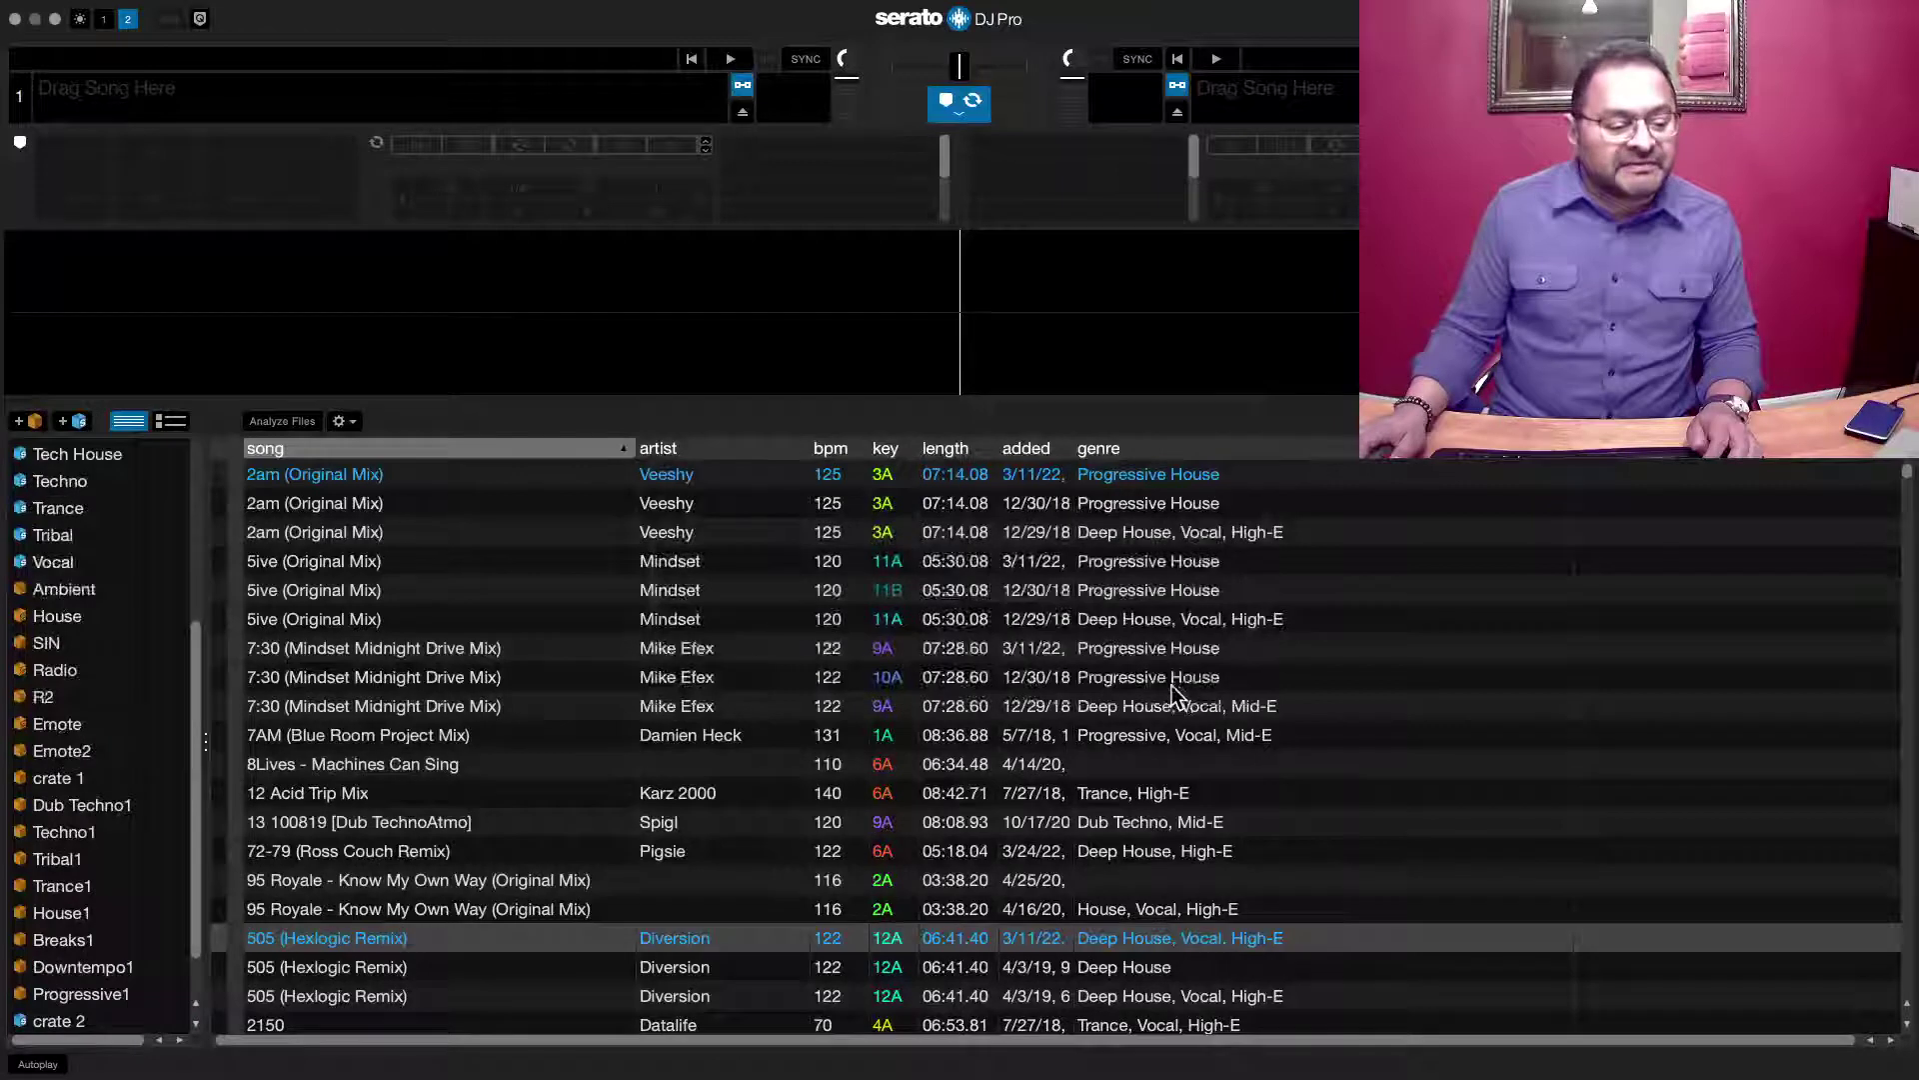
click(51, 1022)
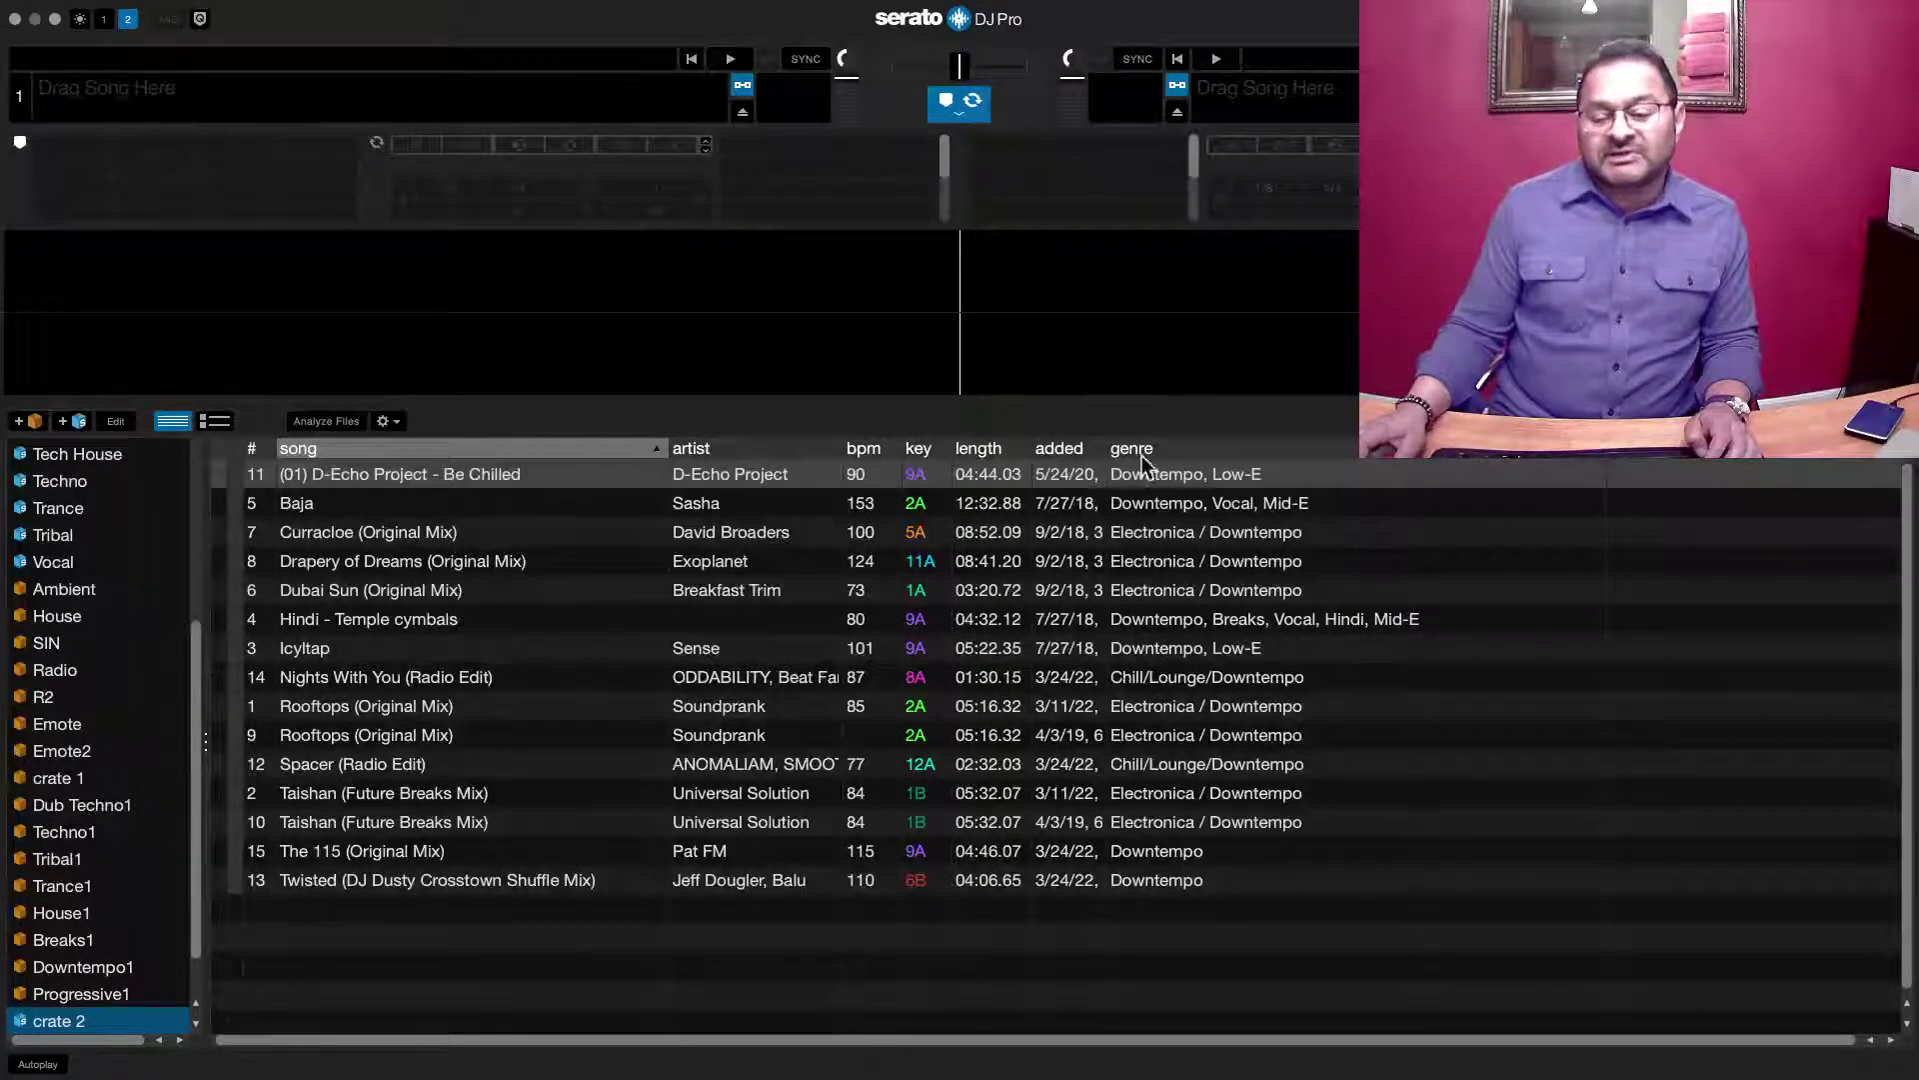
Rename the smart crate 'crate 2' to 'Downtempo'.
double_click(106, 1021)
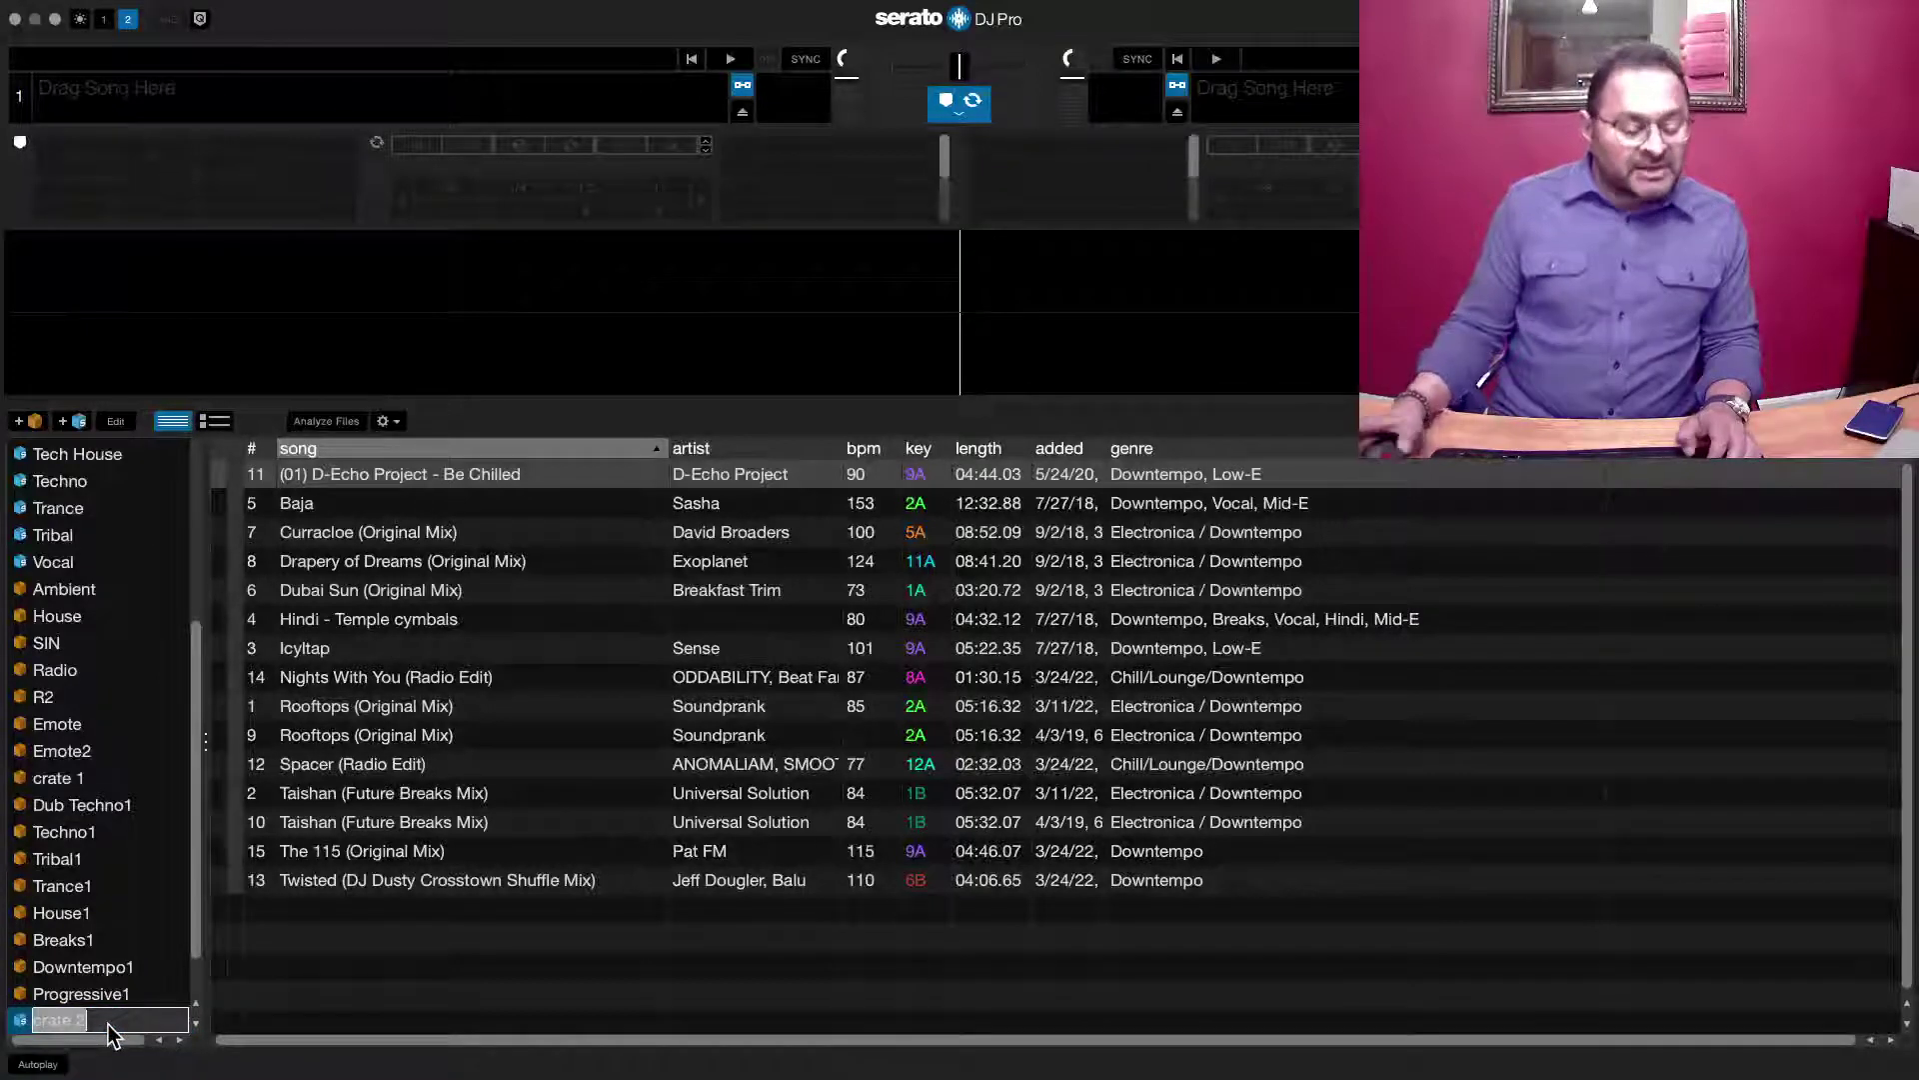
text(Downte)
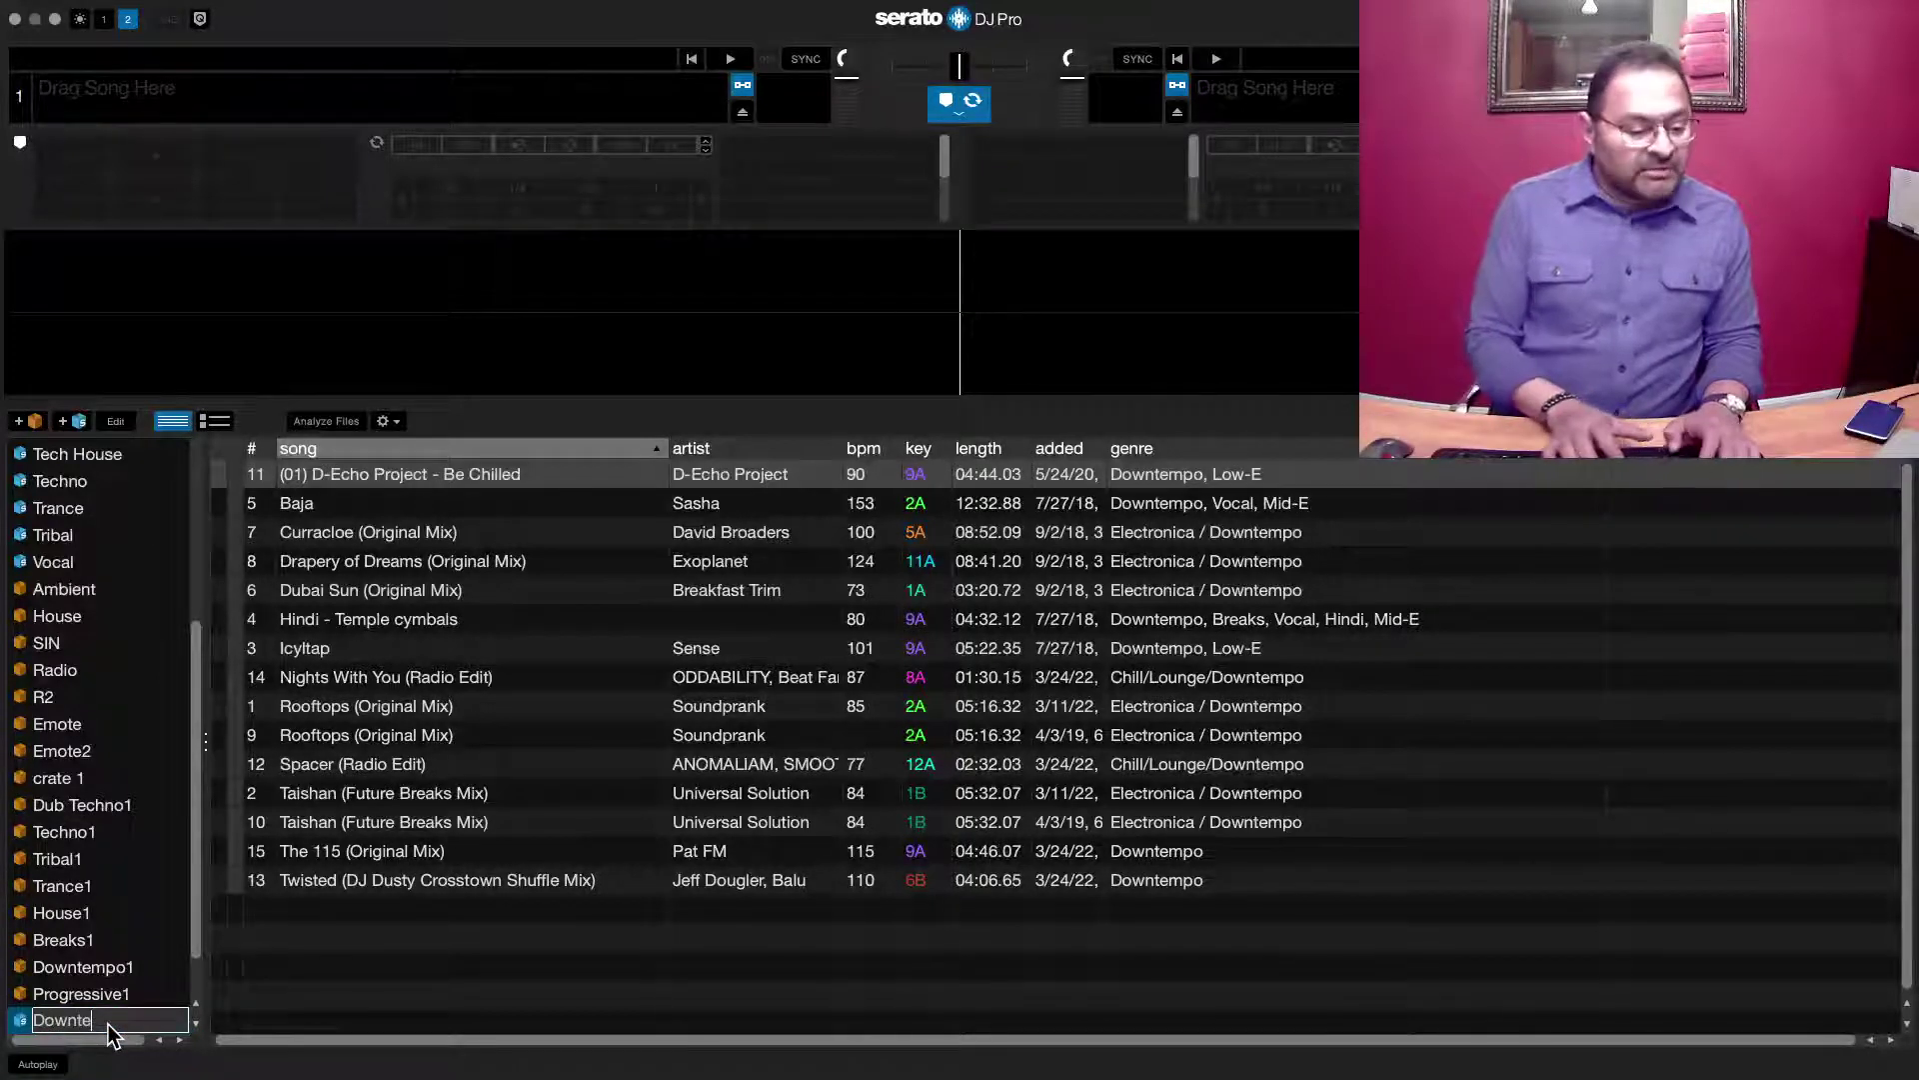
text(mpo)
key(Return)
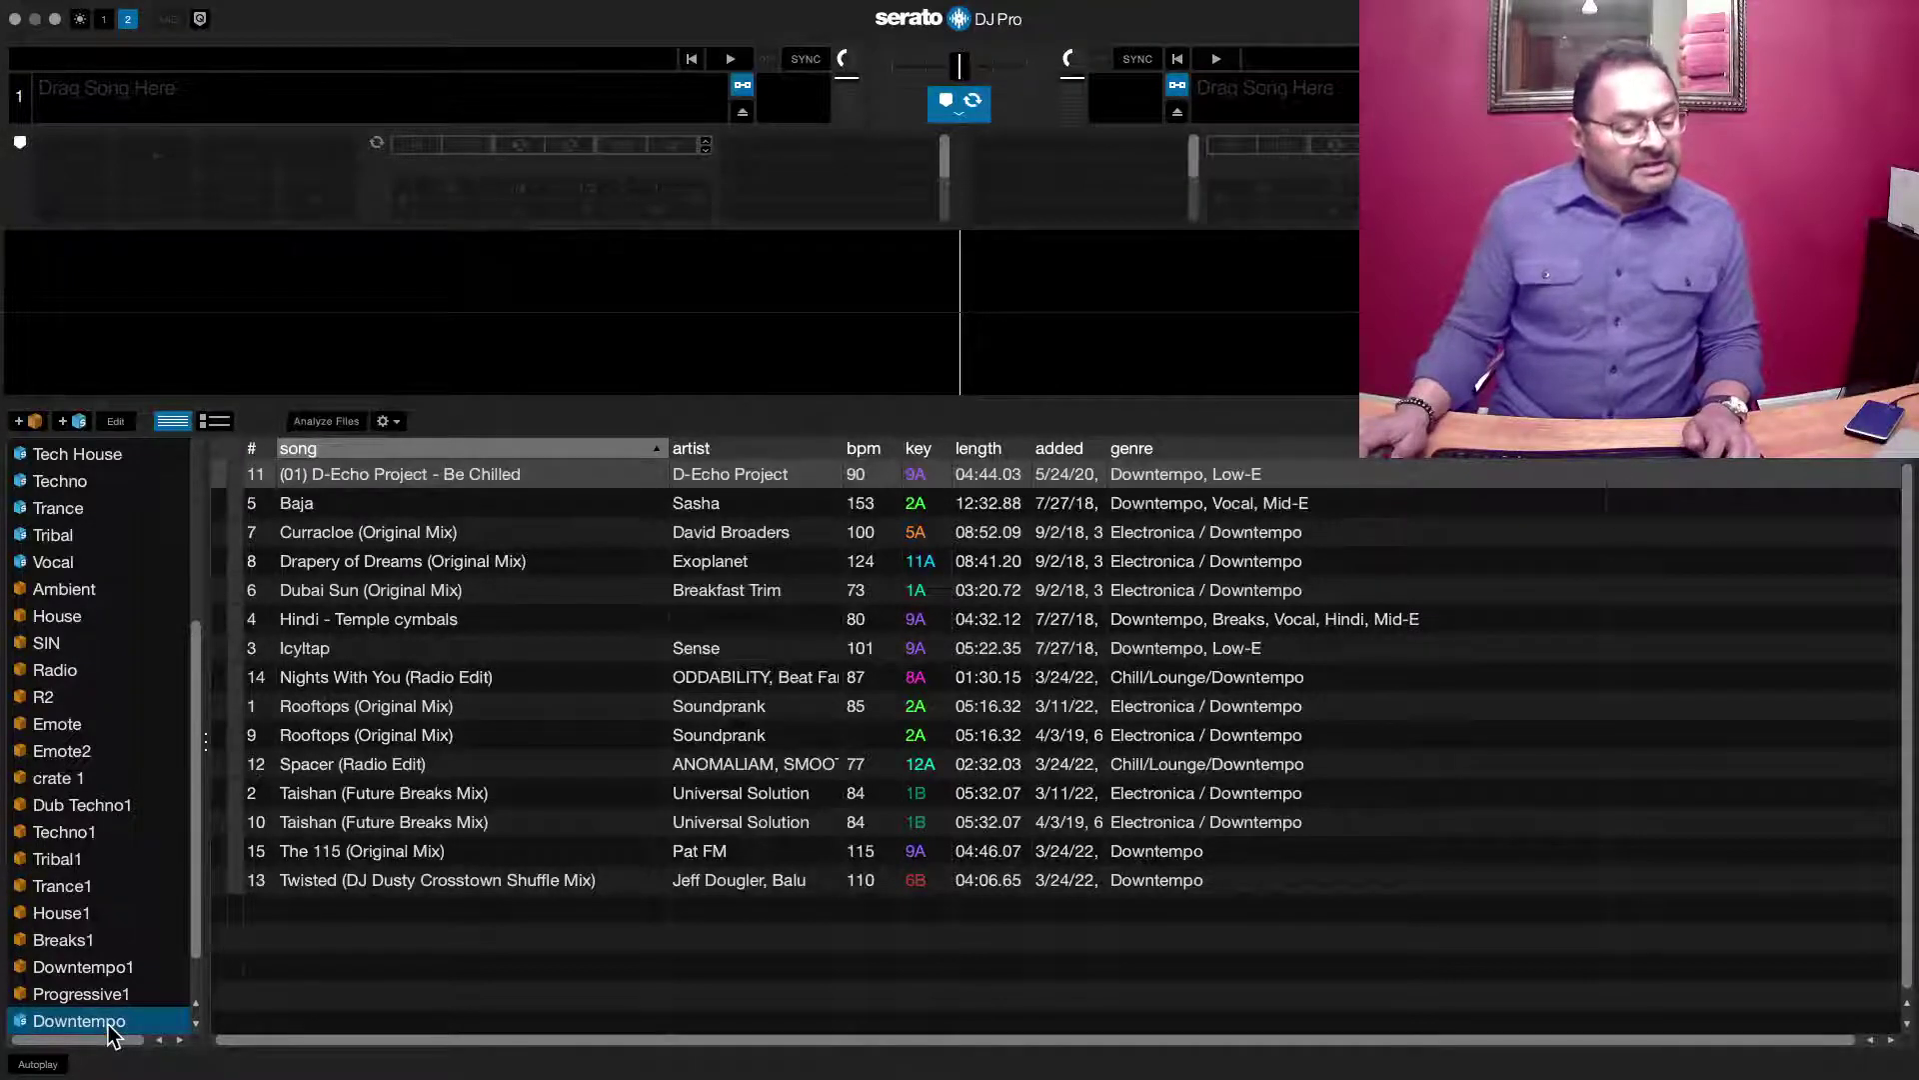
Move the Downtempo crate up among the genre crates, select 'Hindi - Temple cymbals', then show Breaks.
drag(108, 1023, 141, 596)
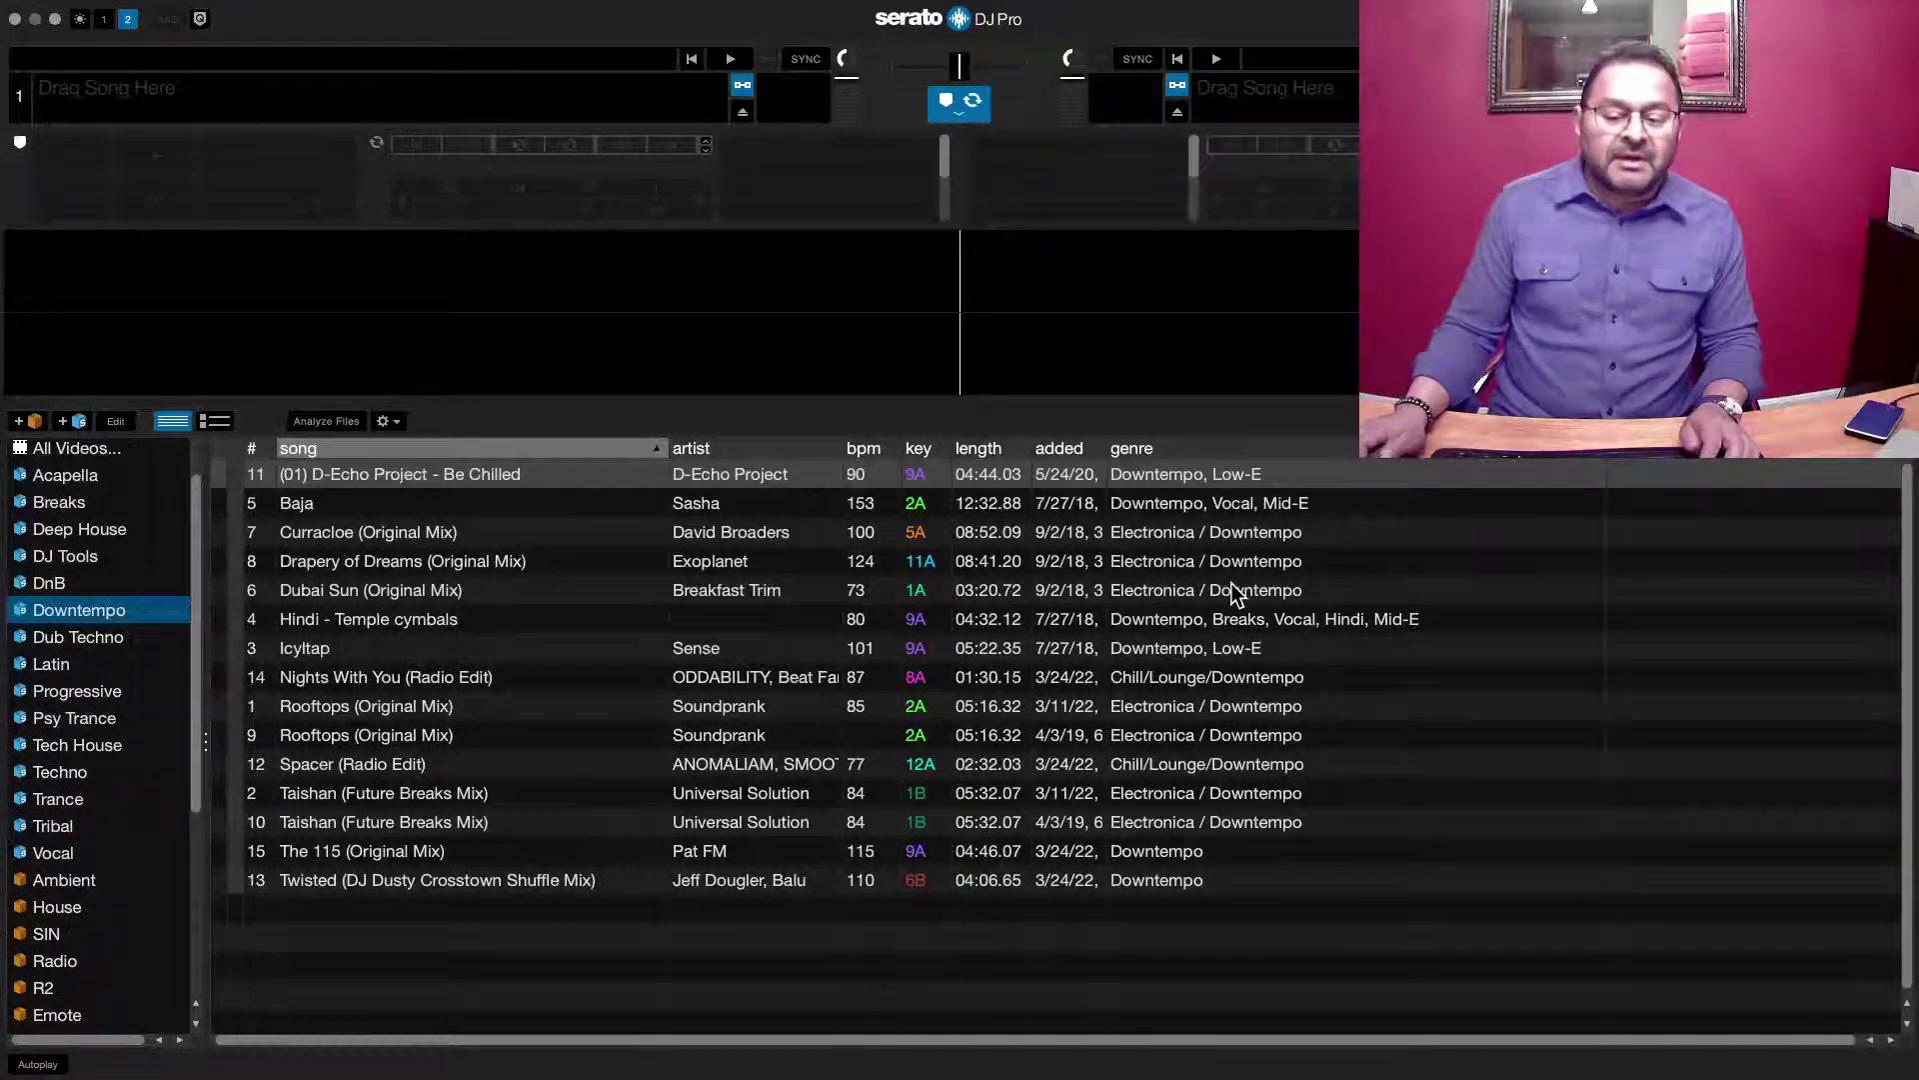
click(1232, 627)
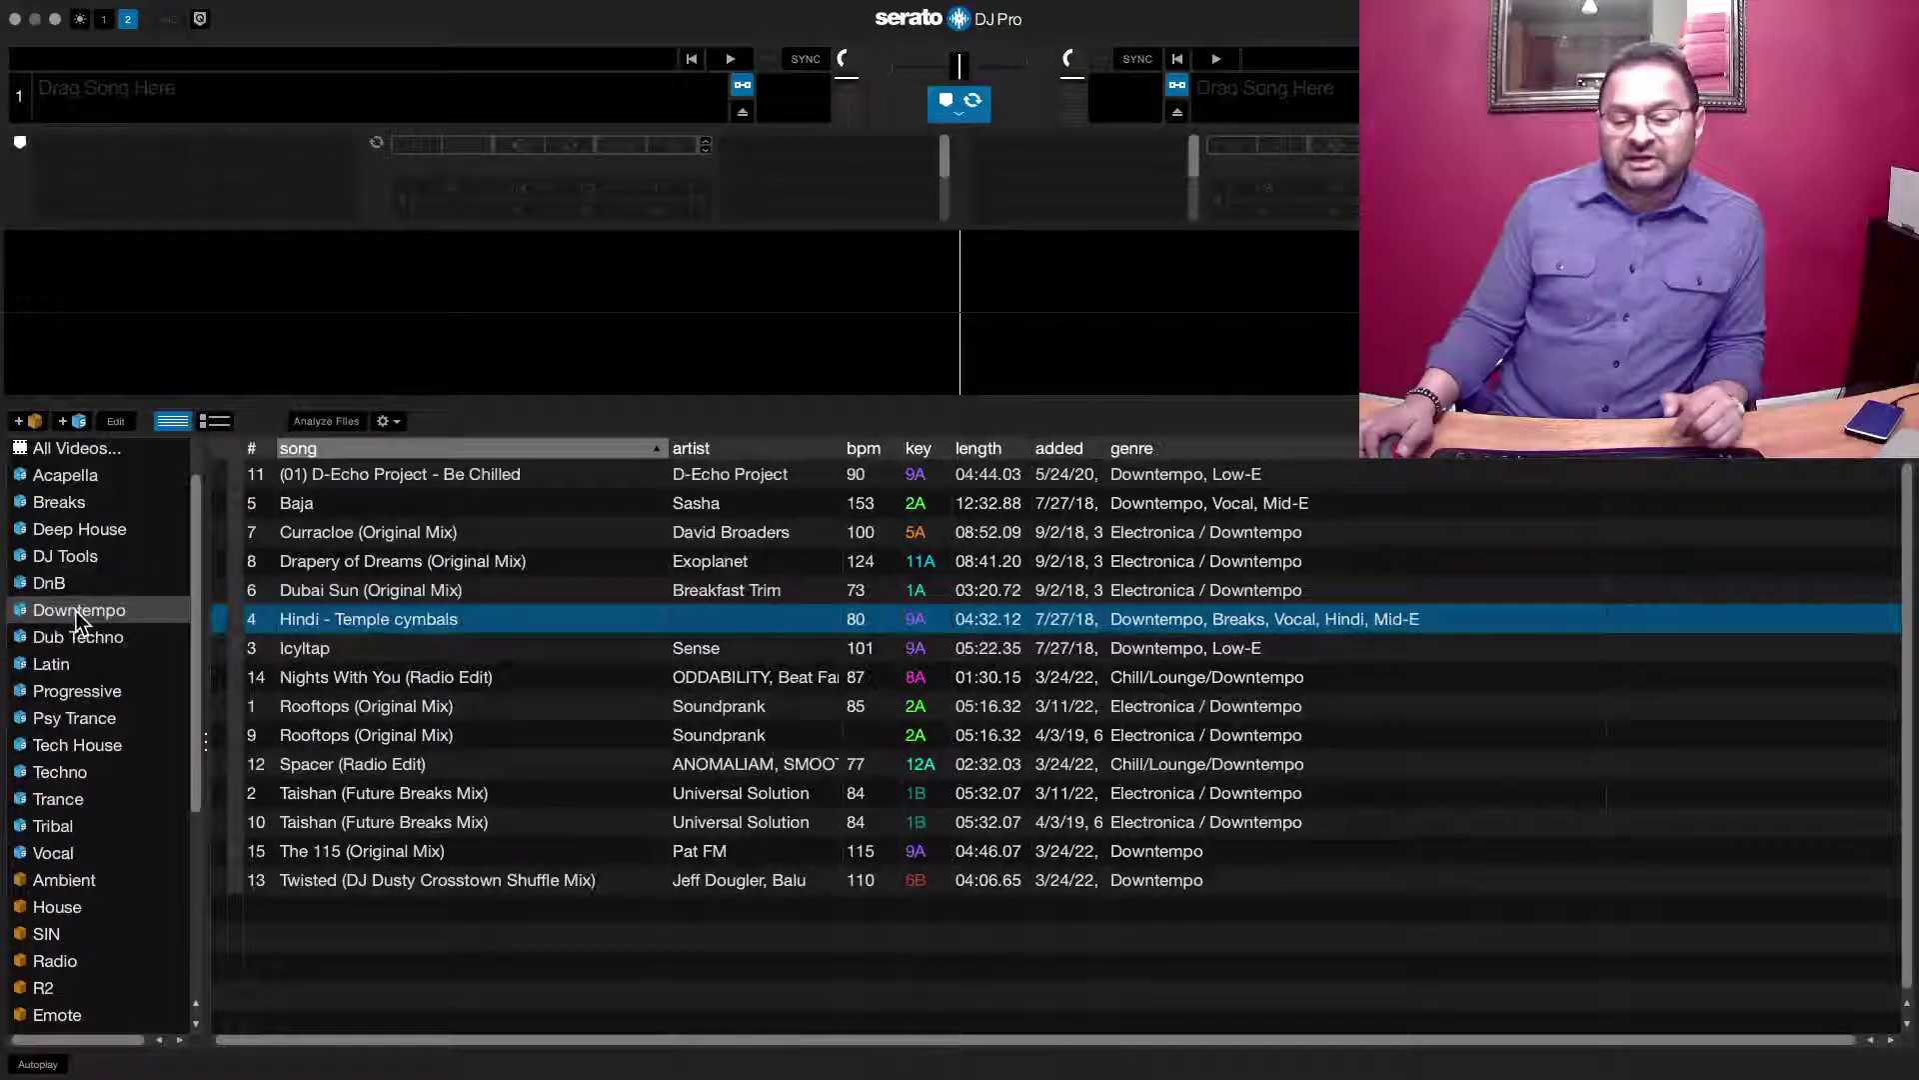
click(86, 504)
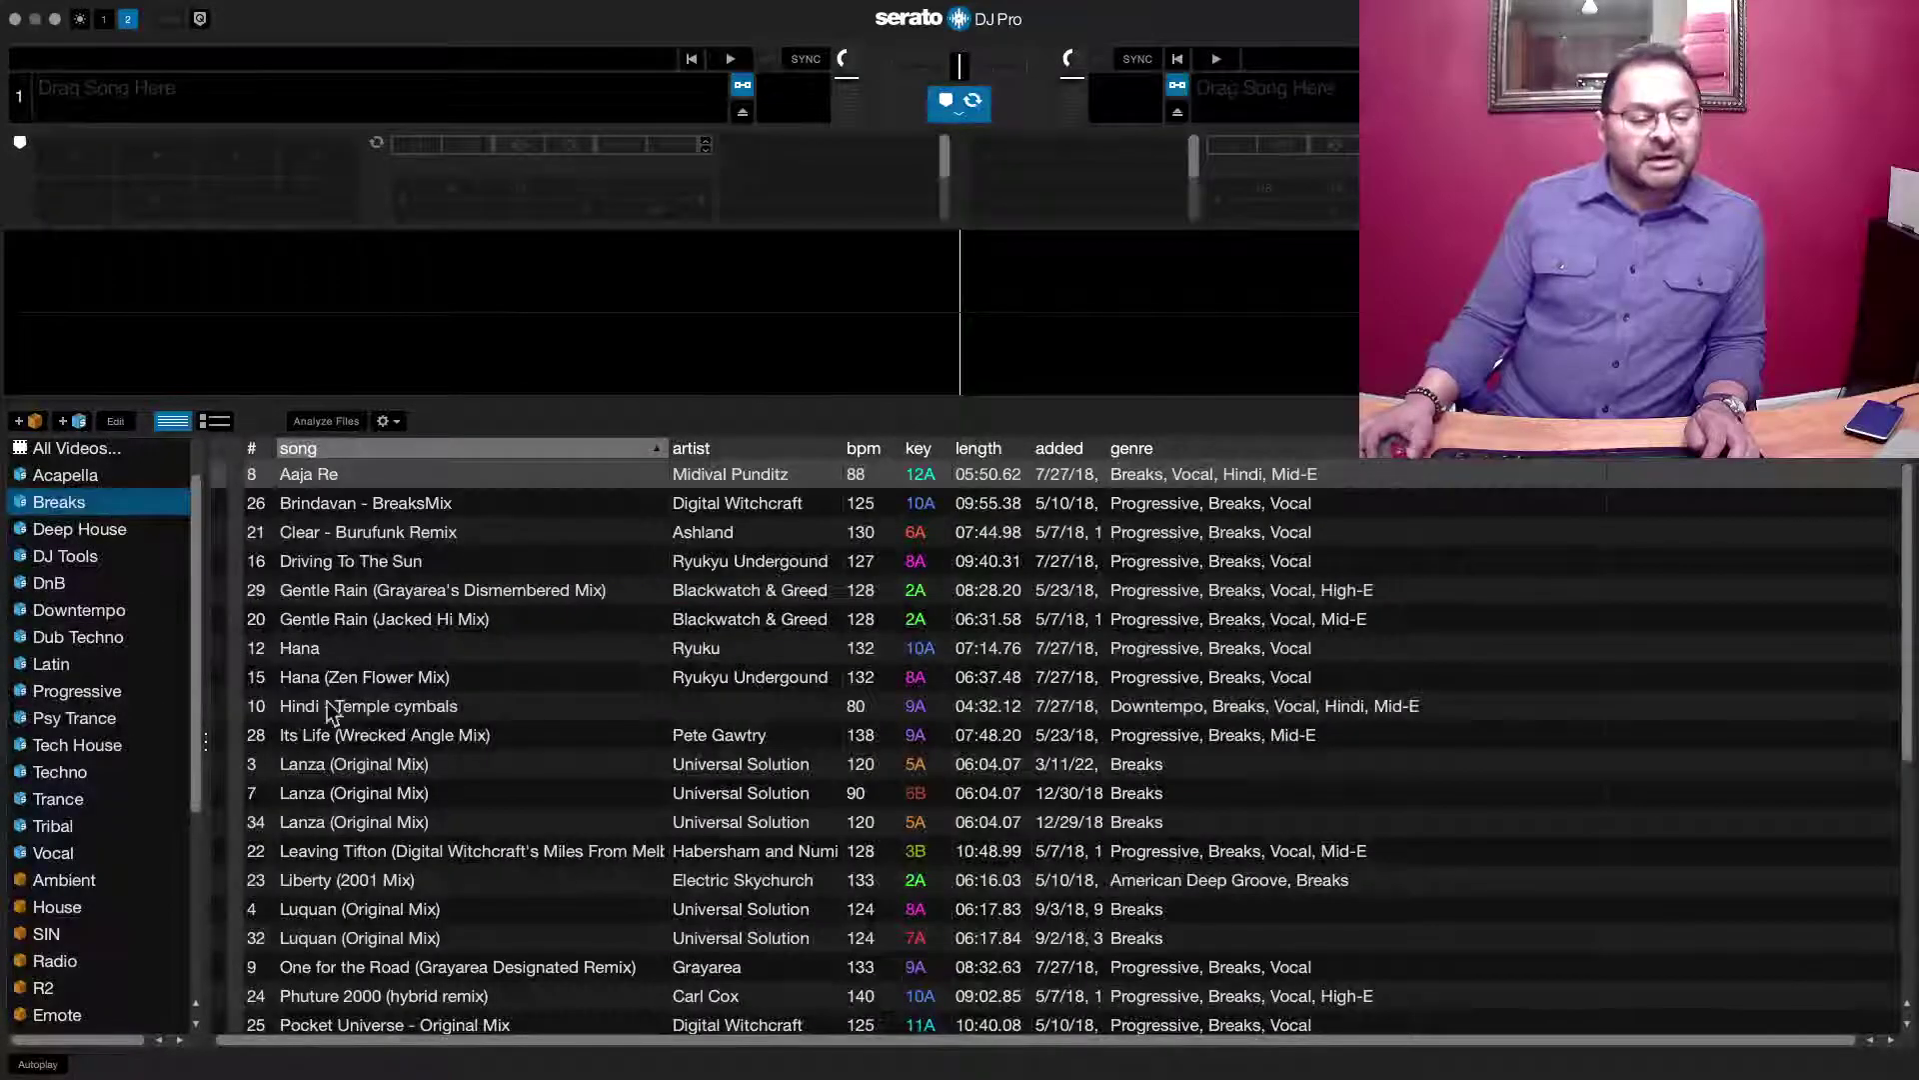
Find and select 'Hindi - Temple cymbals' in the Breaks crate list.
scroll(499, 712, down, 5)
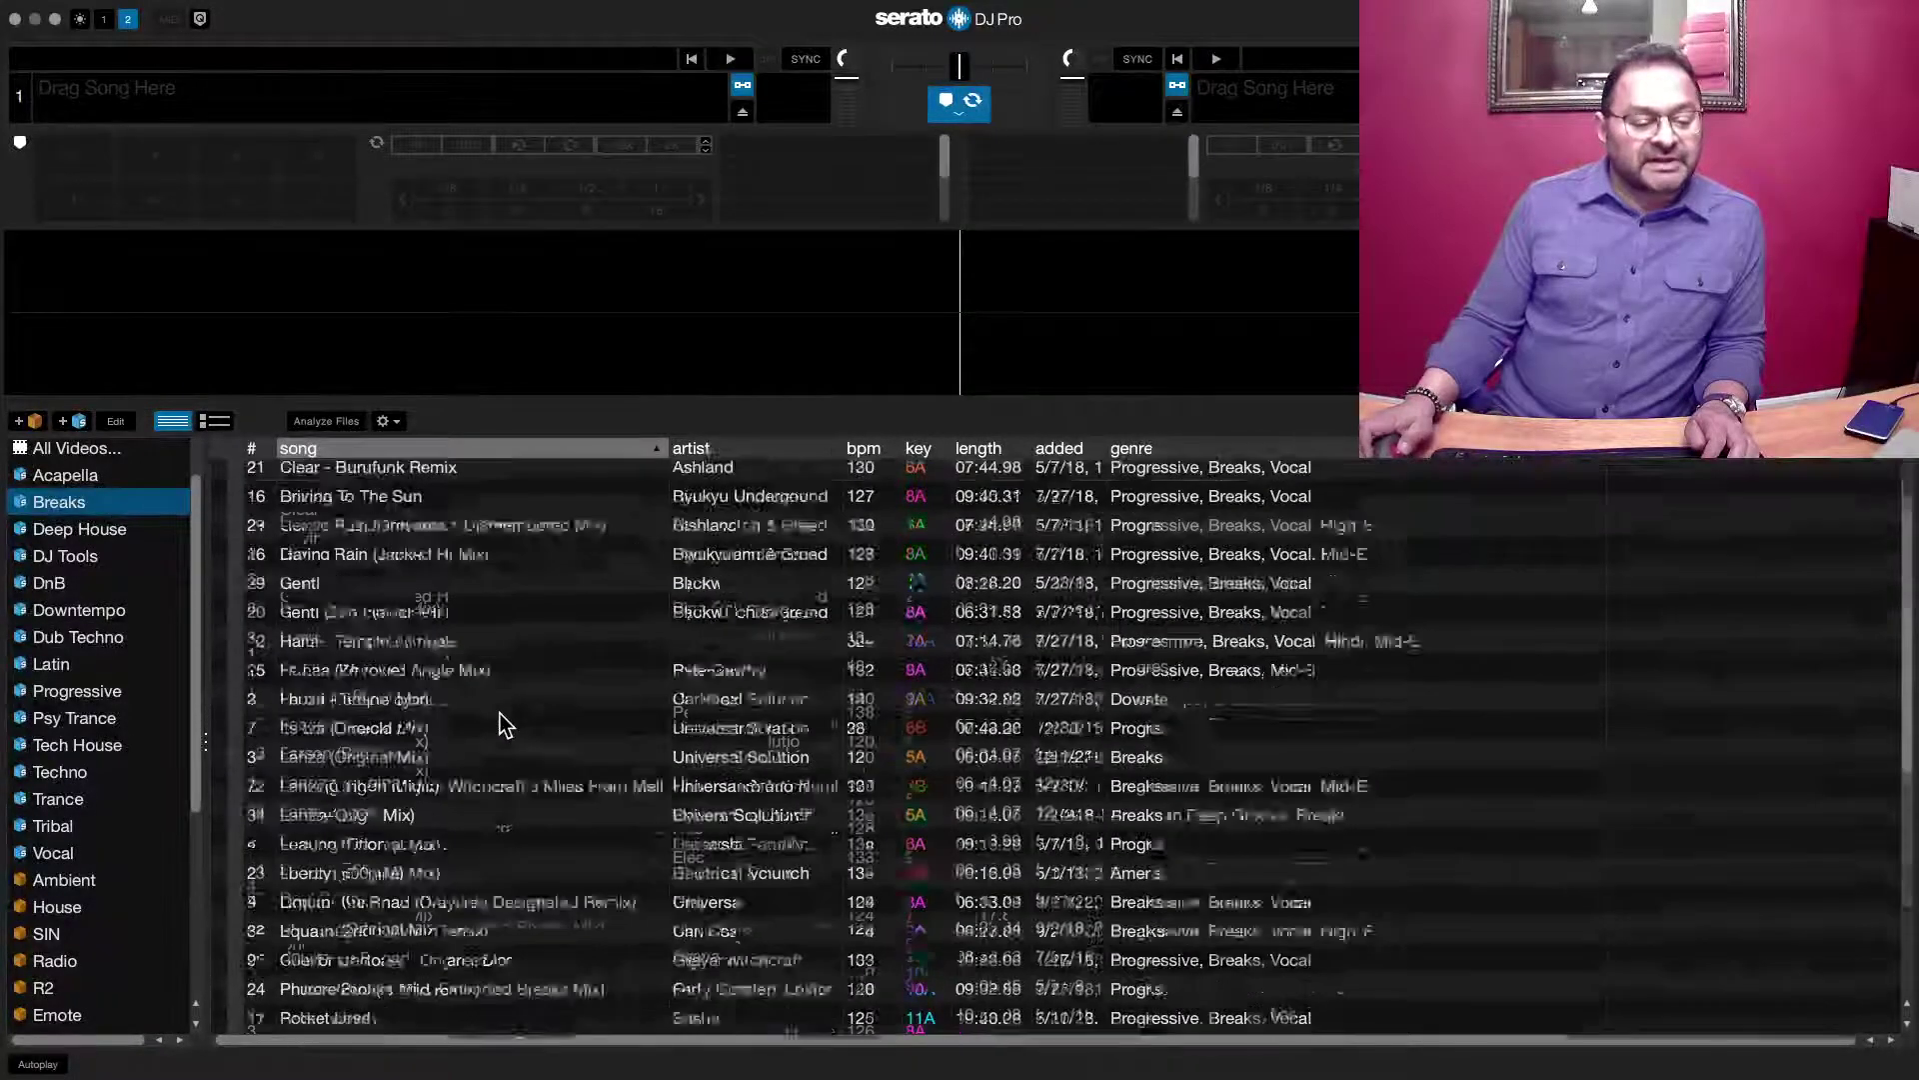
scroll(499, 712, down, 1)
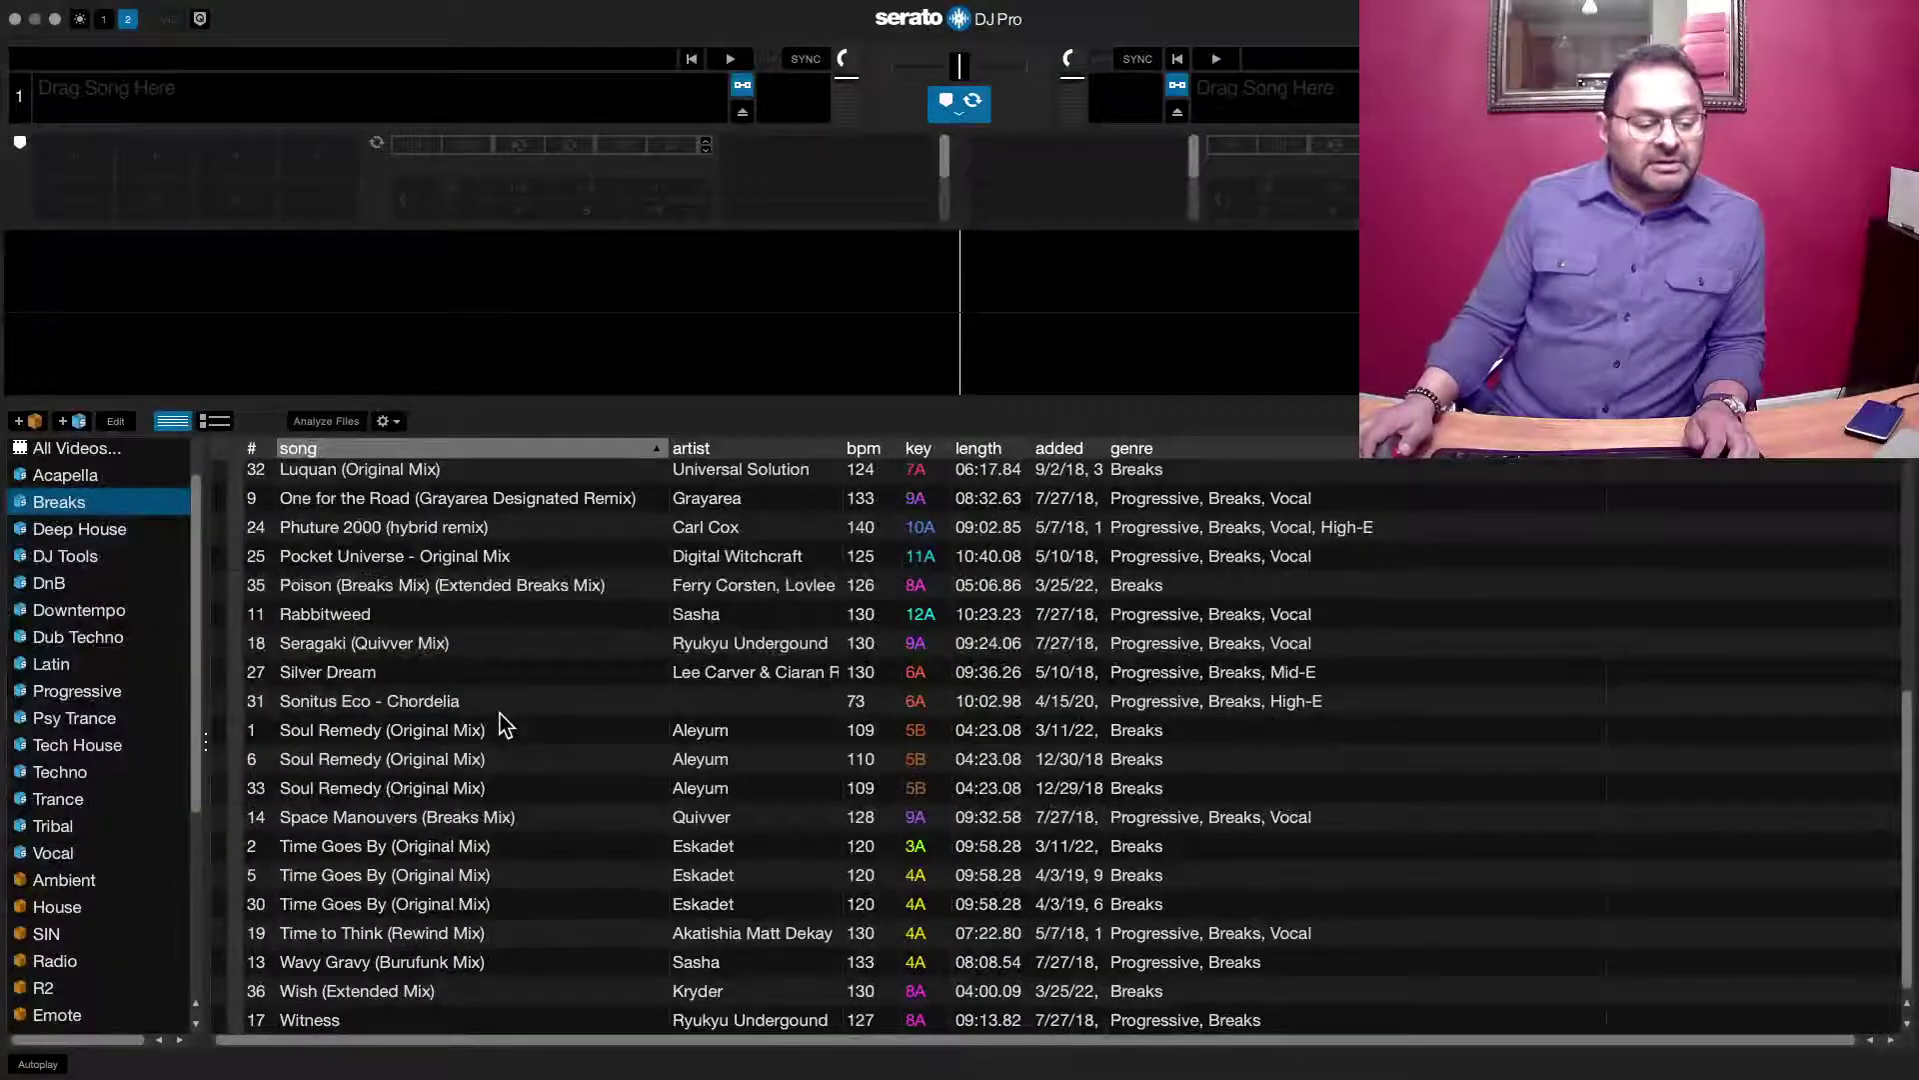
scroll(503, 721, up, 6)
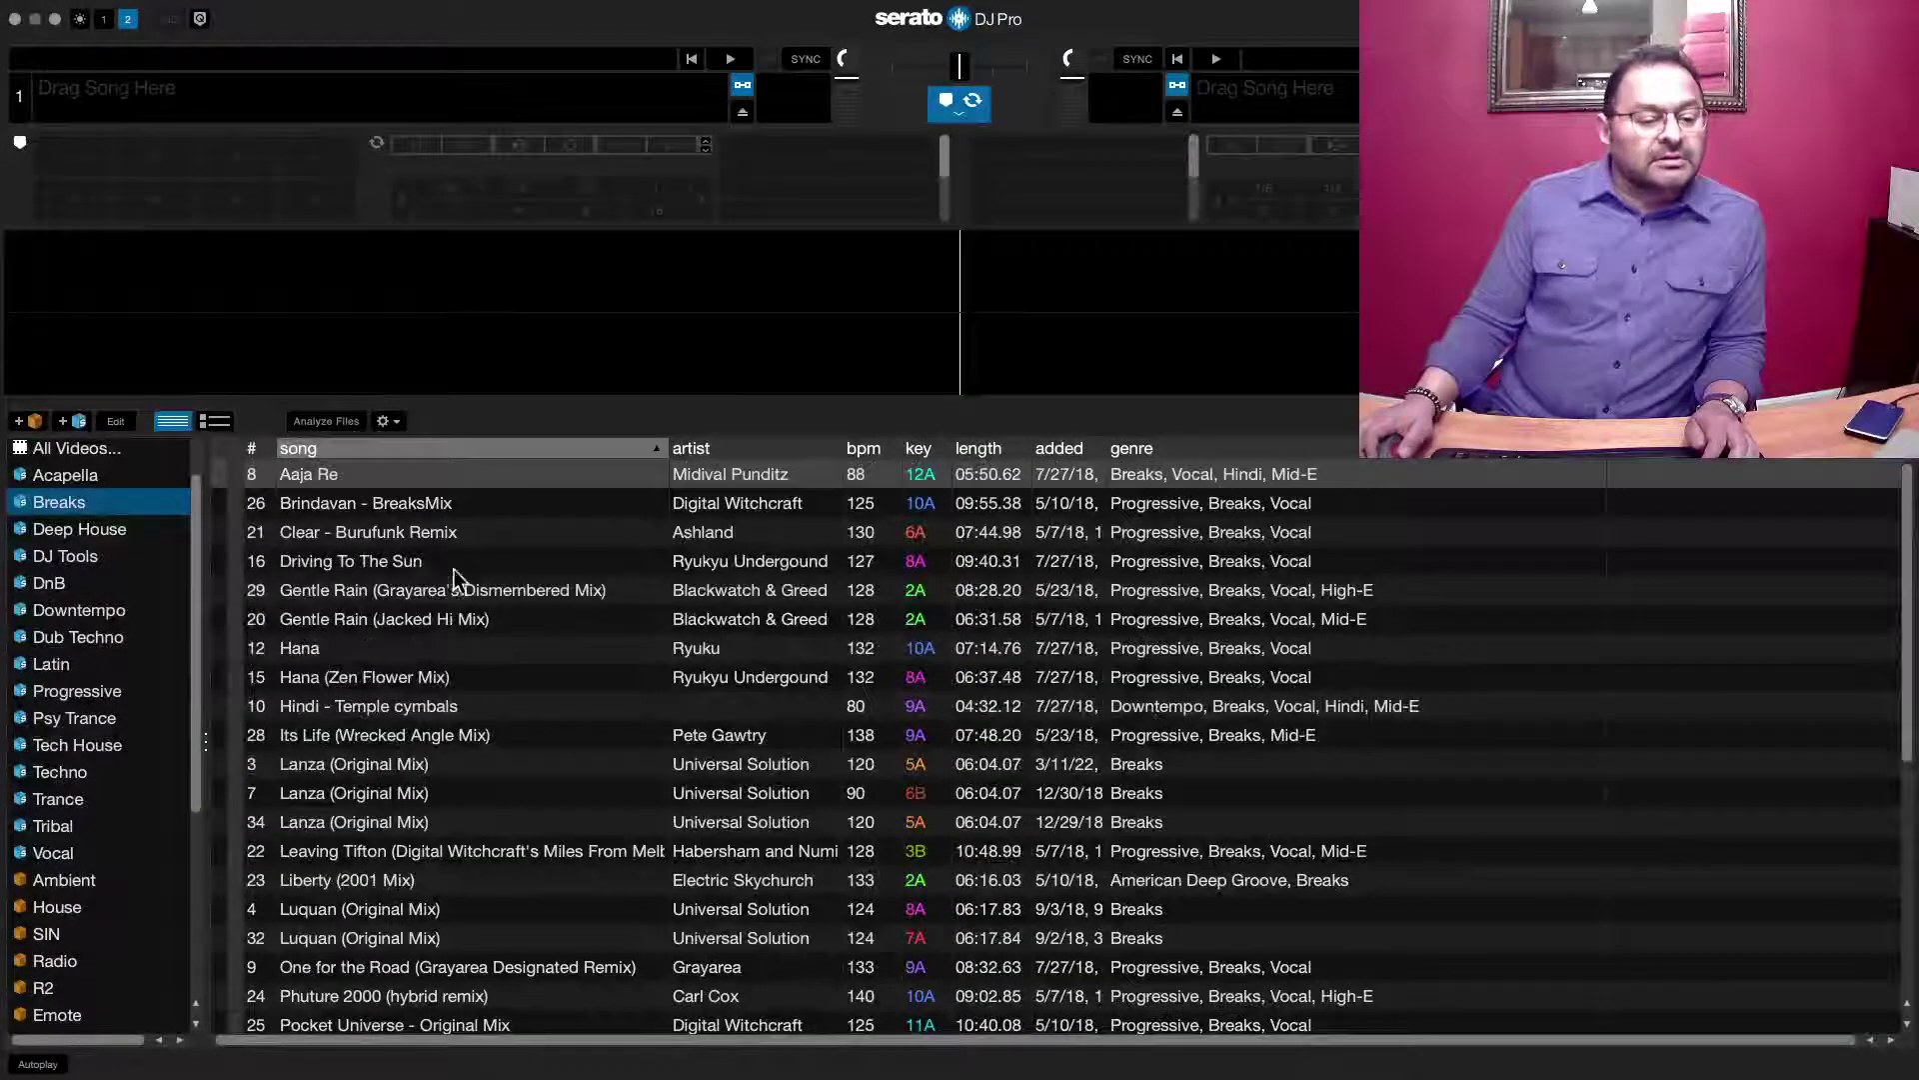
click(452, 710)
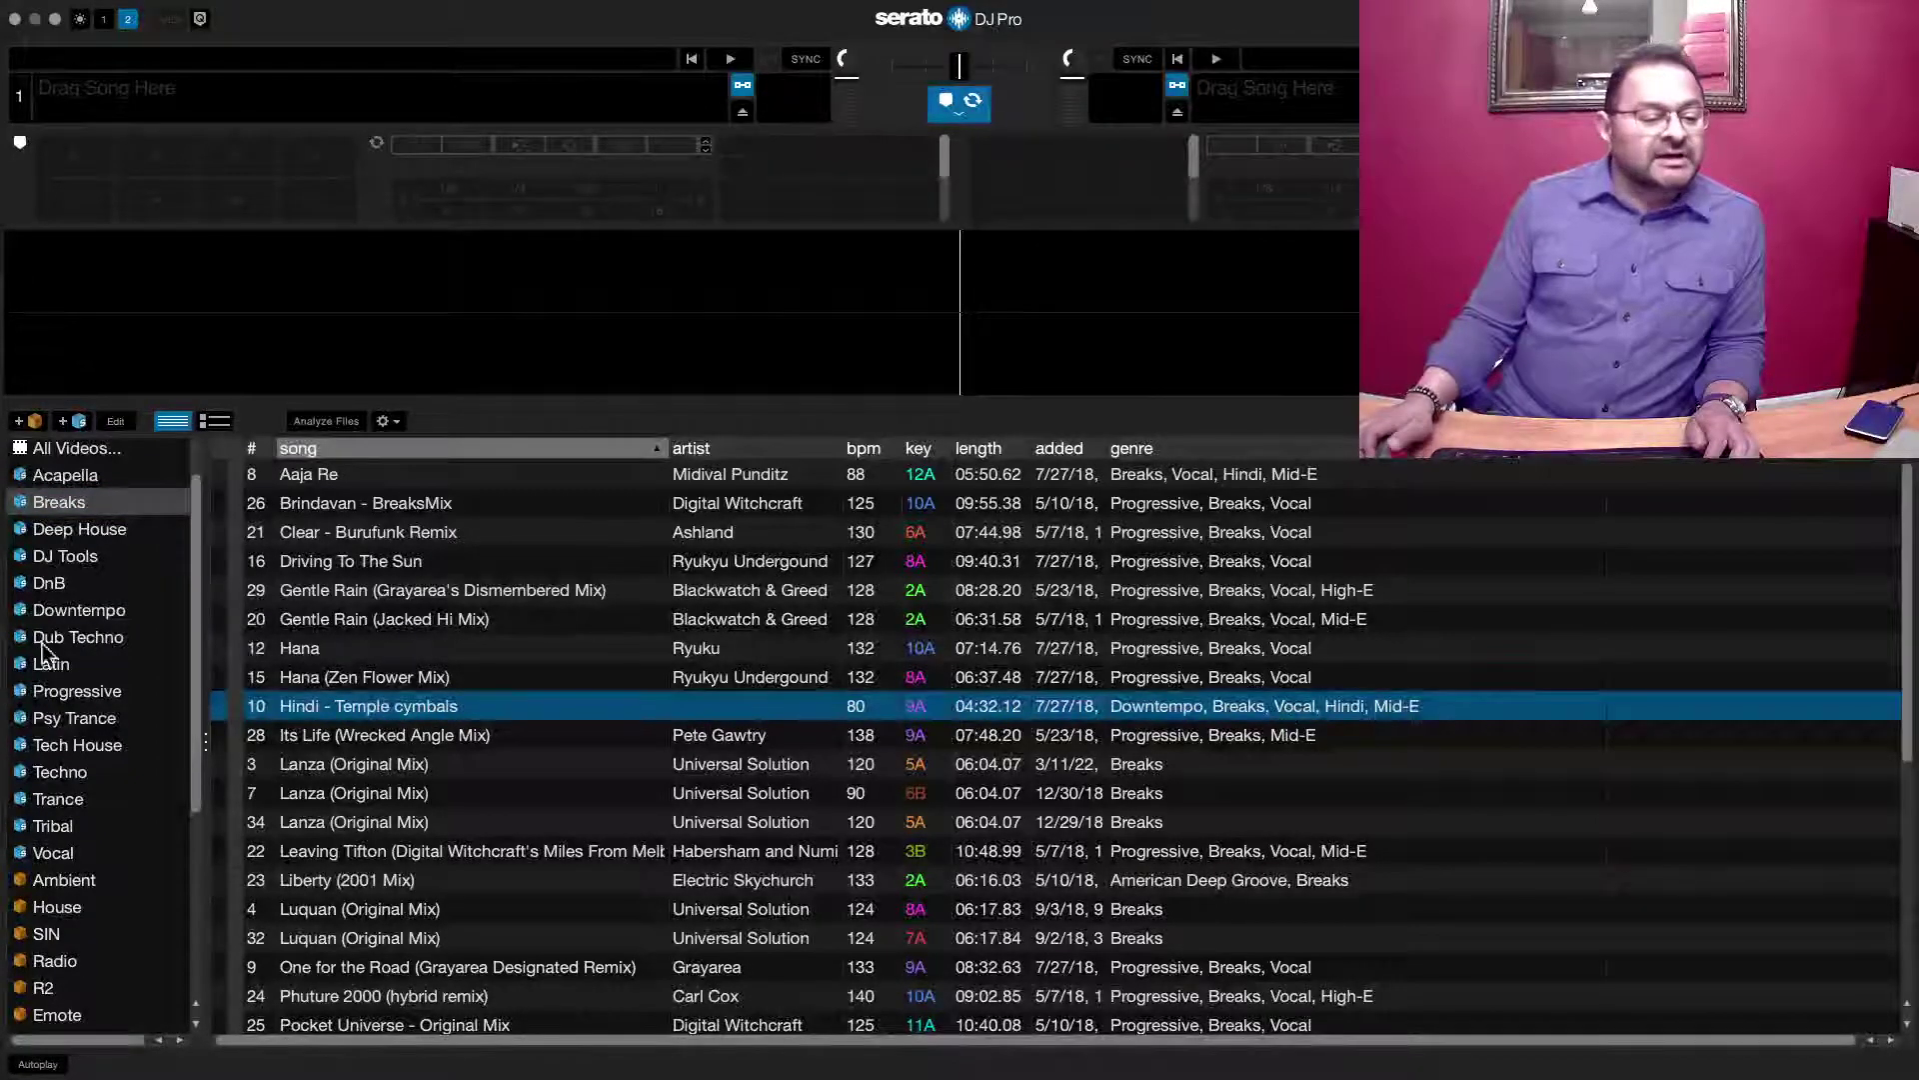
In the Vocal crate, select 'Hindi - Temple cymbals' and 'El Arroz (Techplayers Remix)'.
click(76, 857)
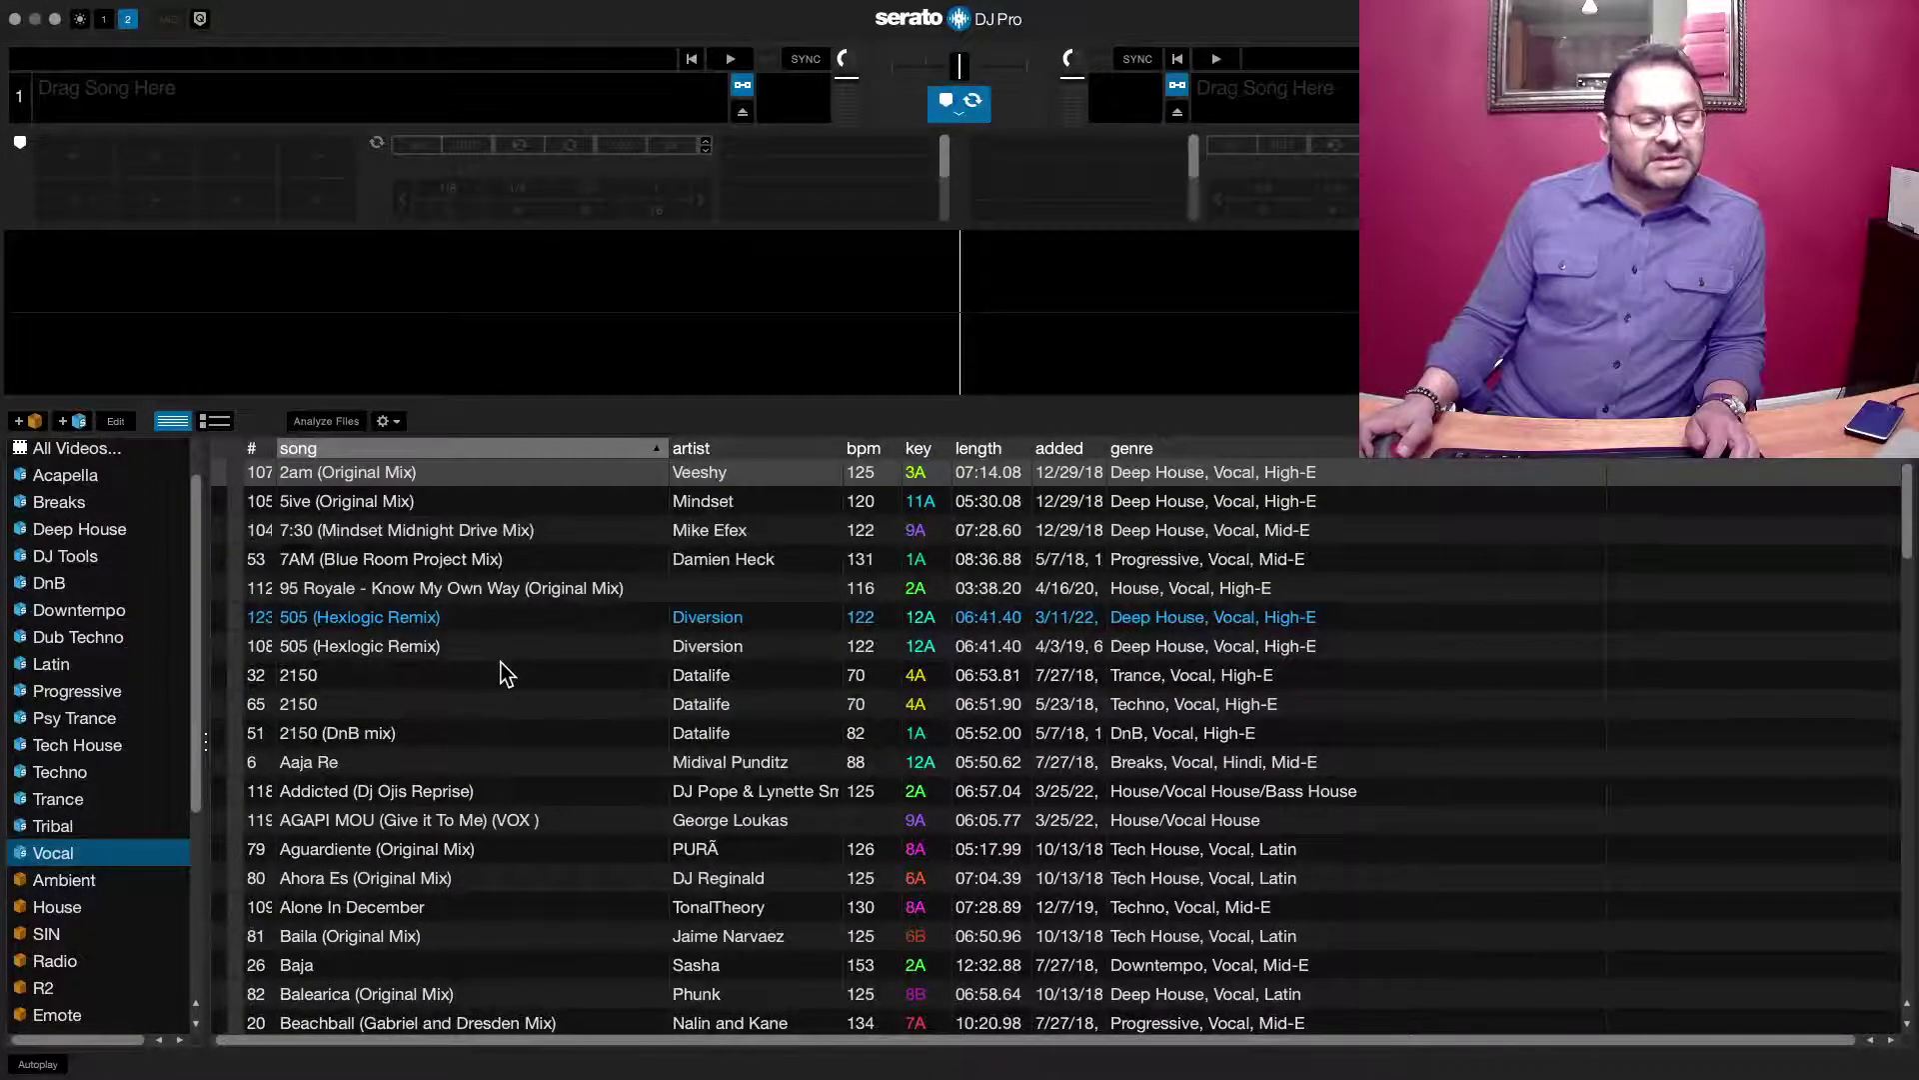
scroll(505, 670, down, 10)
scroll(505, 670, down, 5)
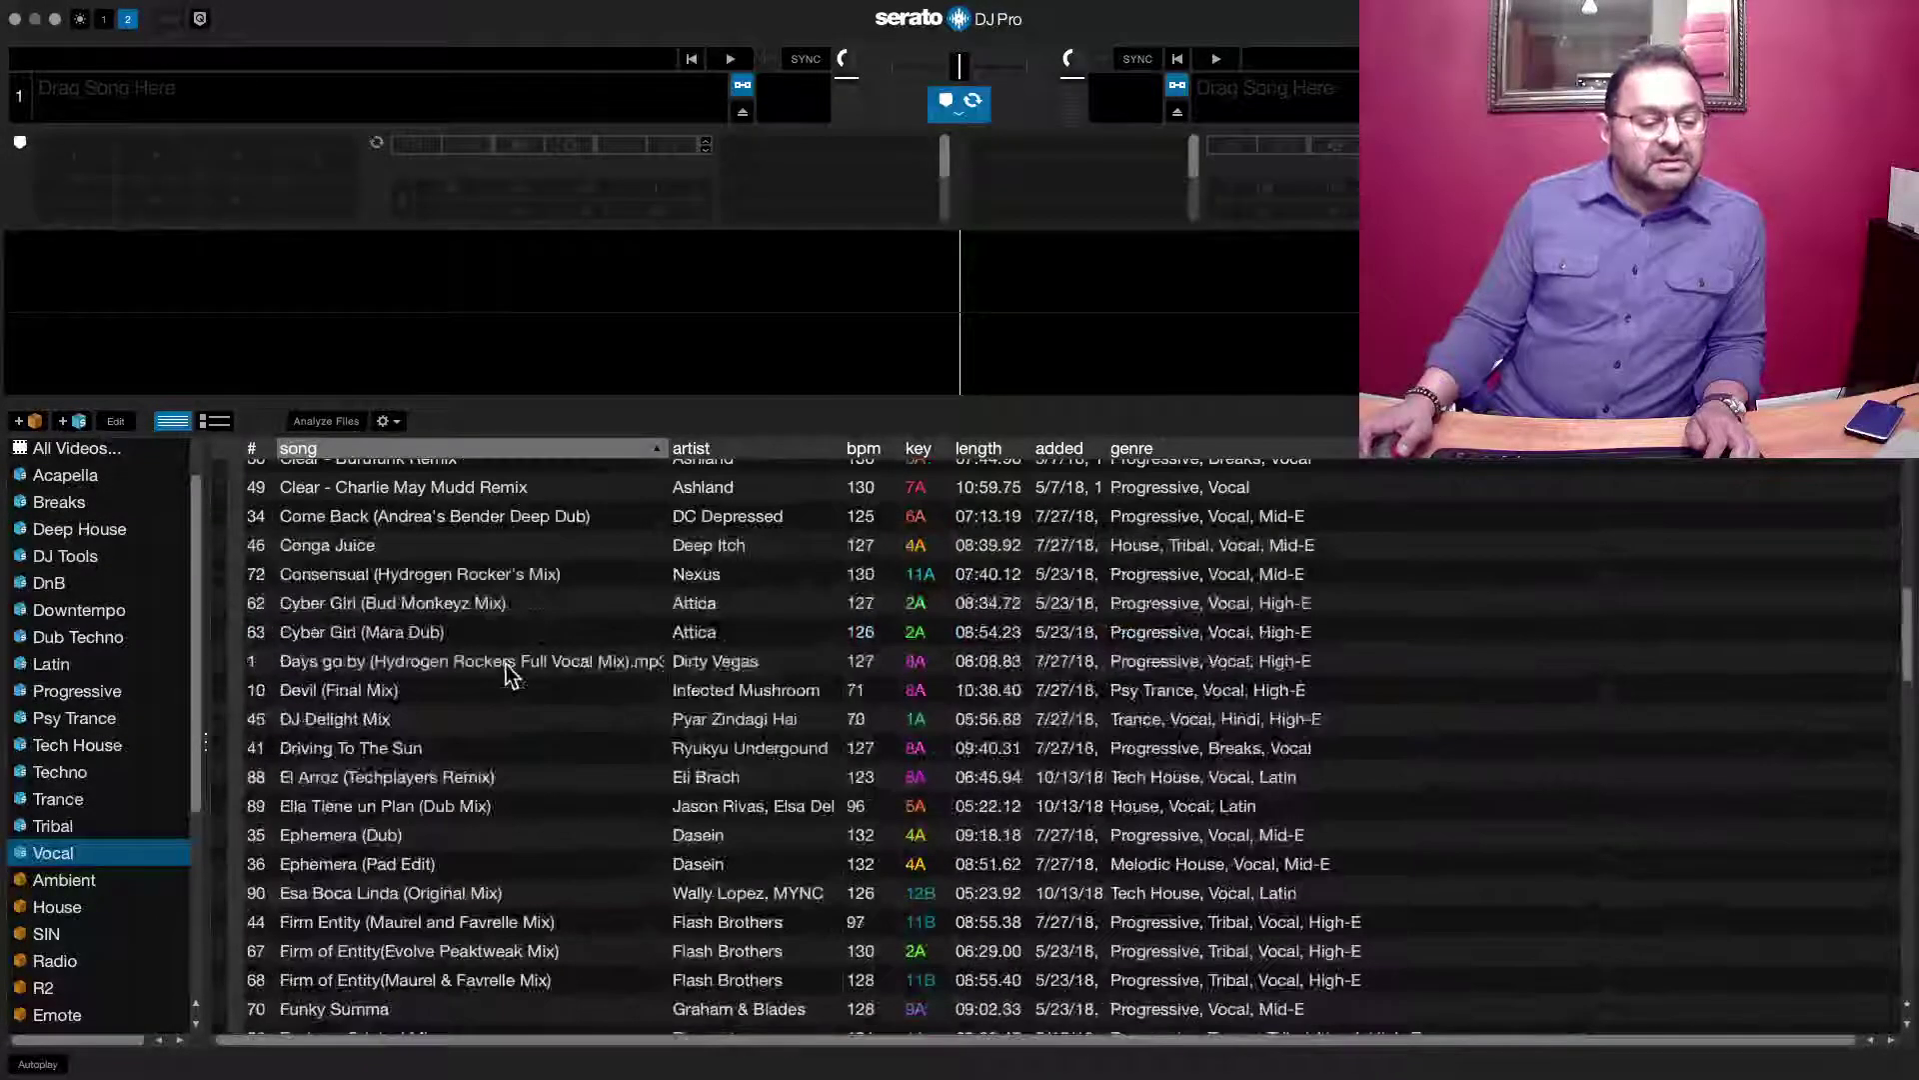
scroll(490, 700, down, 5)
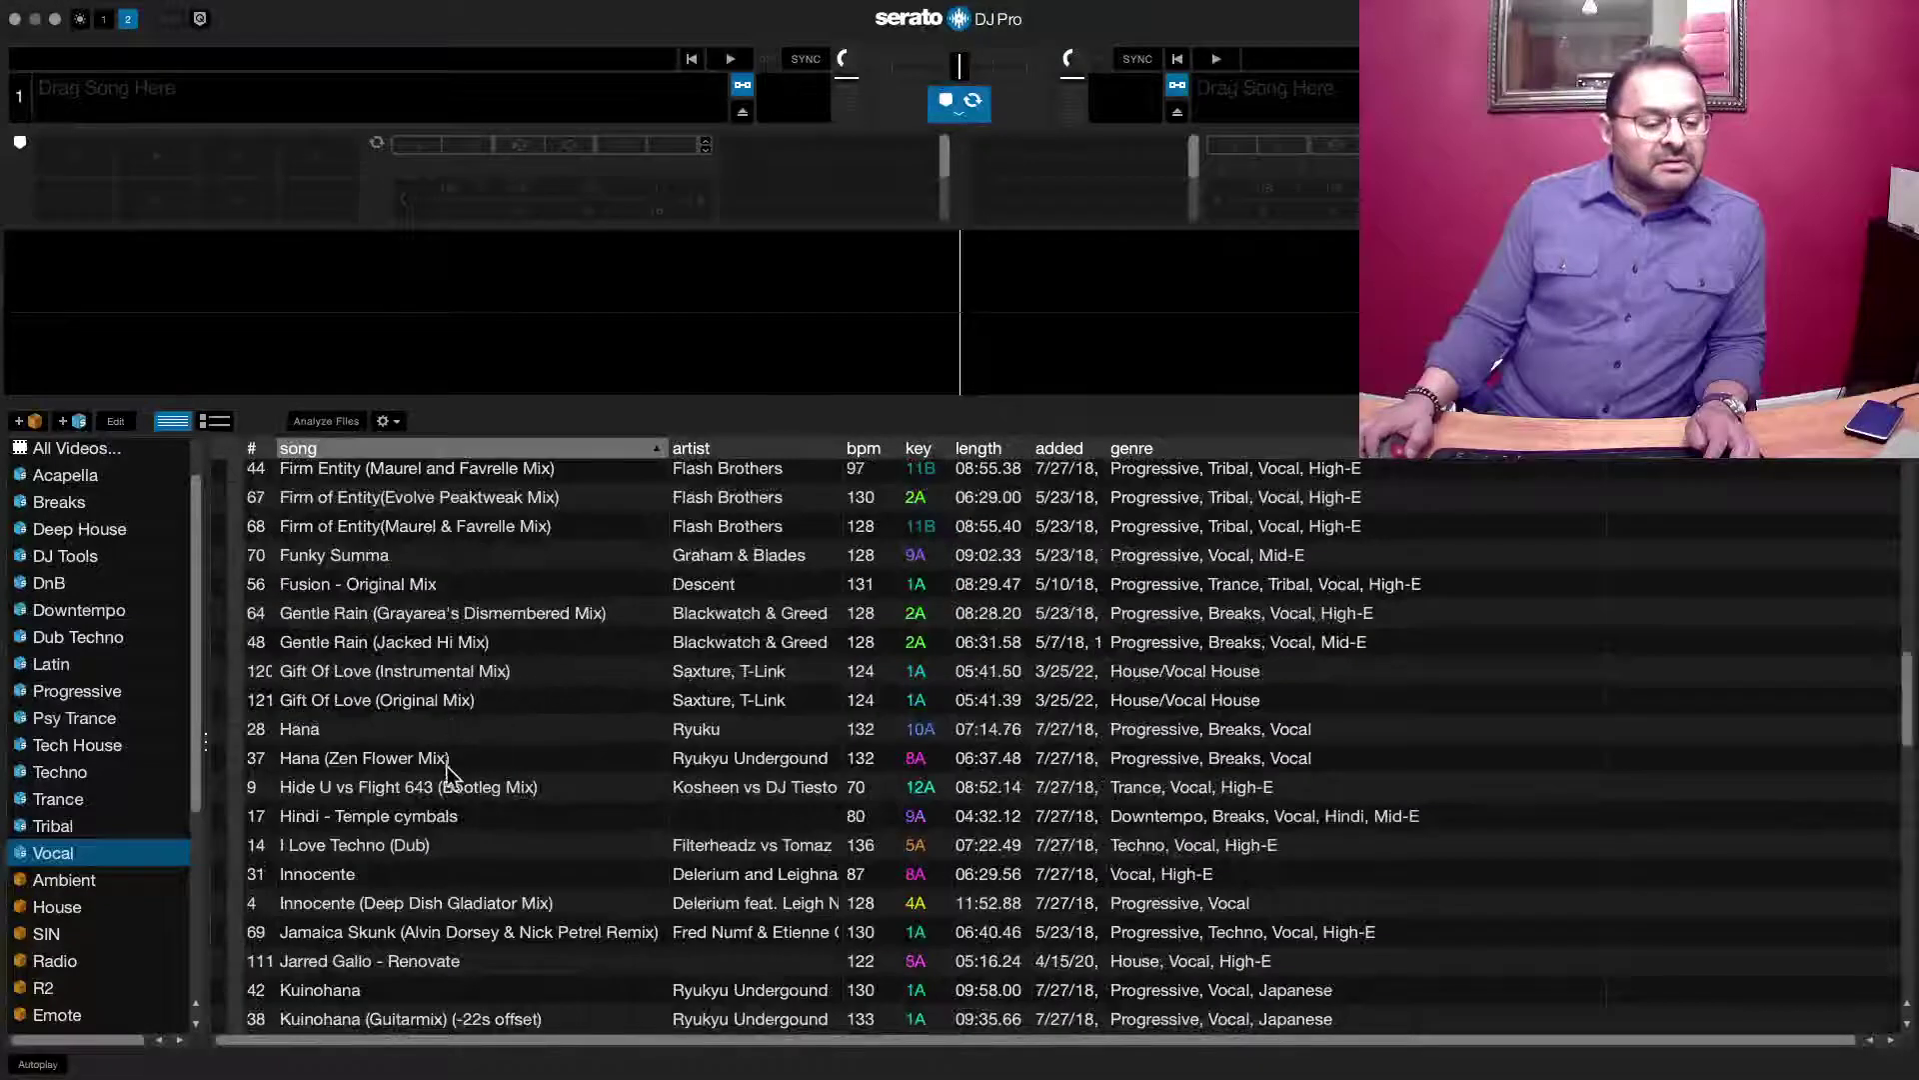
click(446, 820)
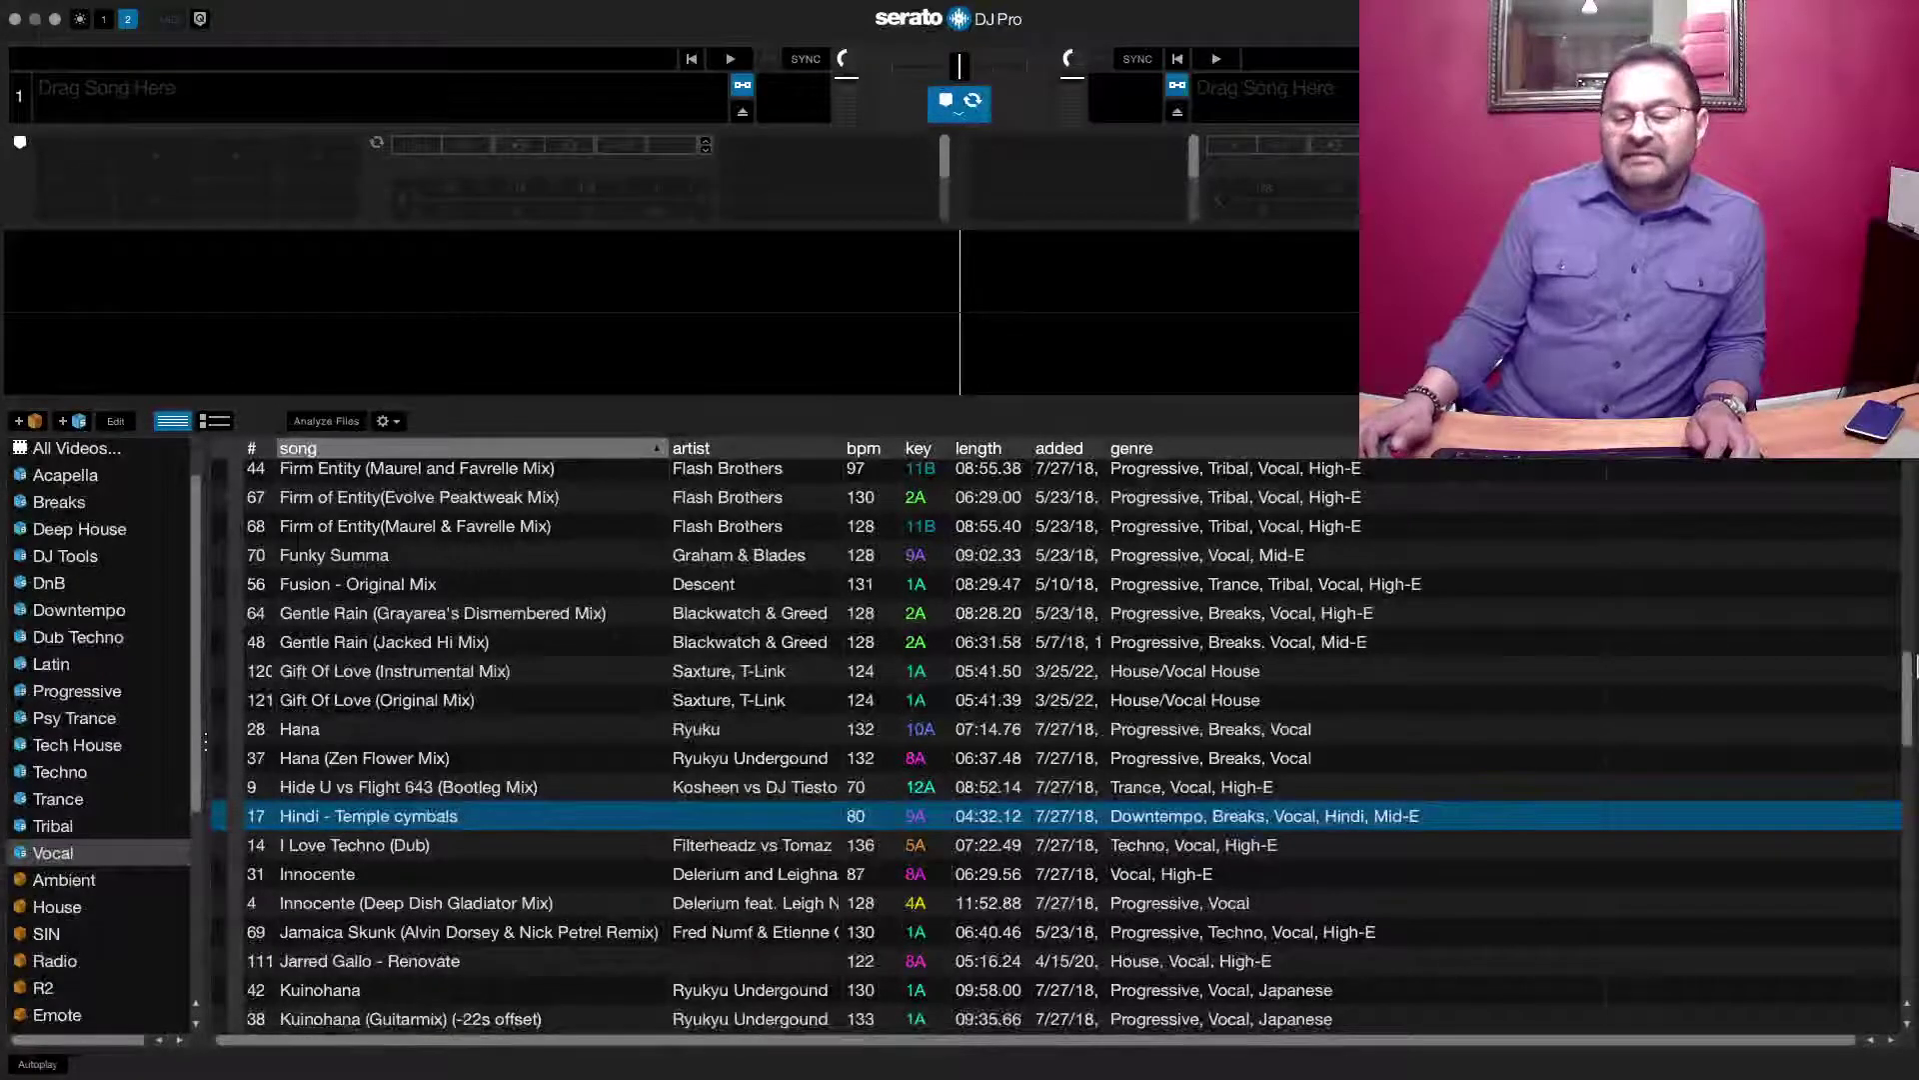
scroll(1908, 700, up, 5)
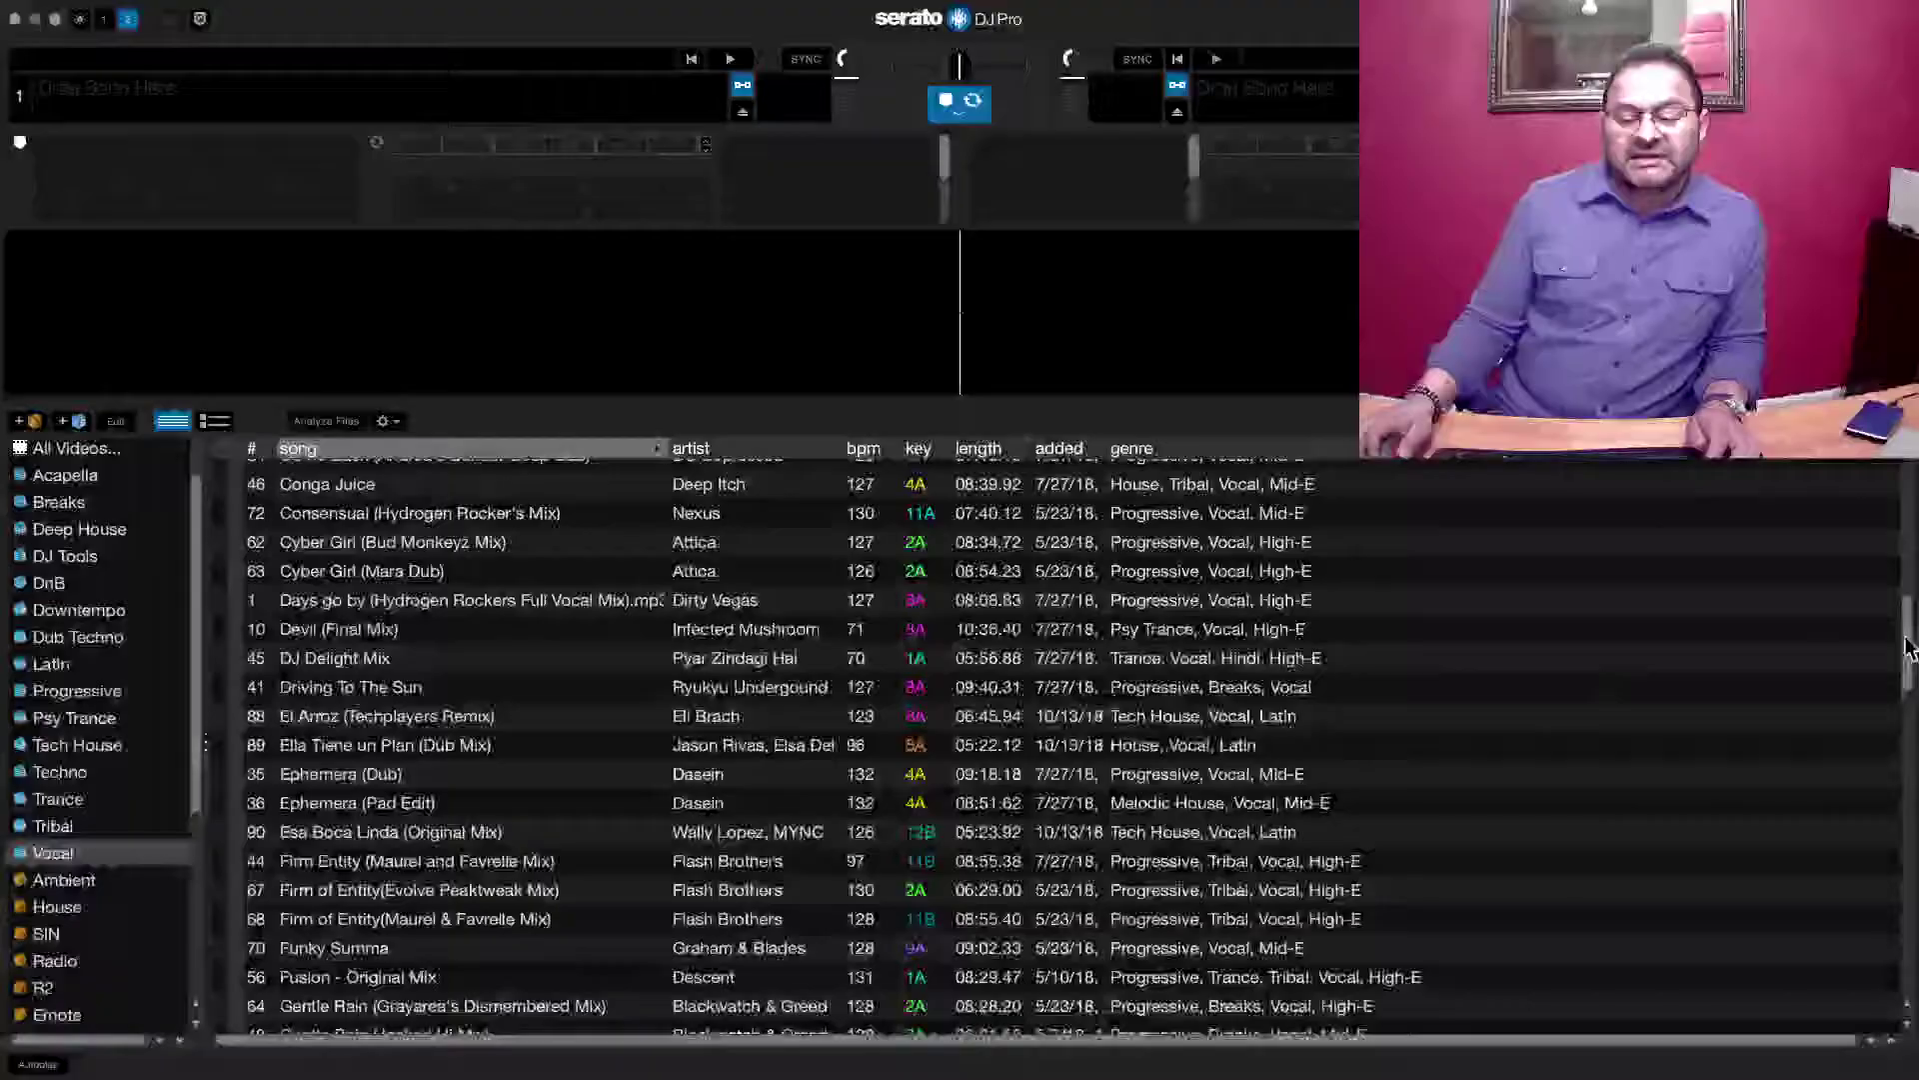
click(1275, 717)
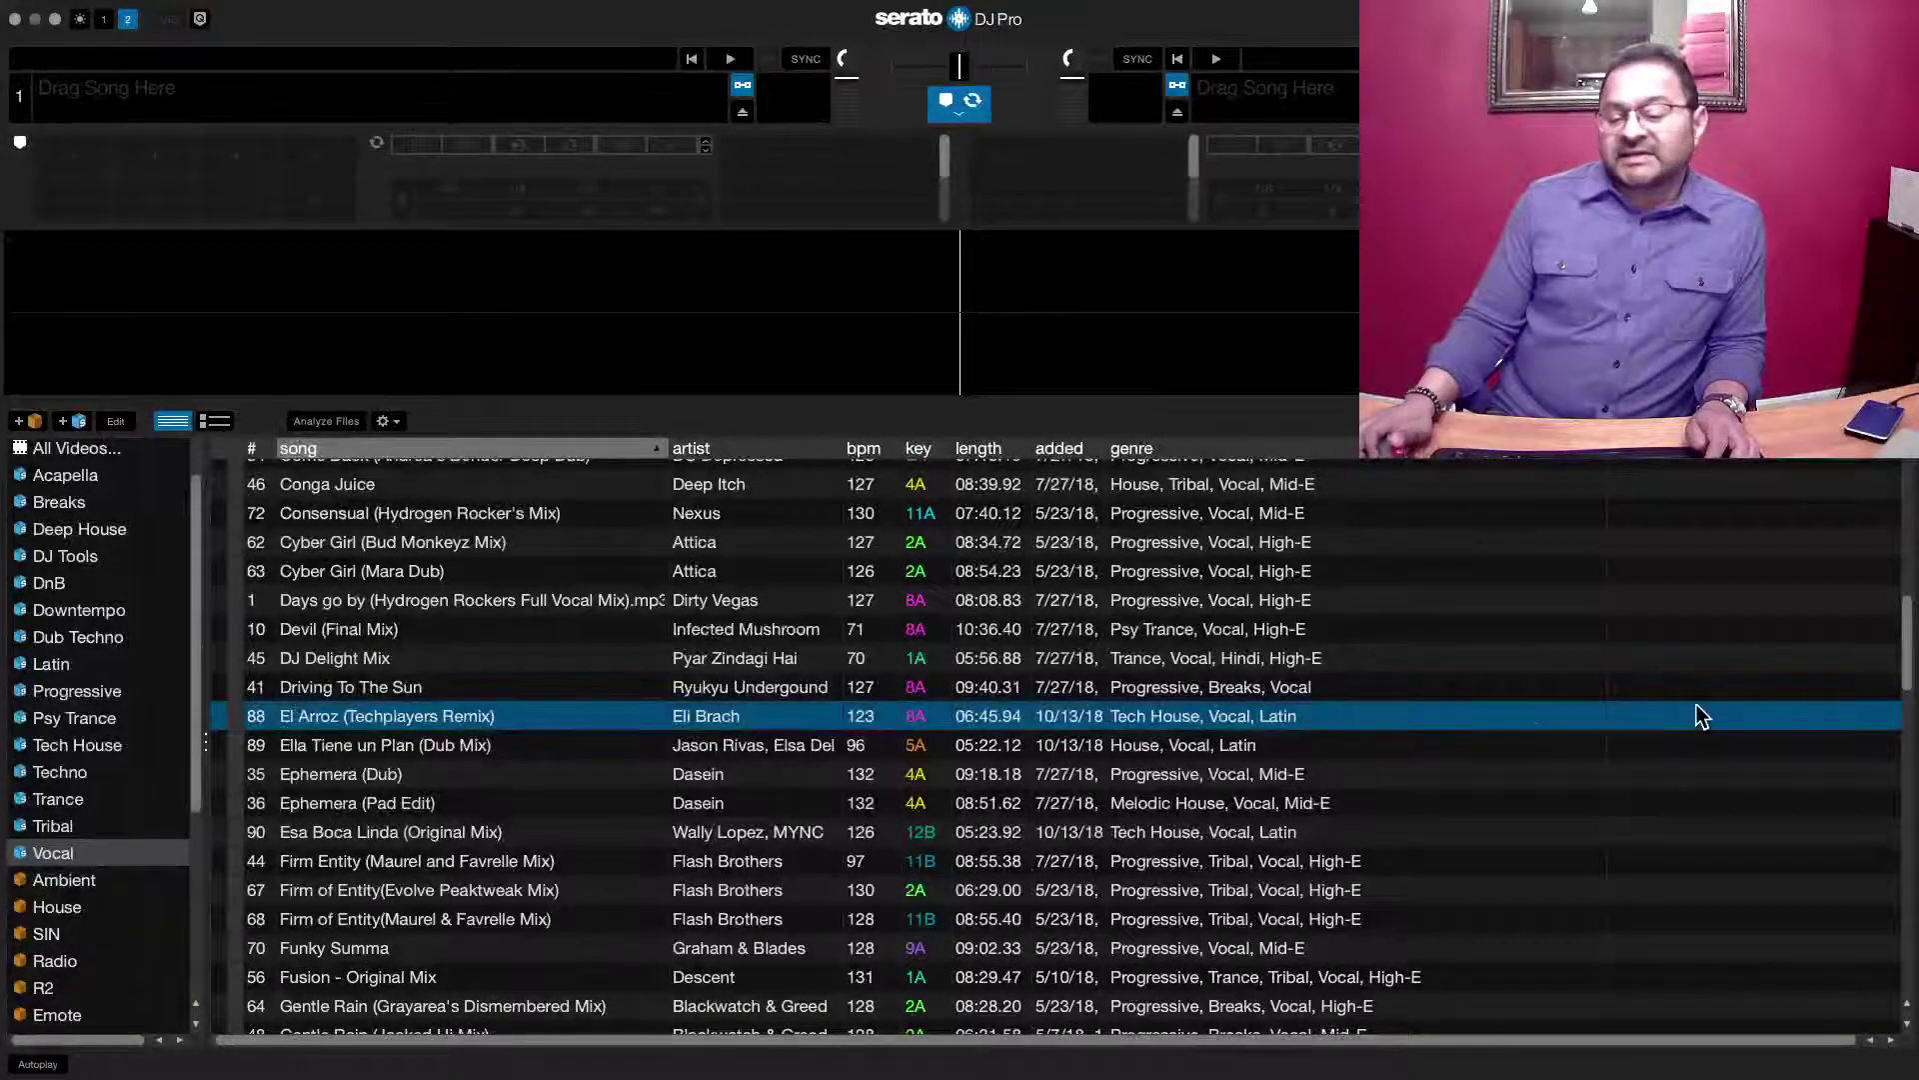
scroll(1907, 640, up, 1)
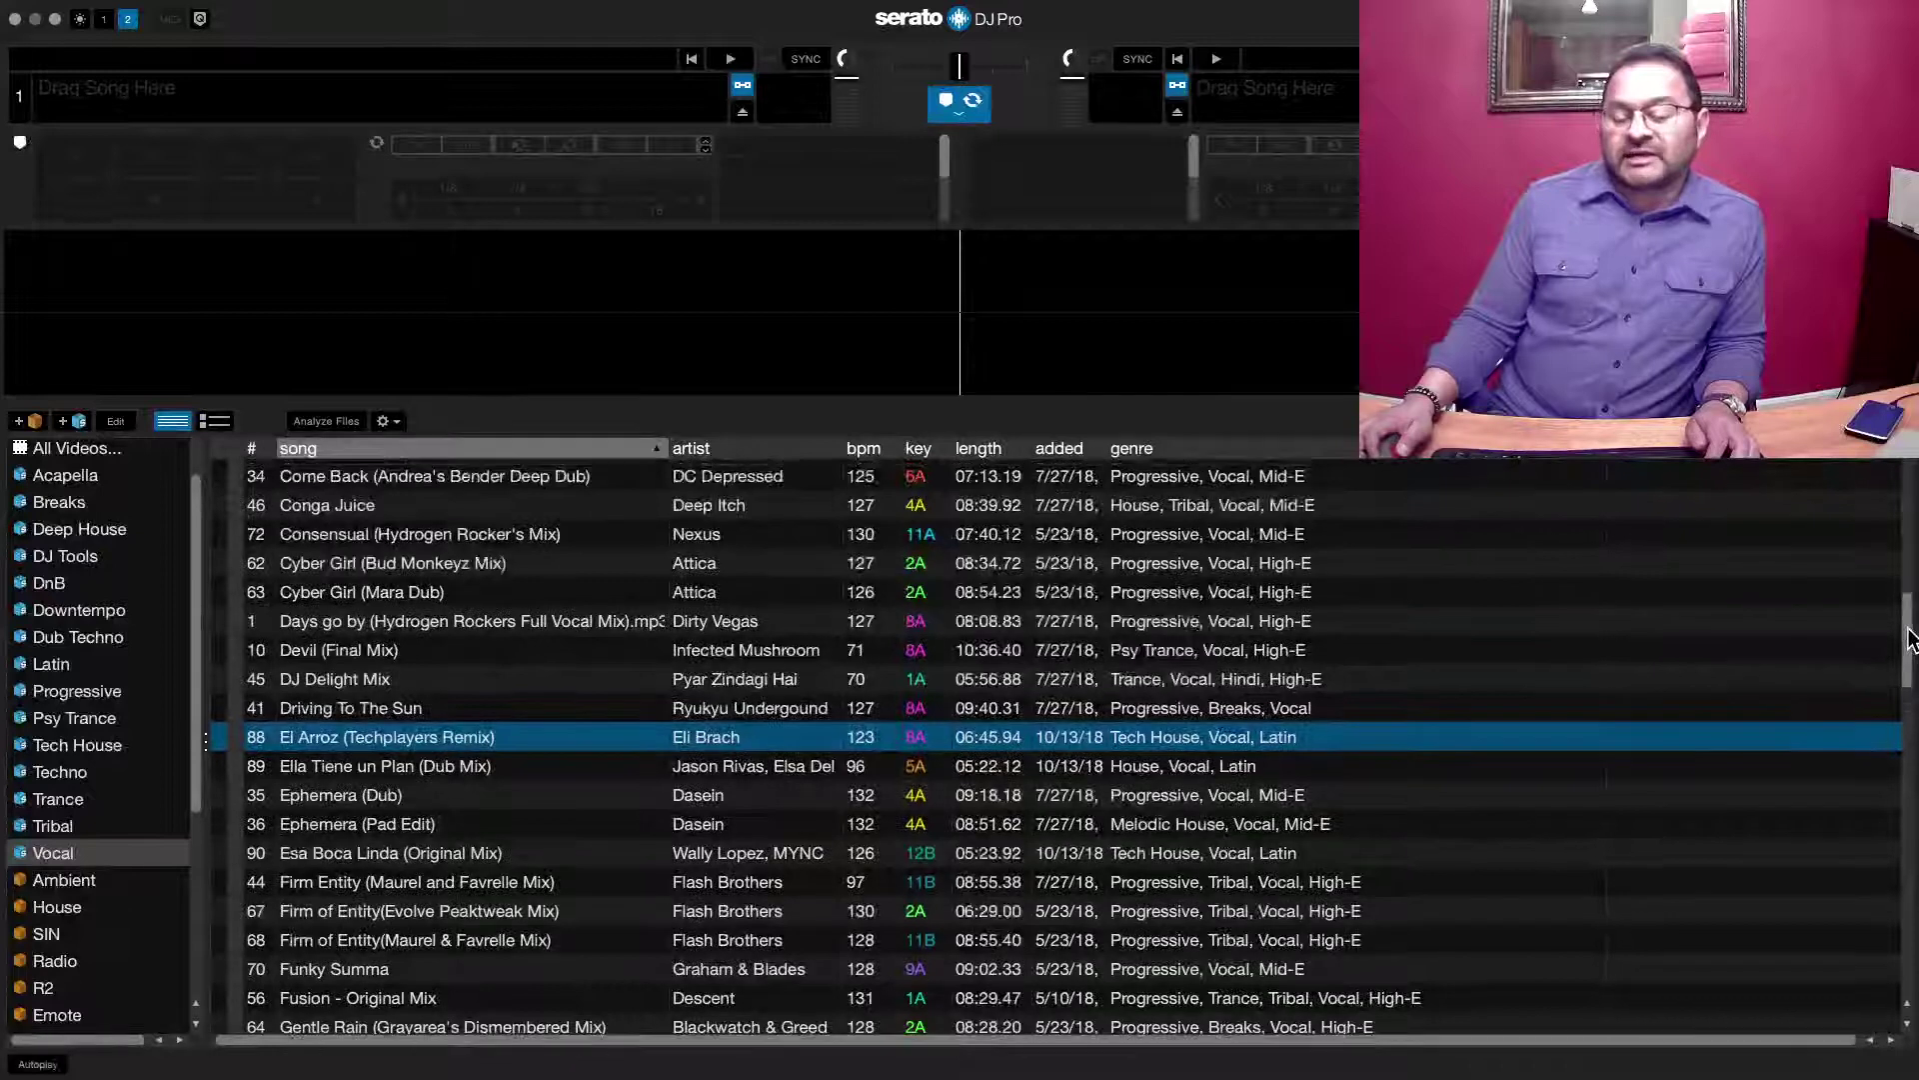
scroll(1908, 640, up, 1)
scroll(1909, 635, up, 5)
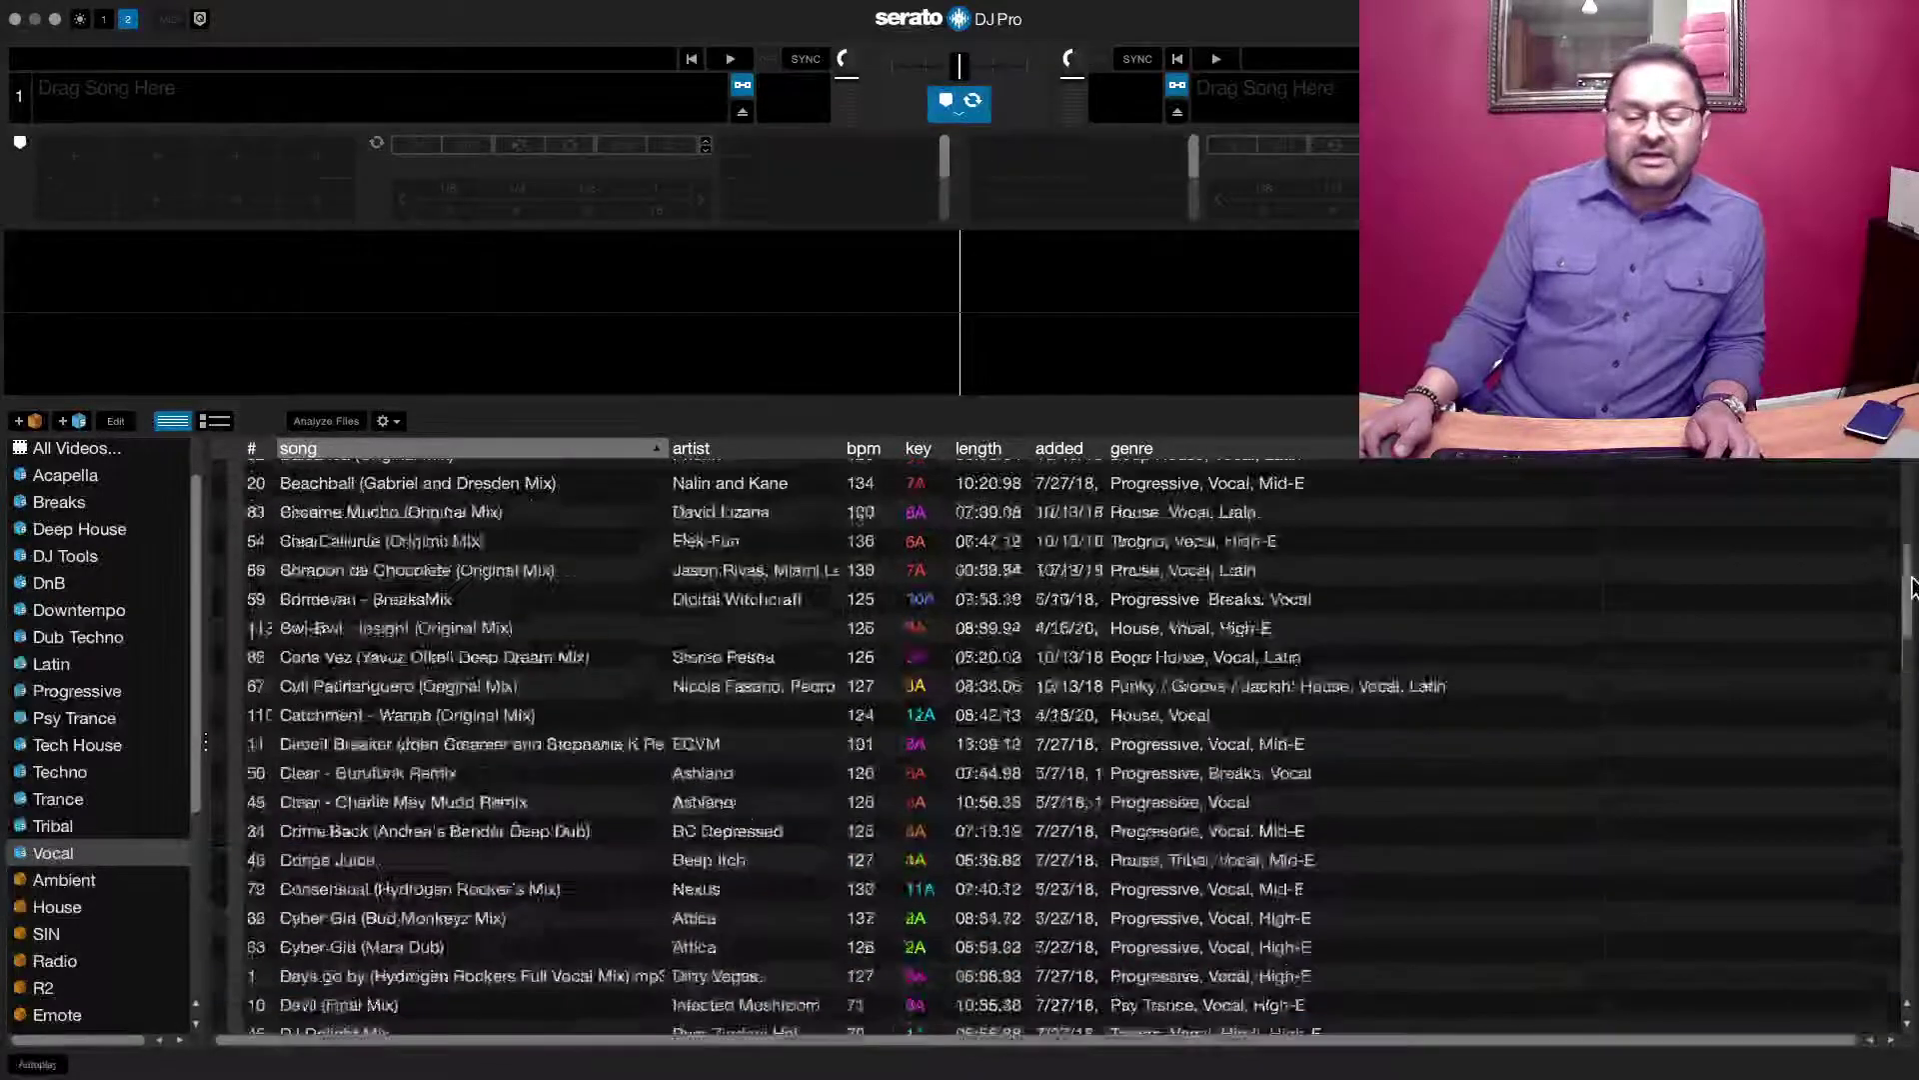
scroll(1911, 620, down, 2)
scroll(1911, 613, down, 1)
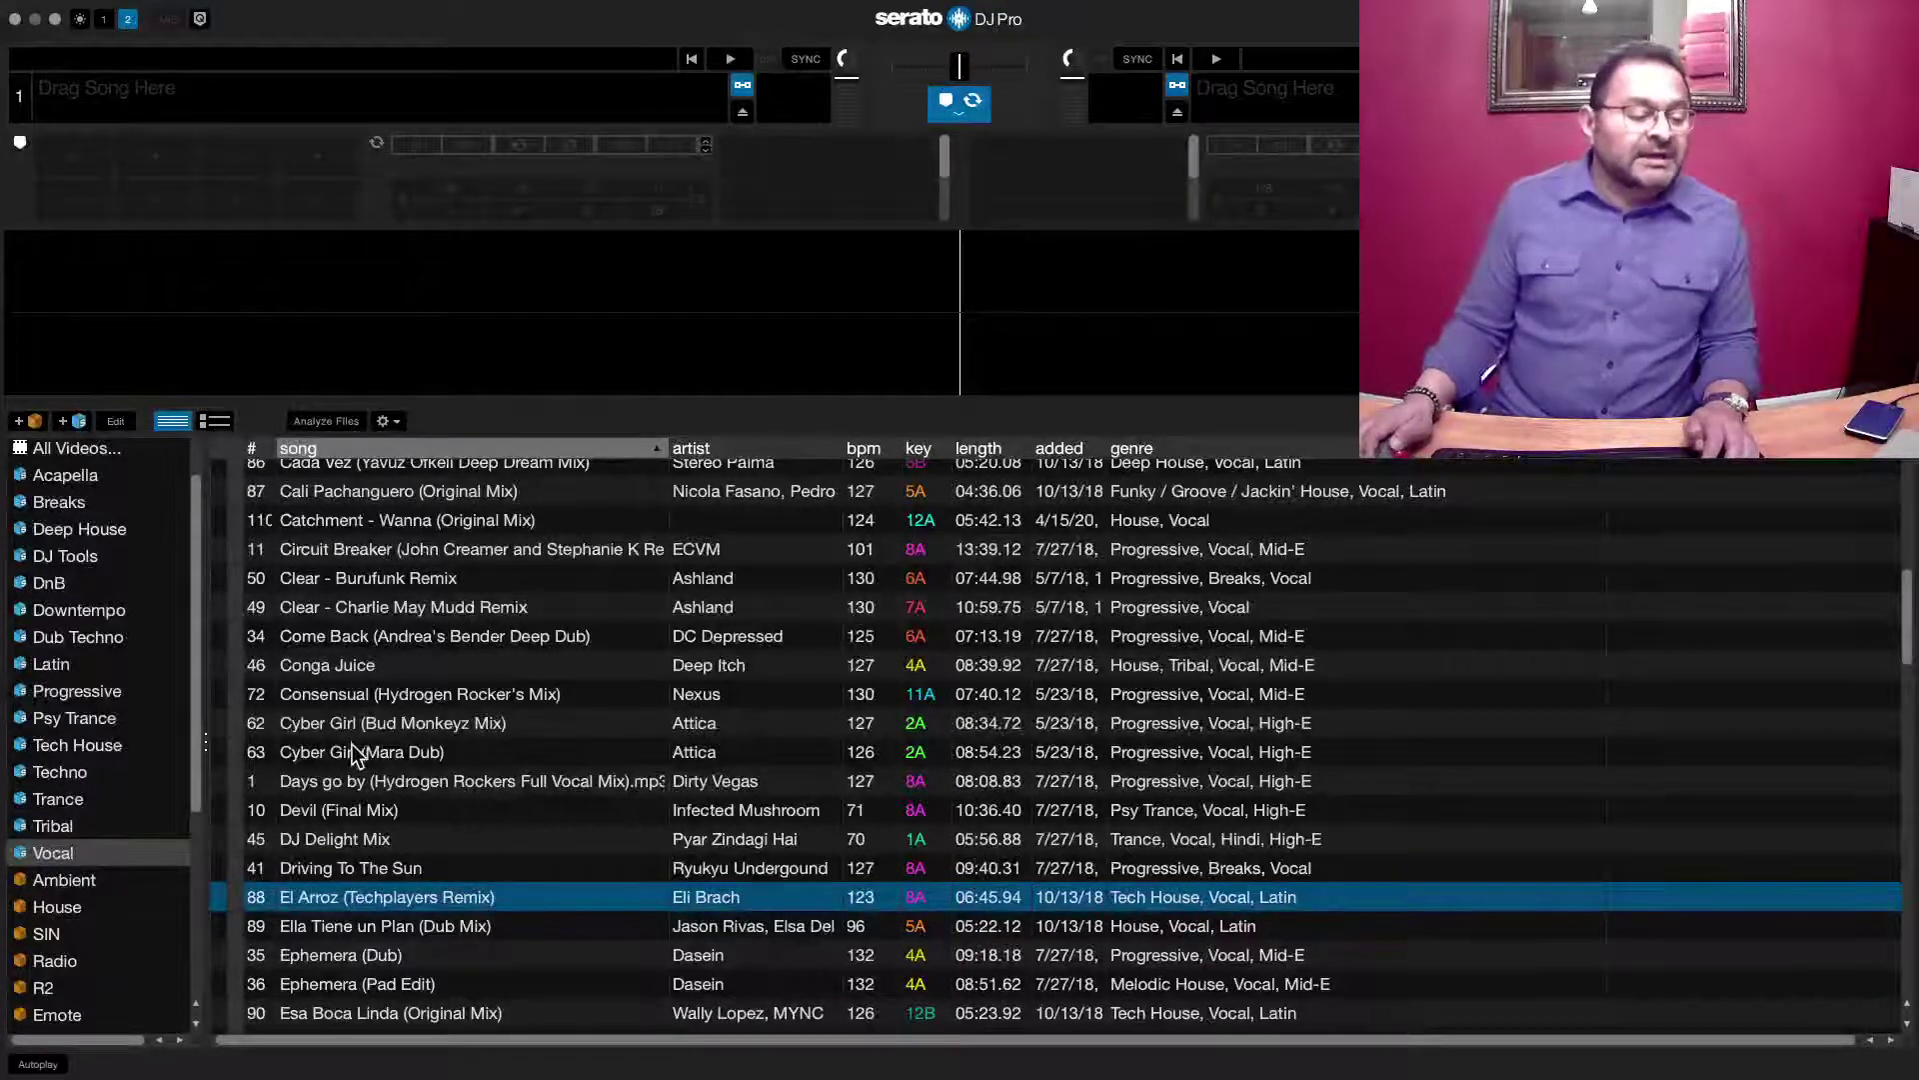
Show the Progressive smart crate, briefly opening and closing its rule editor.
click(153, 691)
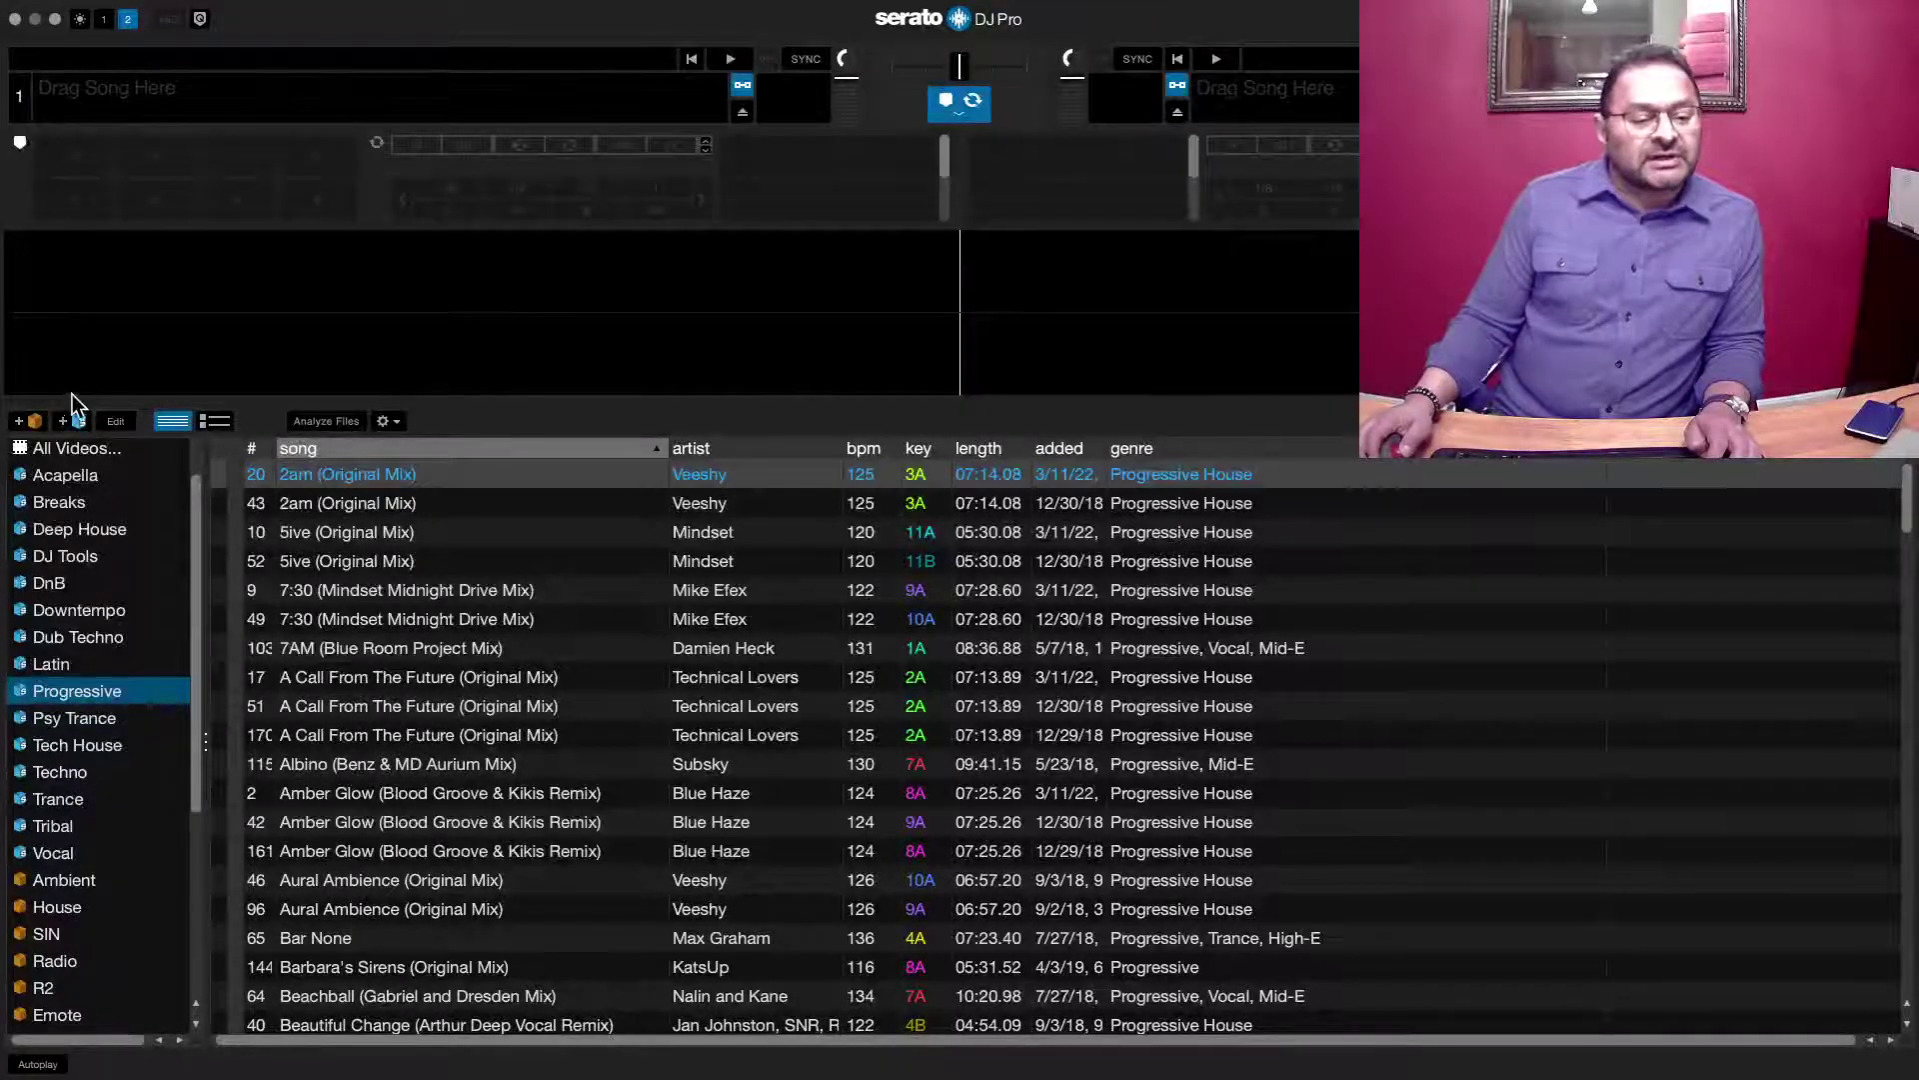
click(116, 422)
click(118, 428)
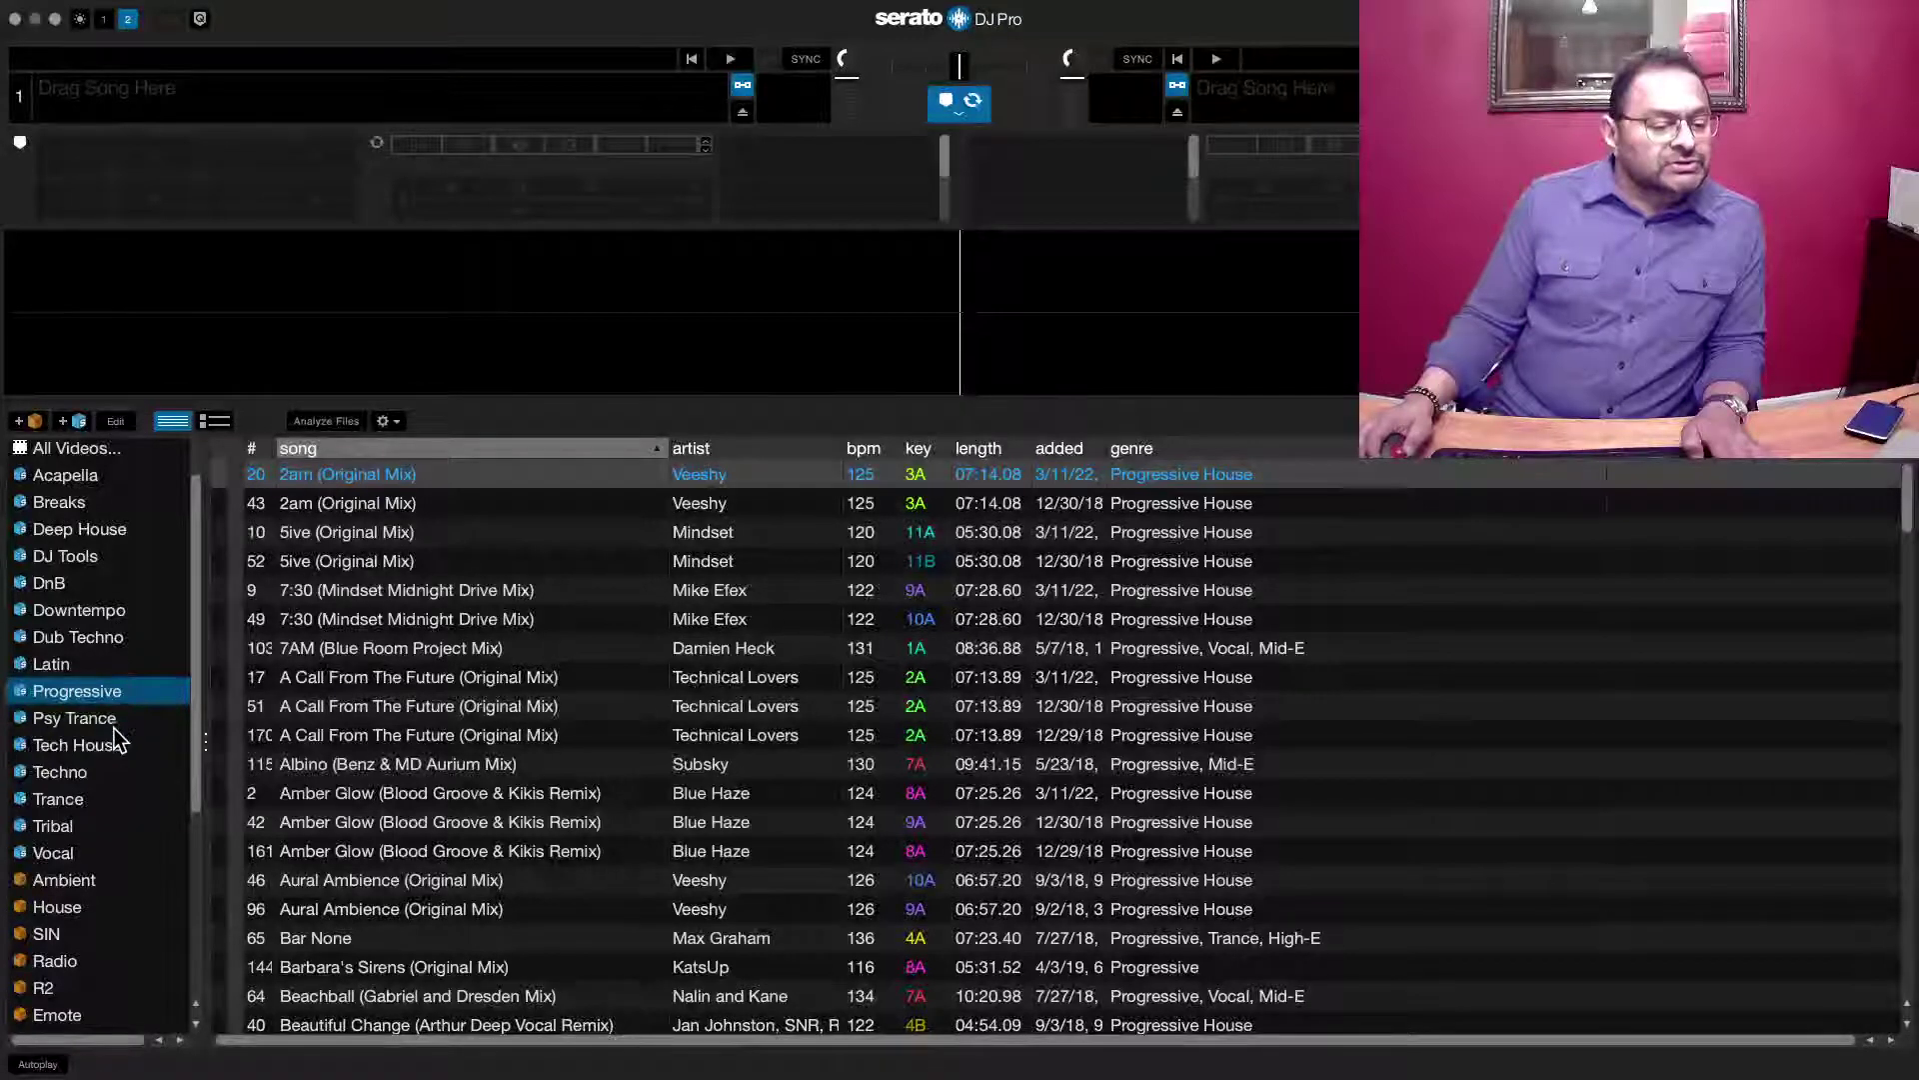
Review the Techno crate's rules excluding Dub techno and Dubtechno, closing without saving.
click(114, 773)
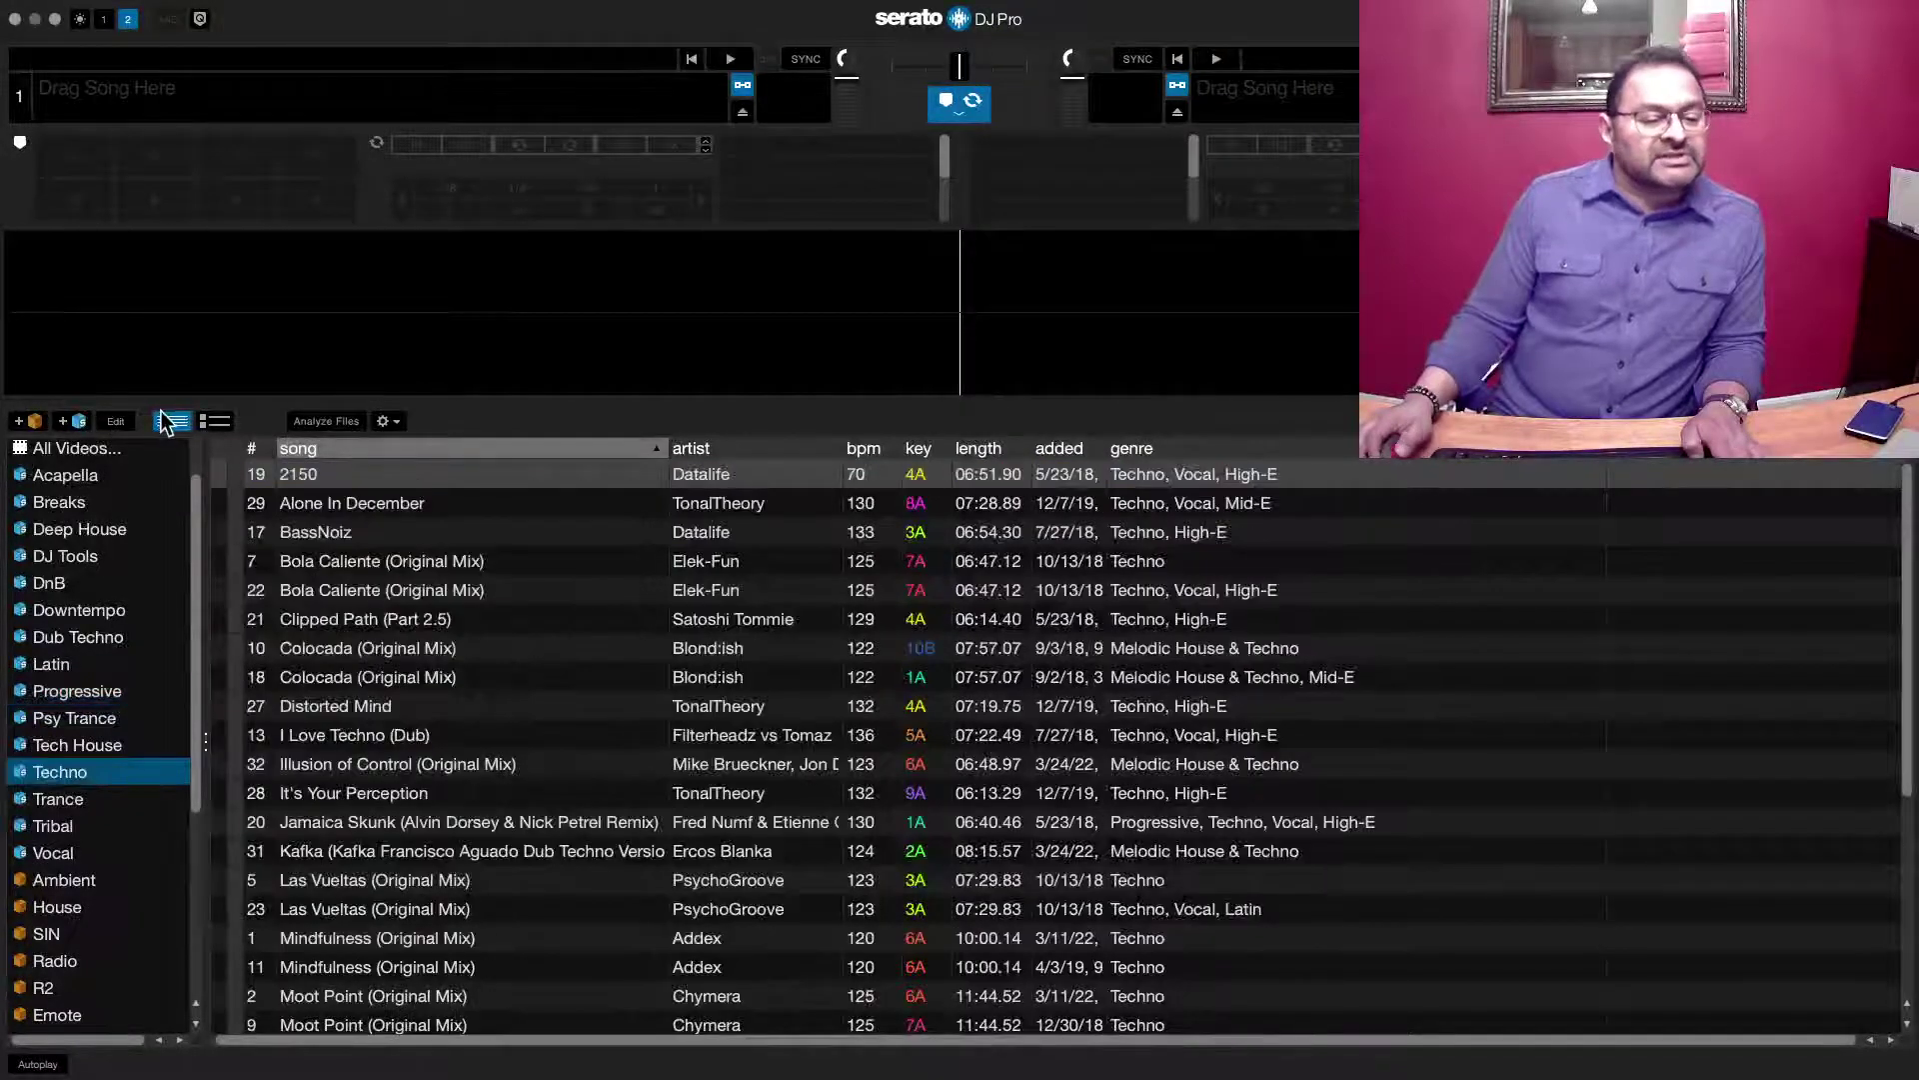
click(116, 424)
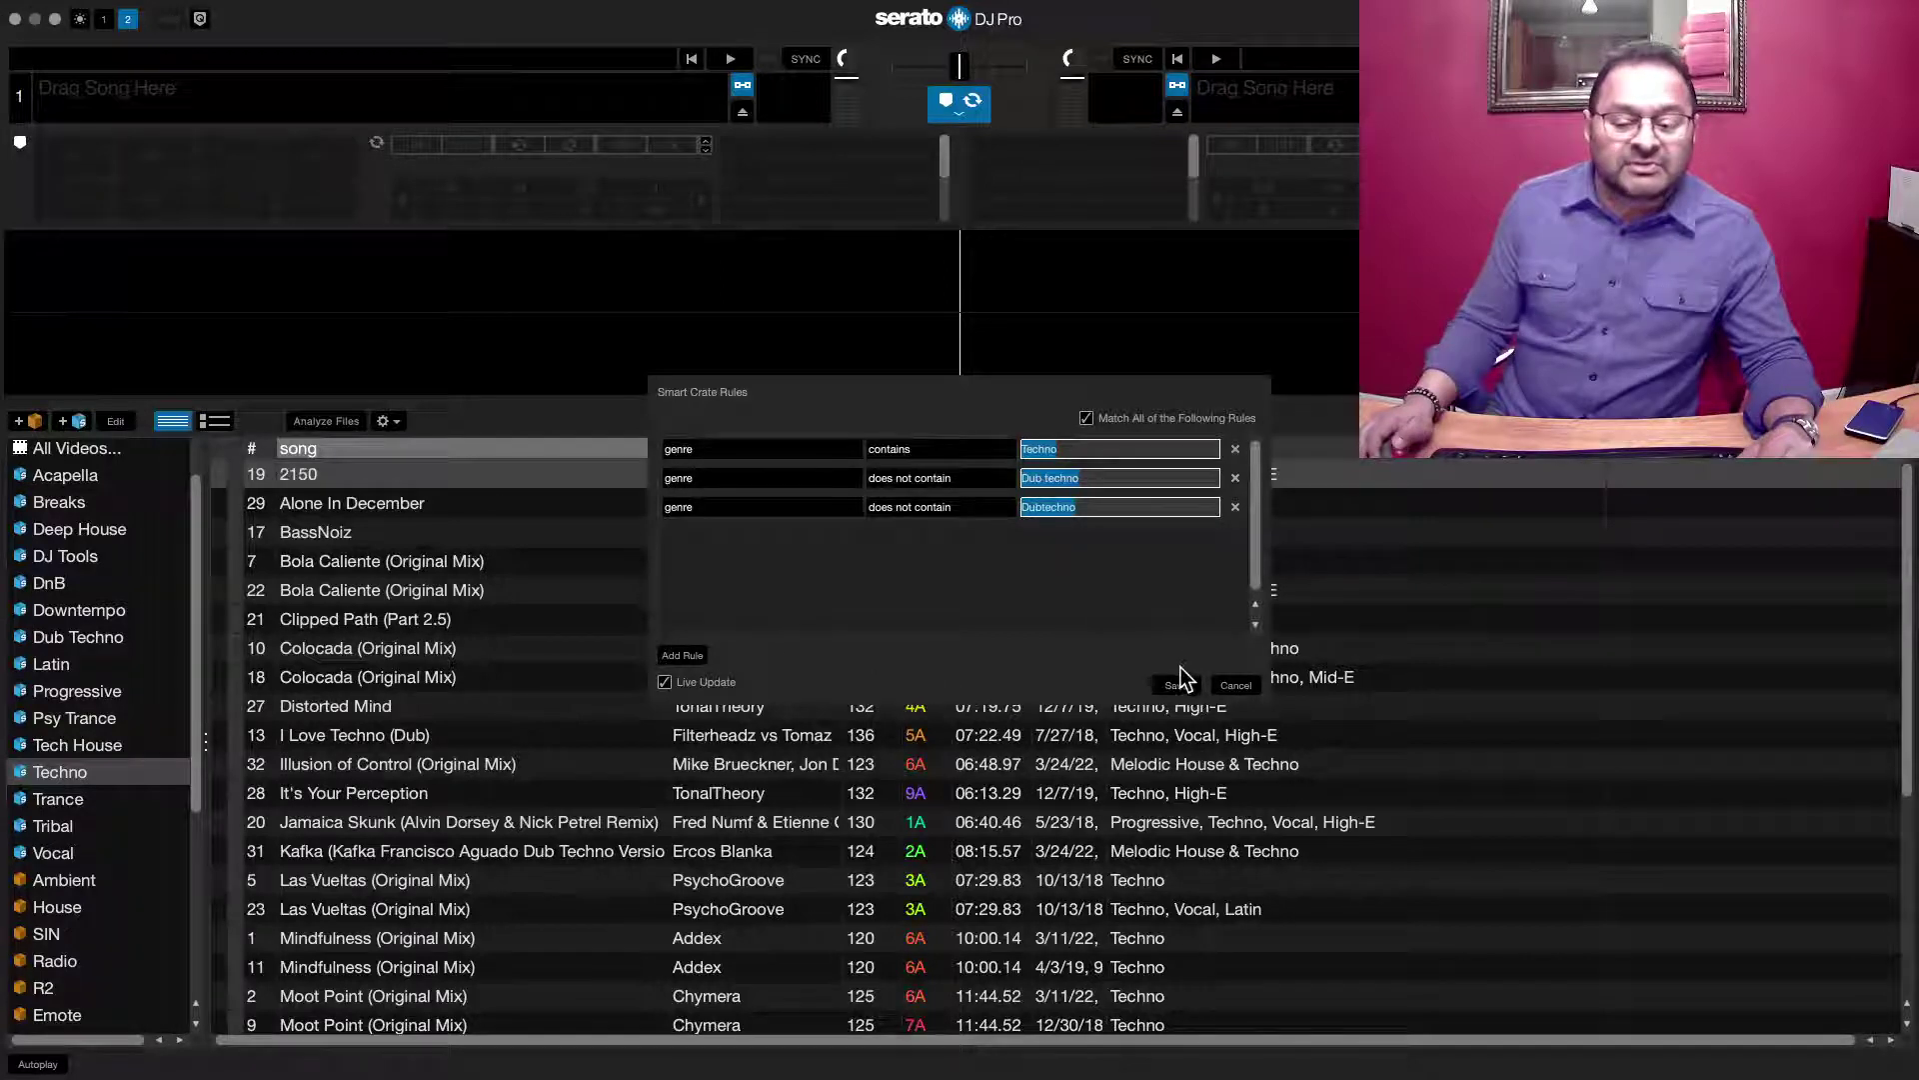
click(1247, 689)
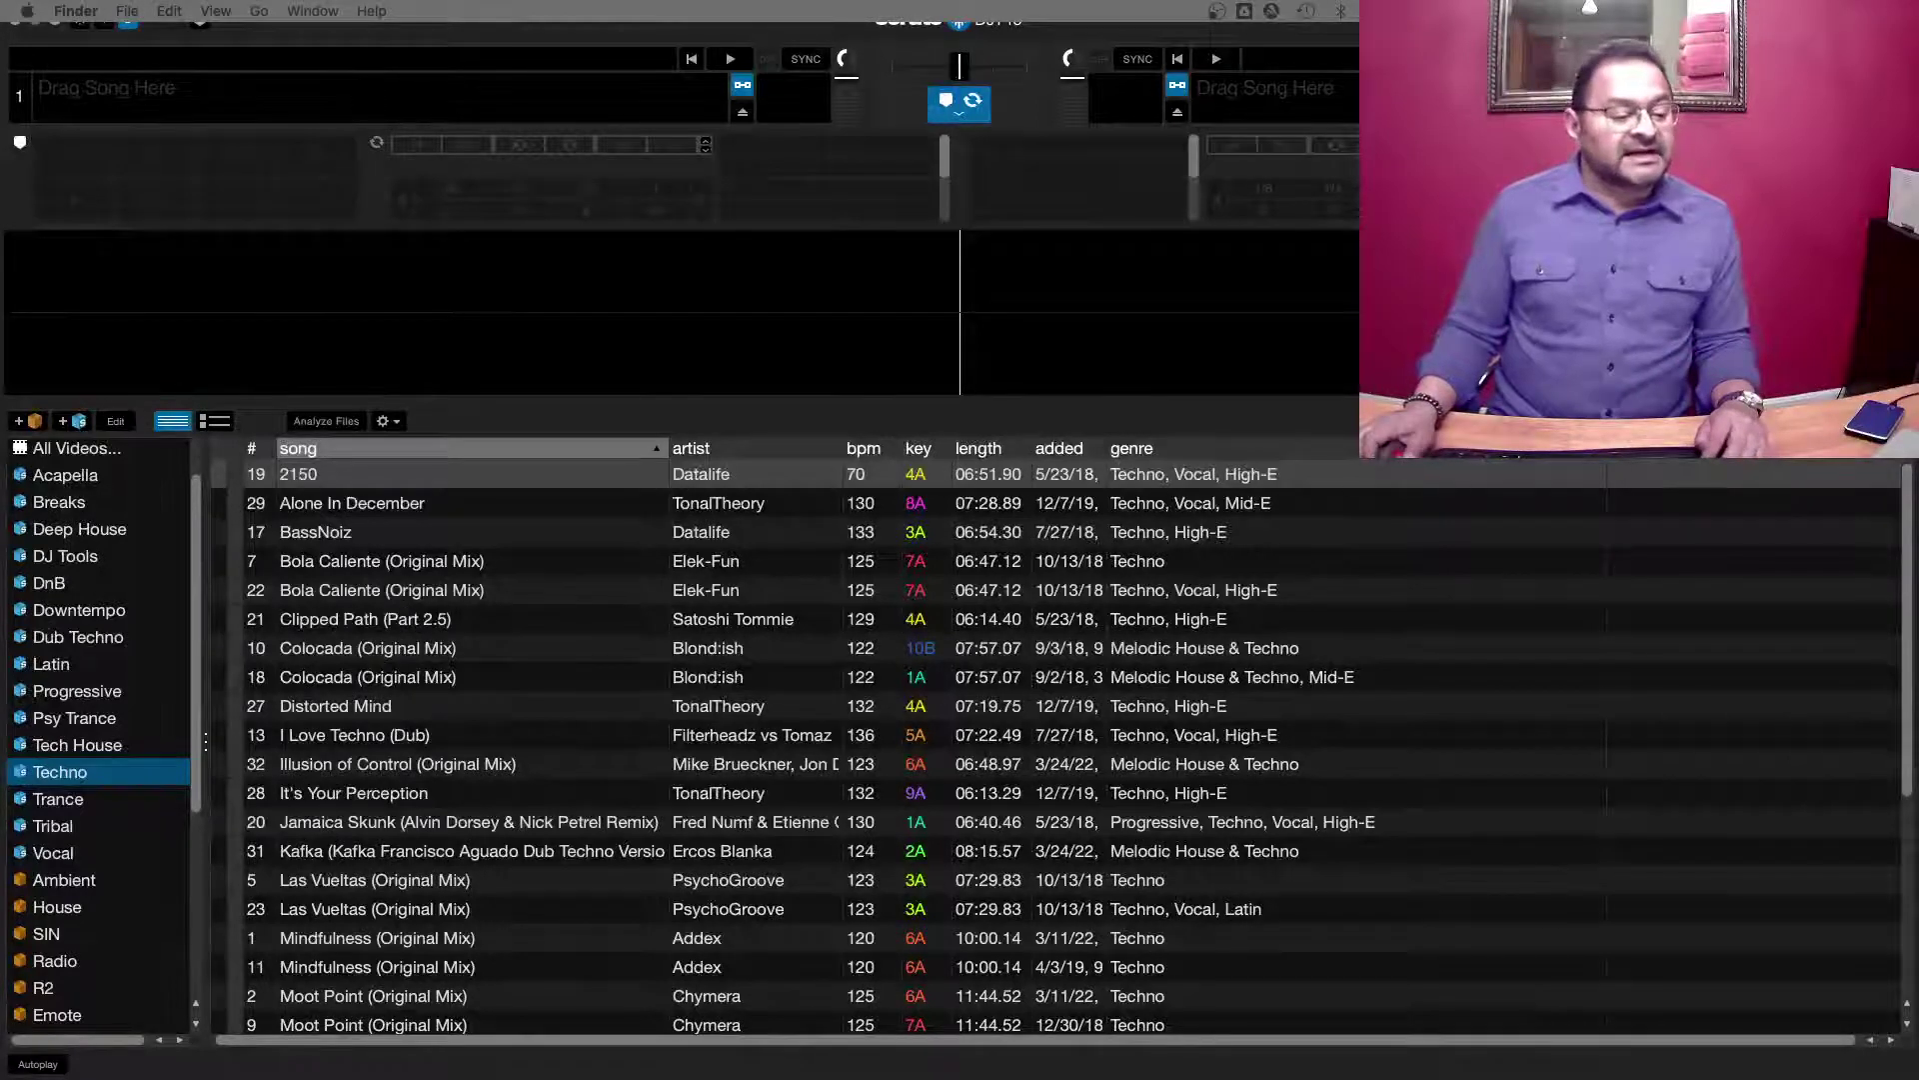
Open the _Serato_ folder in Music and enlarge the Finder window to show all items and columns.
click(30, 270)
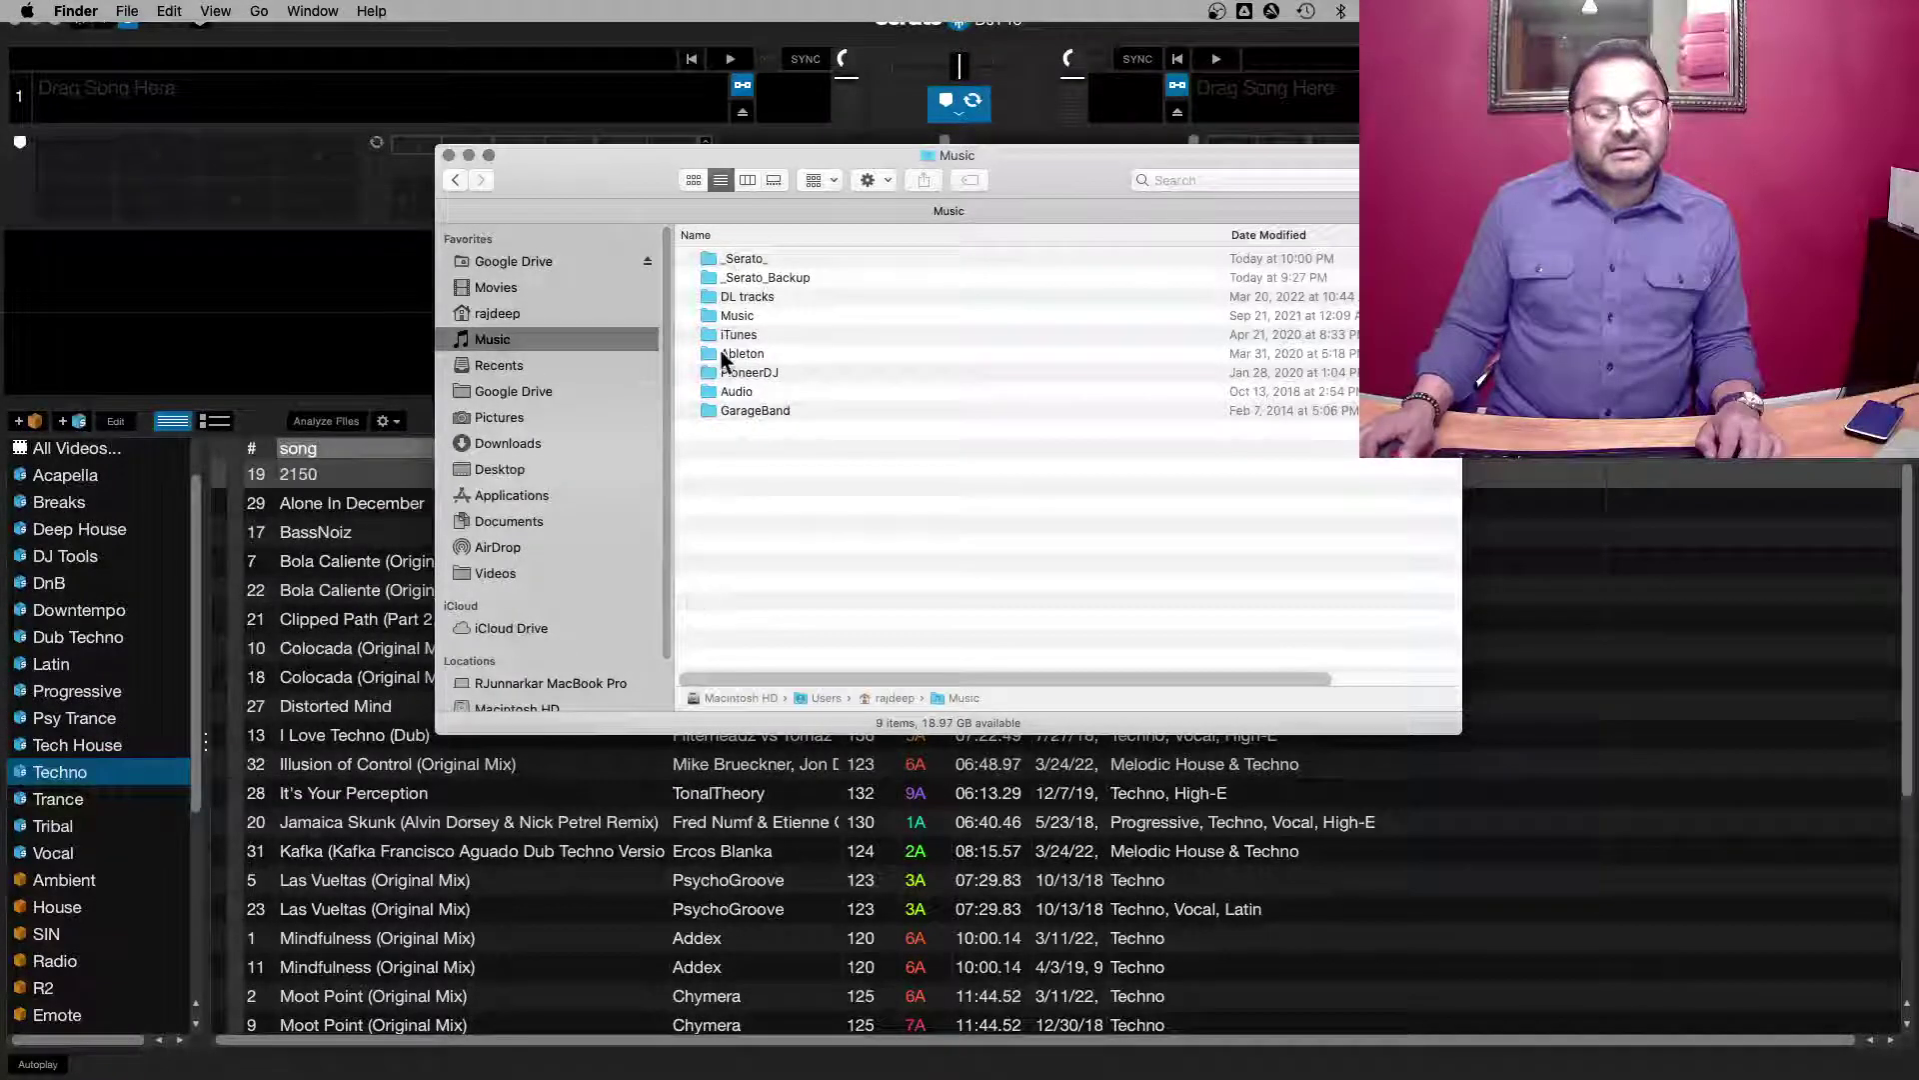
click(724, 264)
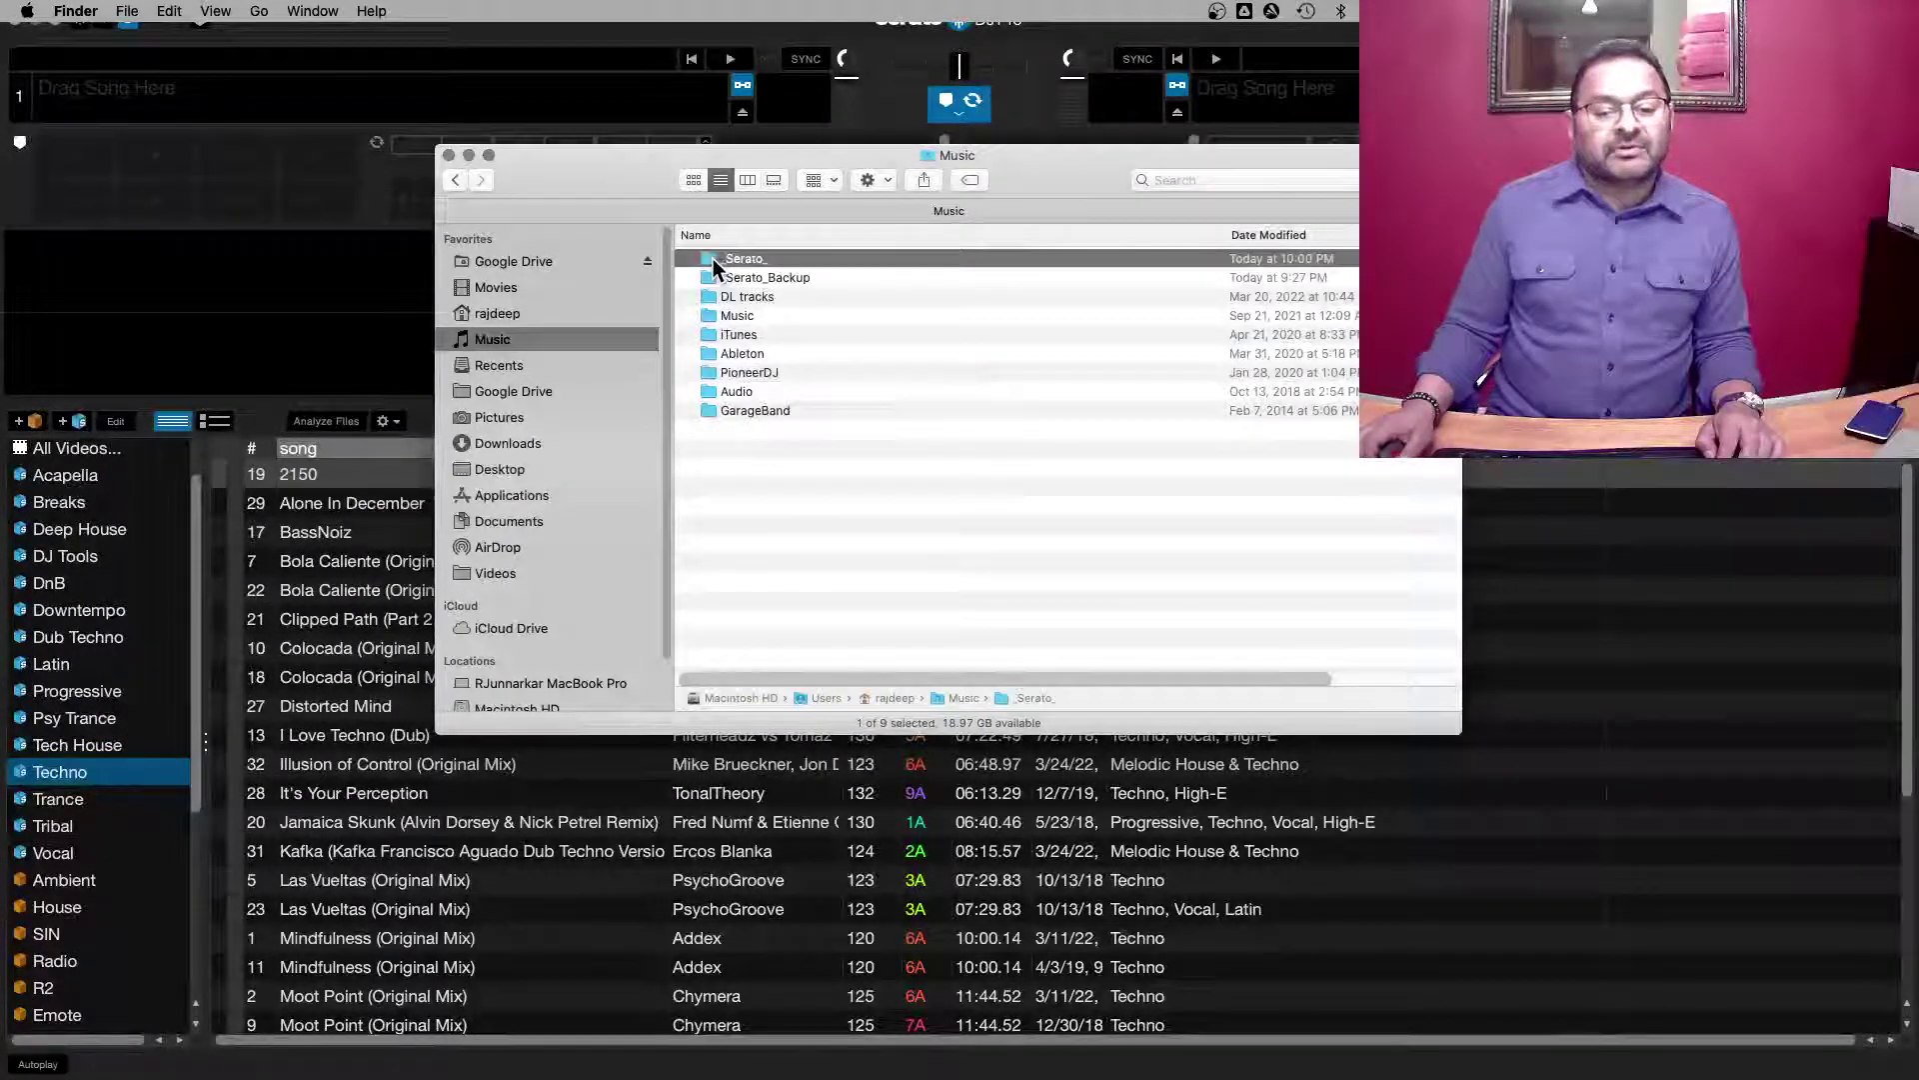
double_click(712, 260)
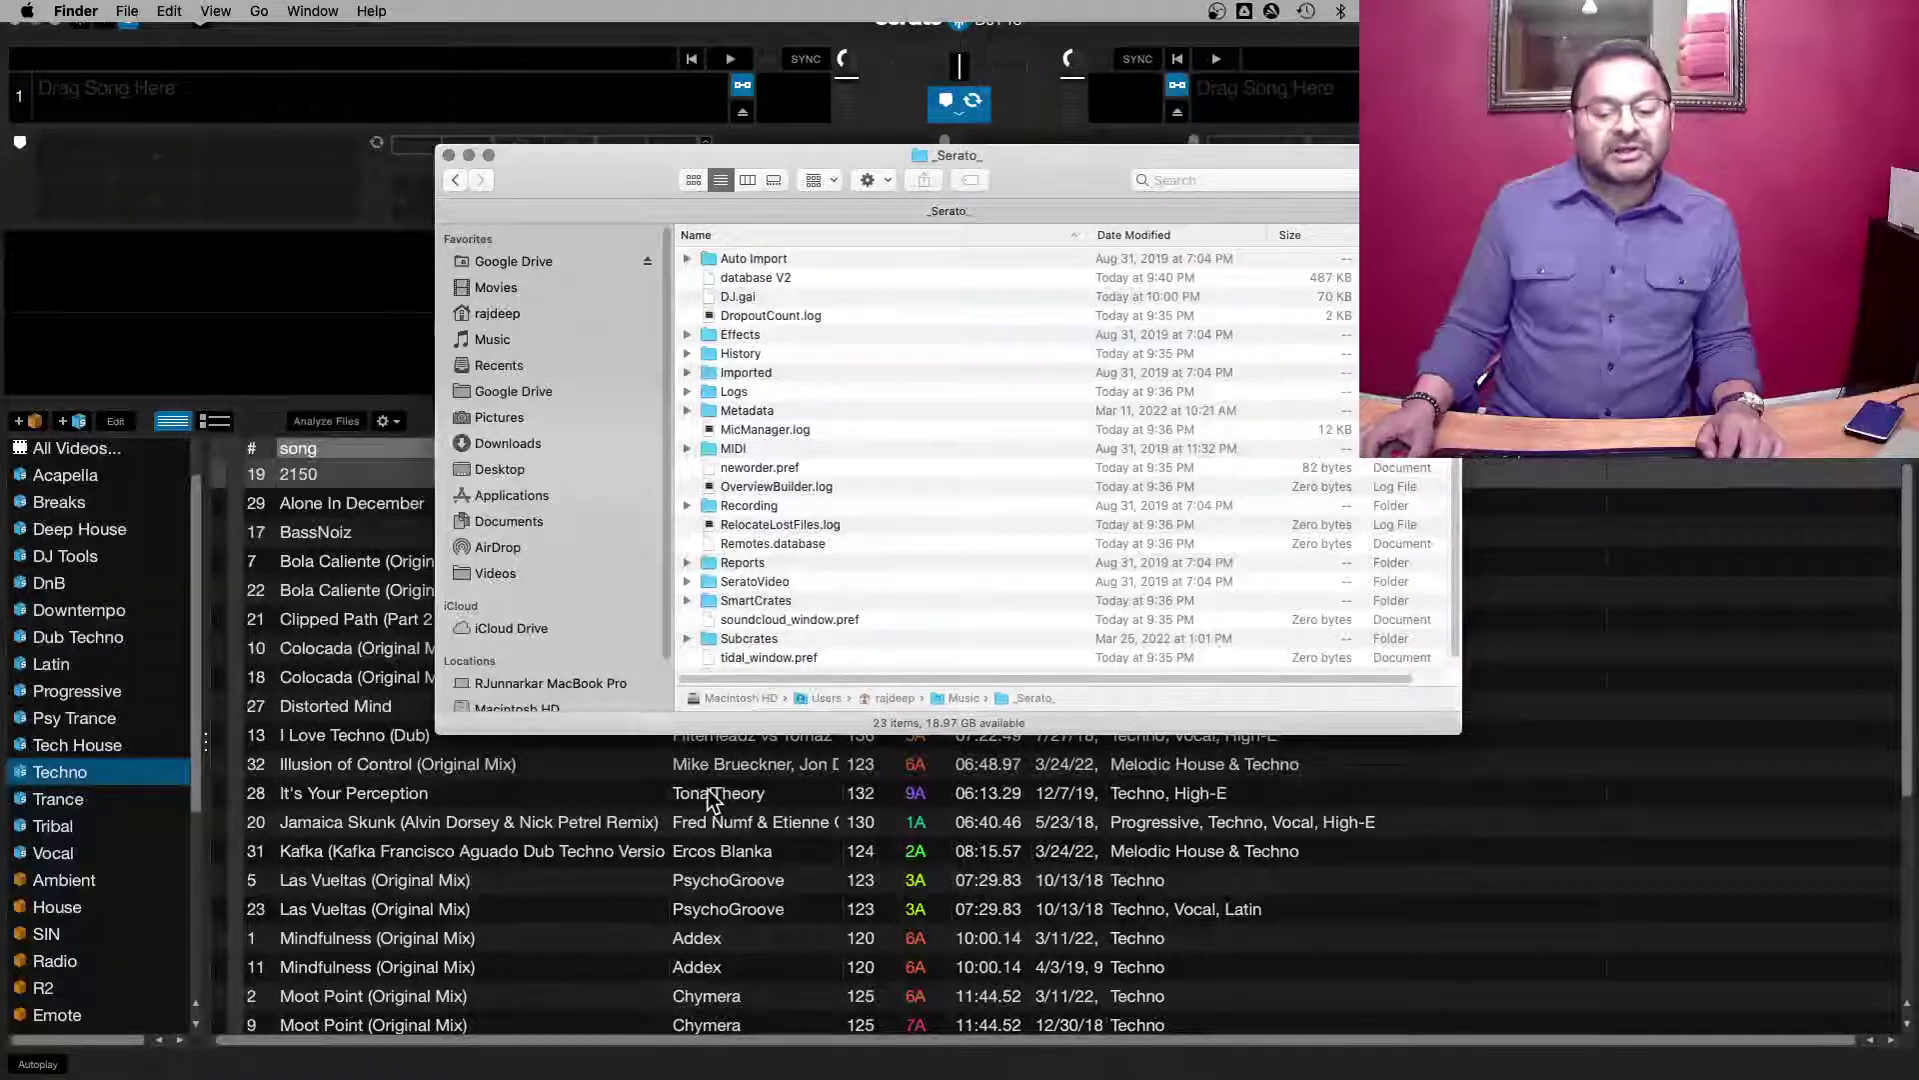
drag(713, 735, 713, 893)
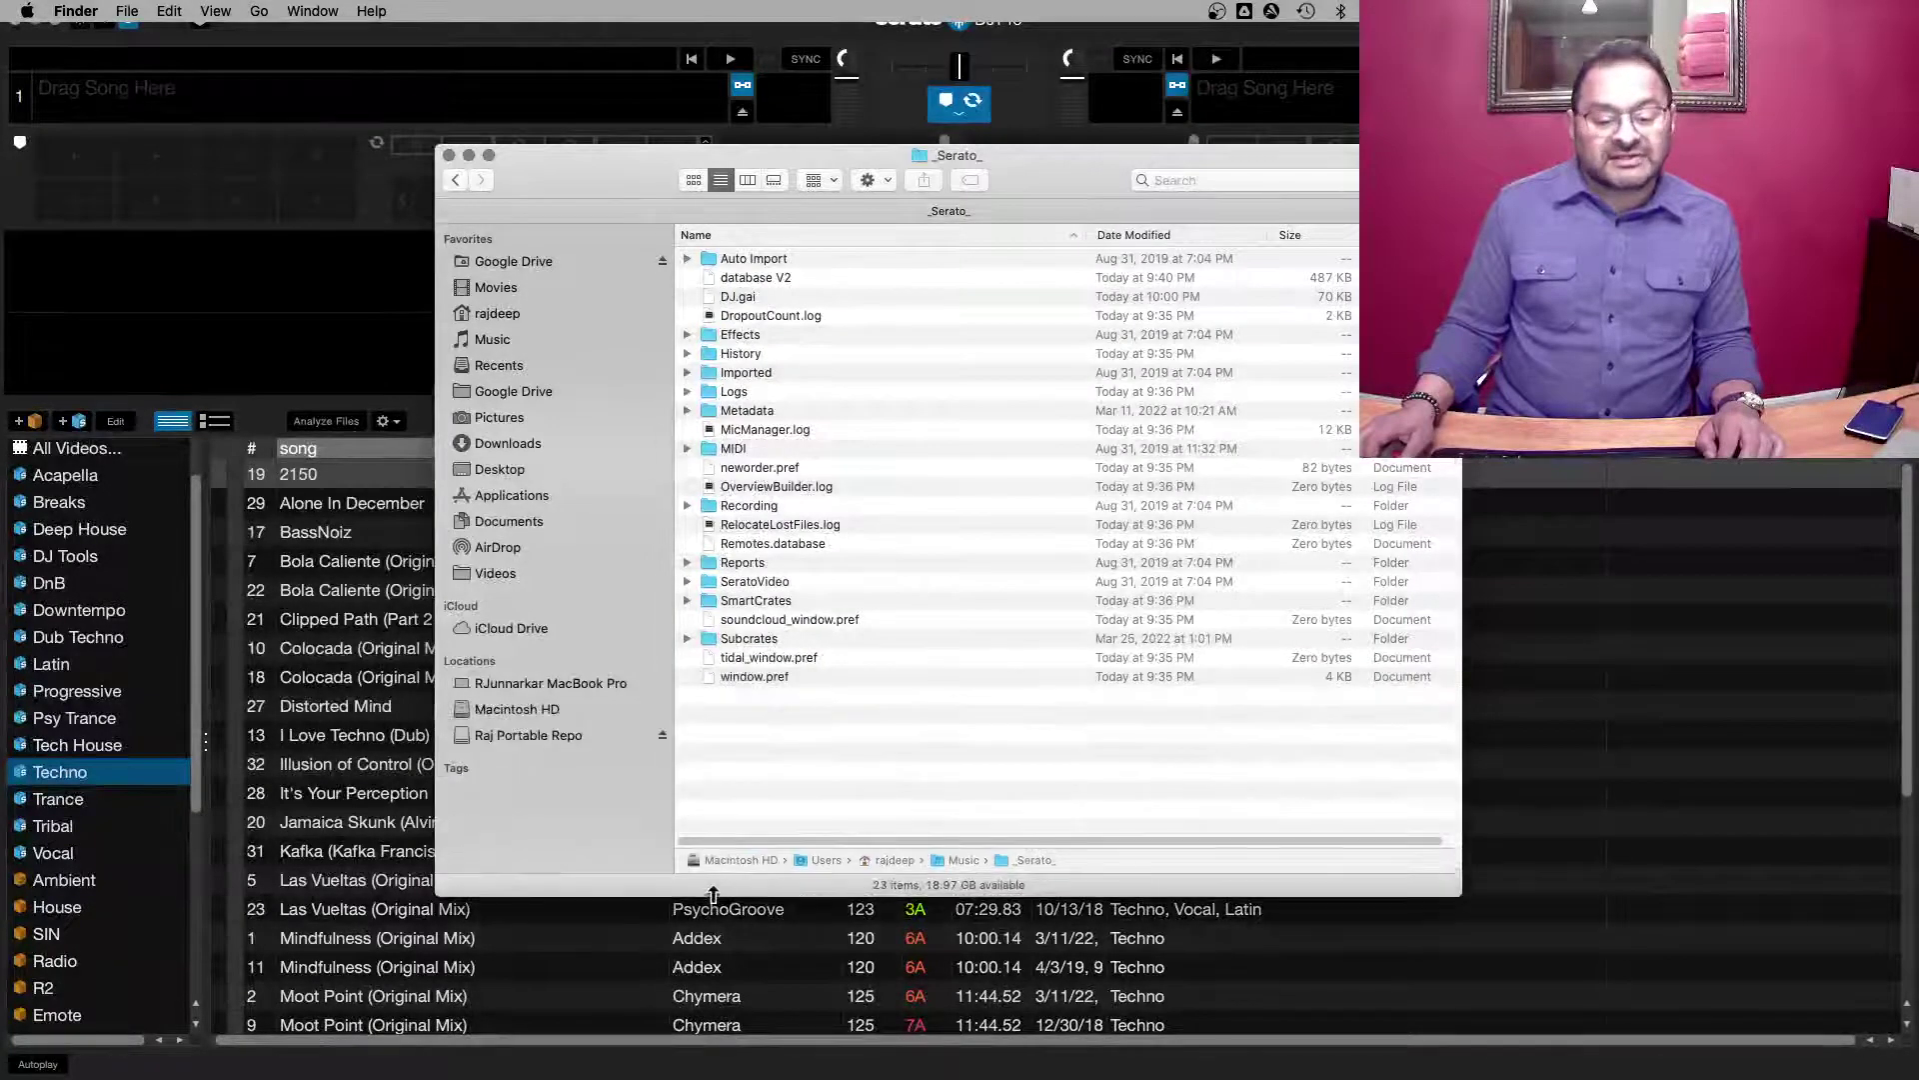
drag(1459, 894, 1694, 879)
On the portable drive, expand _Serato_ > SmartCrates to see its .scrate files, then return to Music.
click(580, 735)
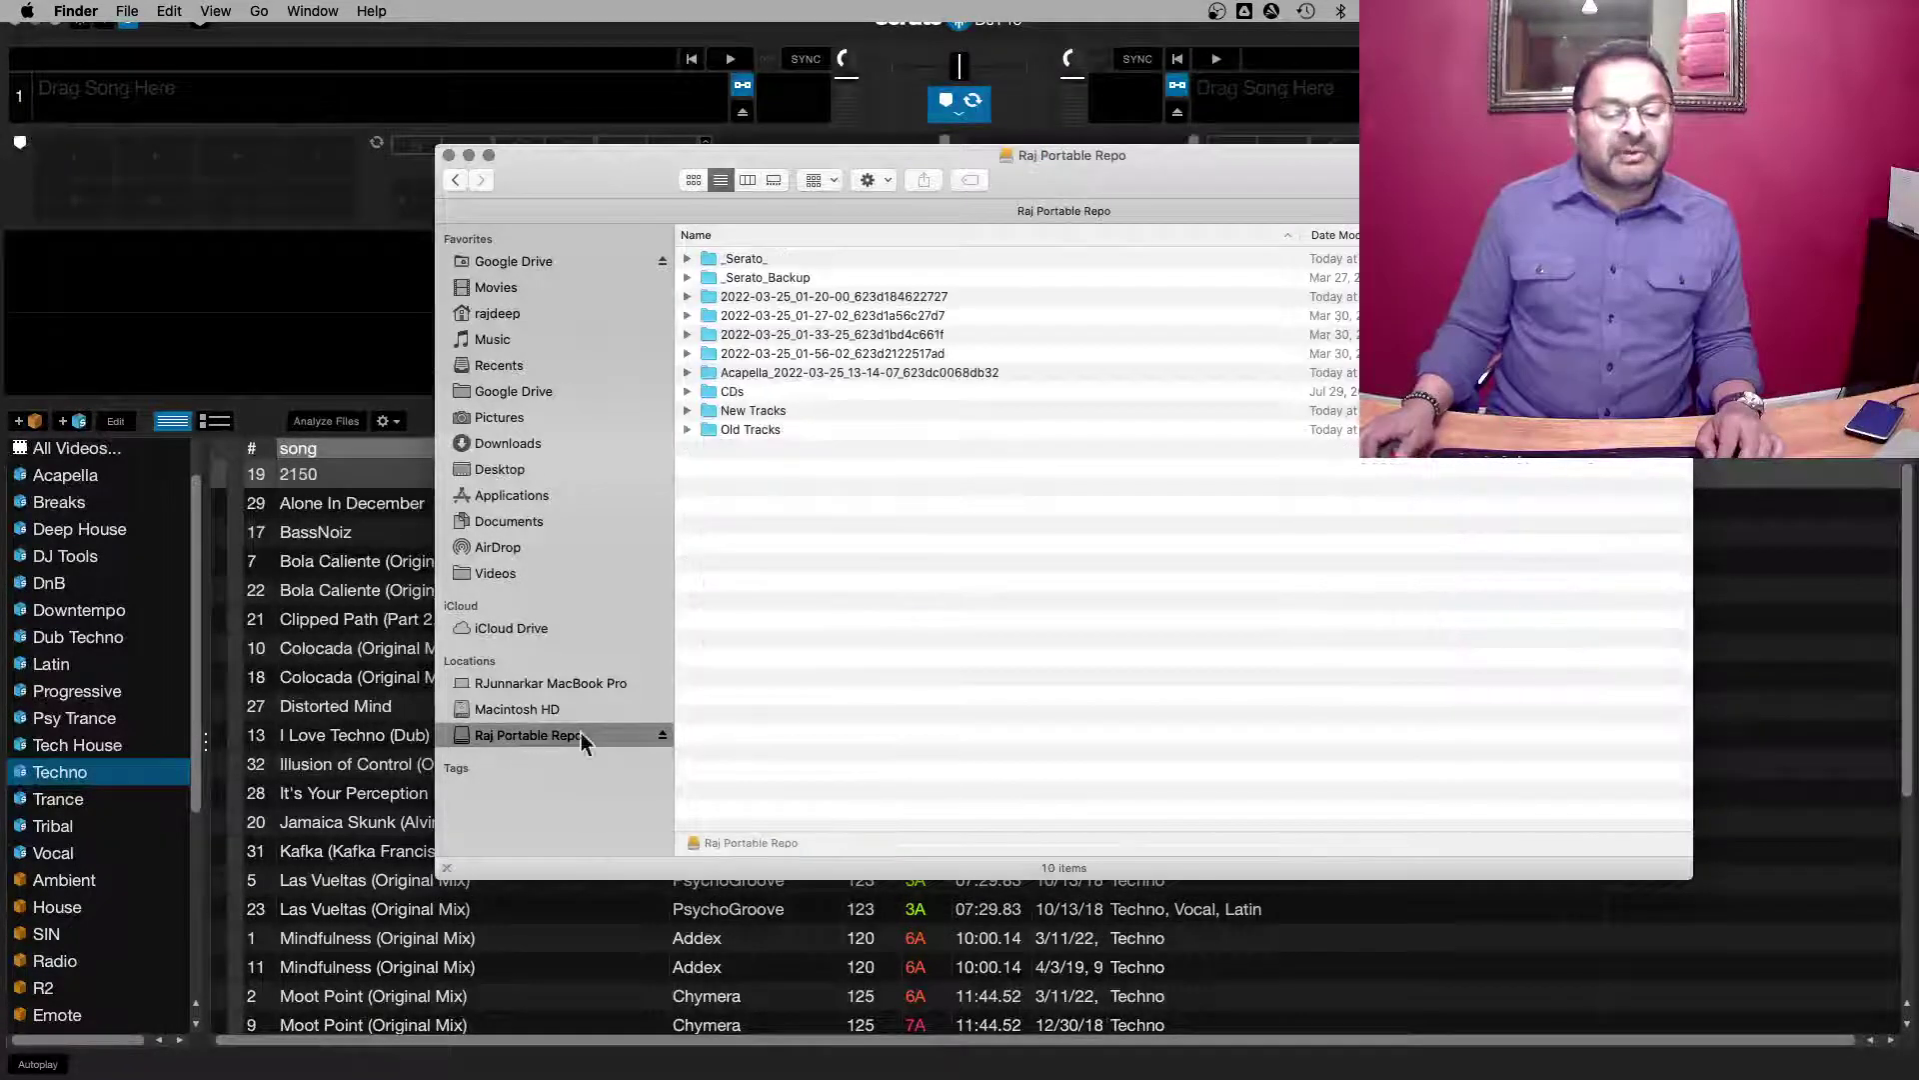
click(688, 259)
click(730, 261)
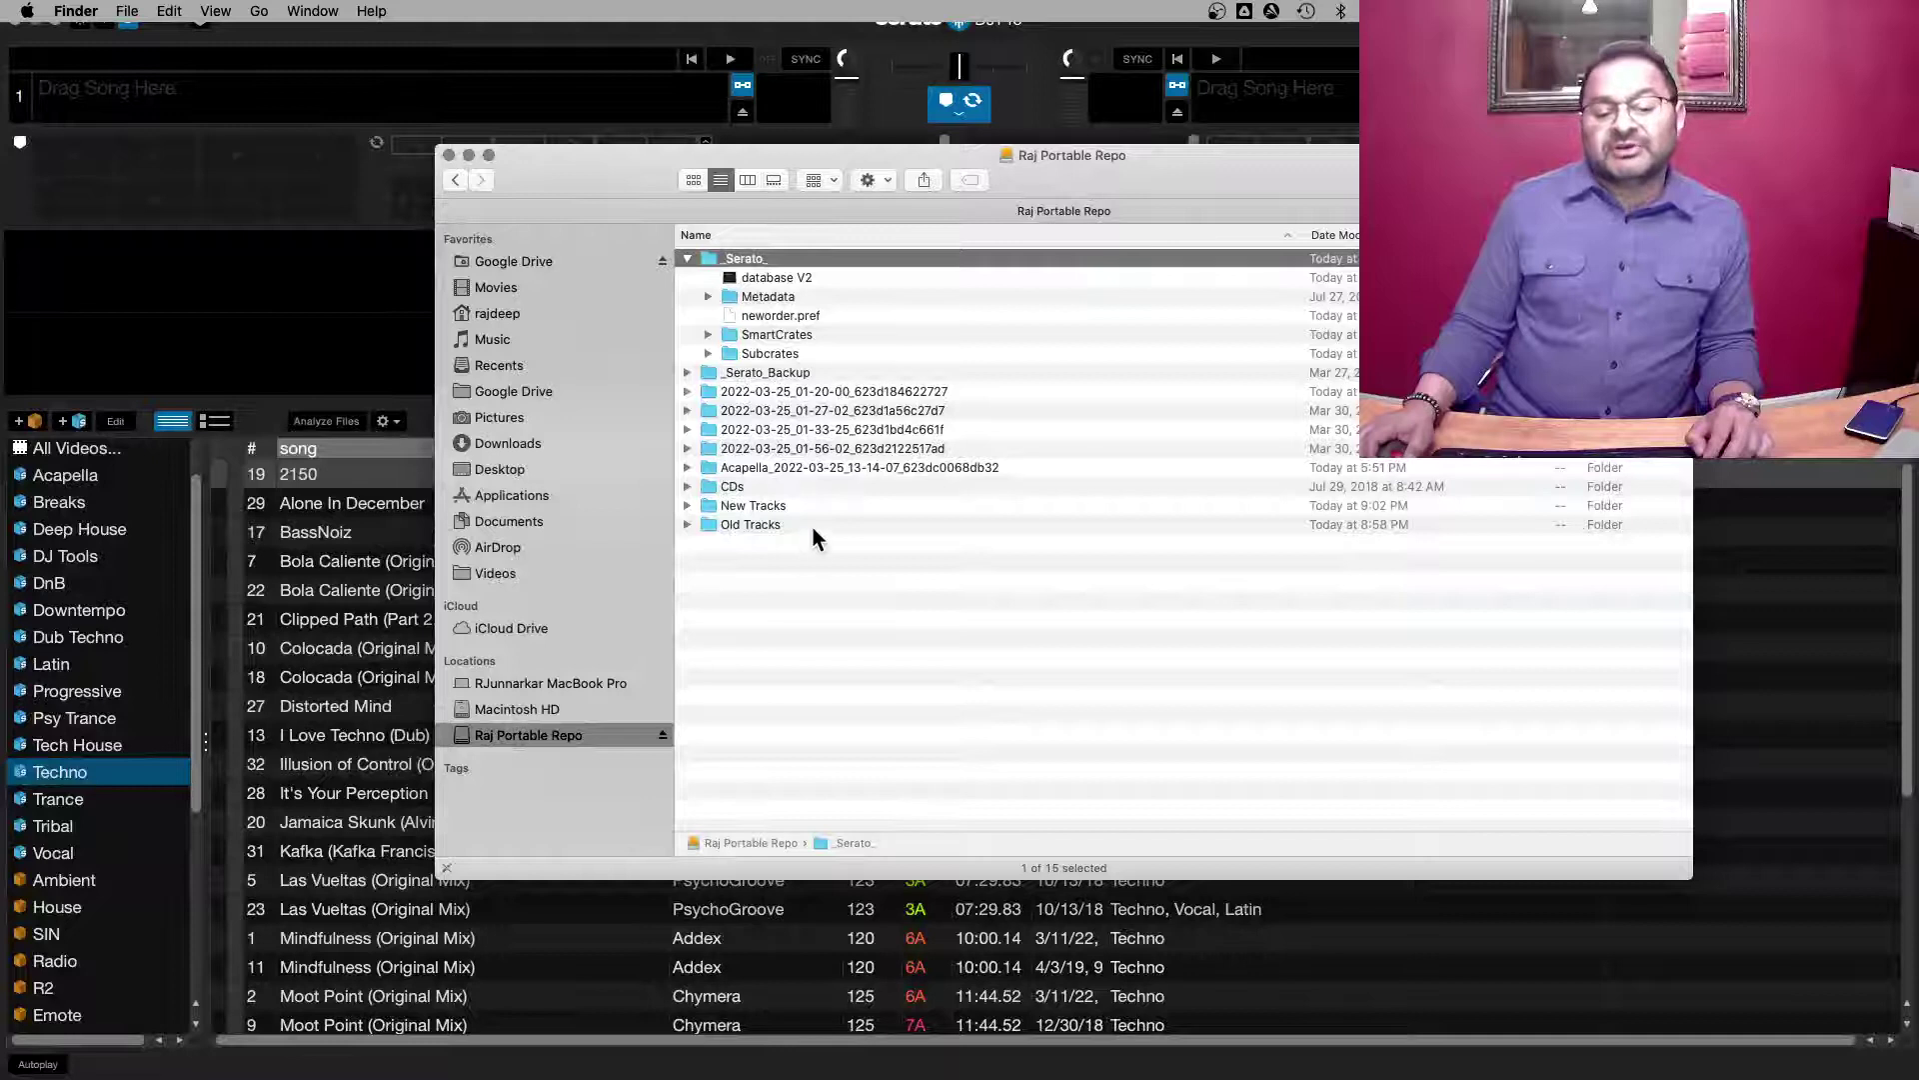
click(794, 340)
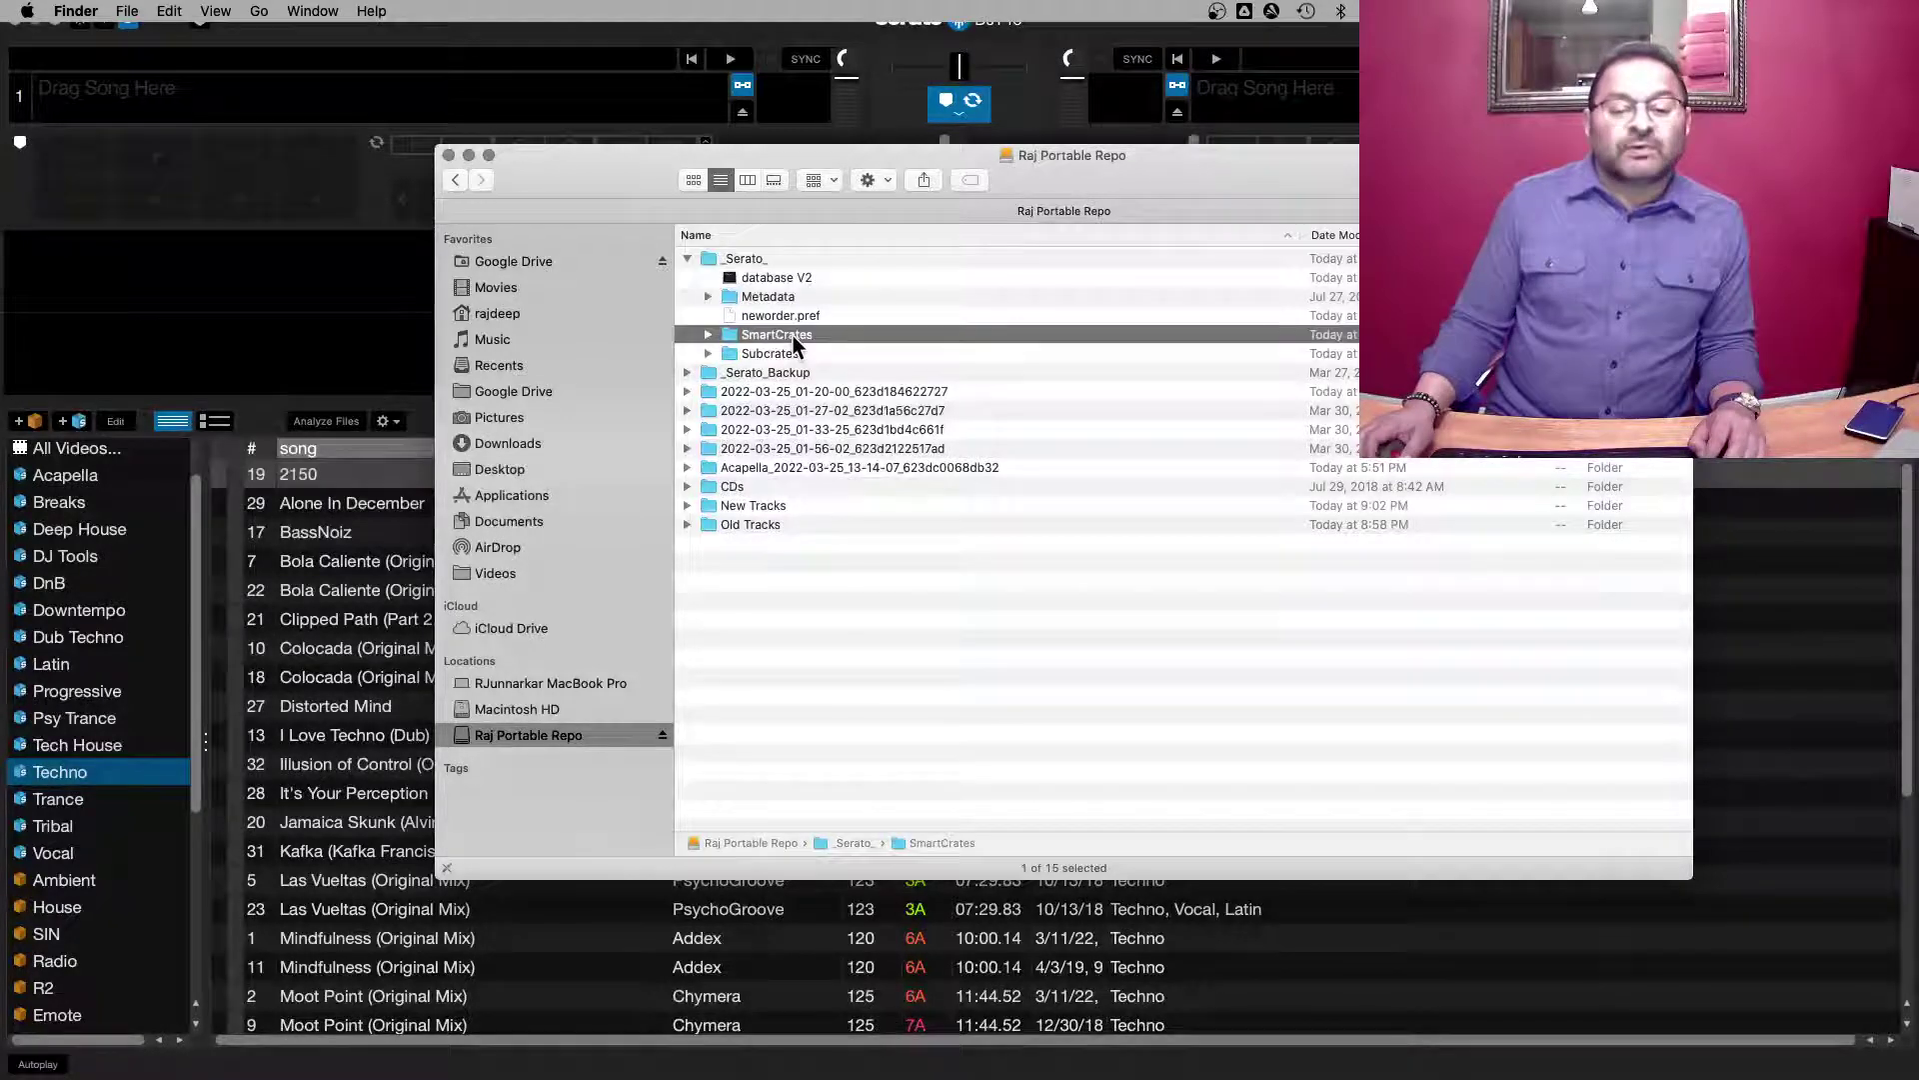
click(707, 336)
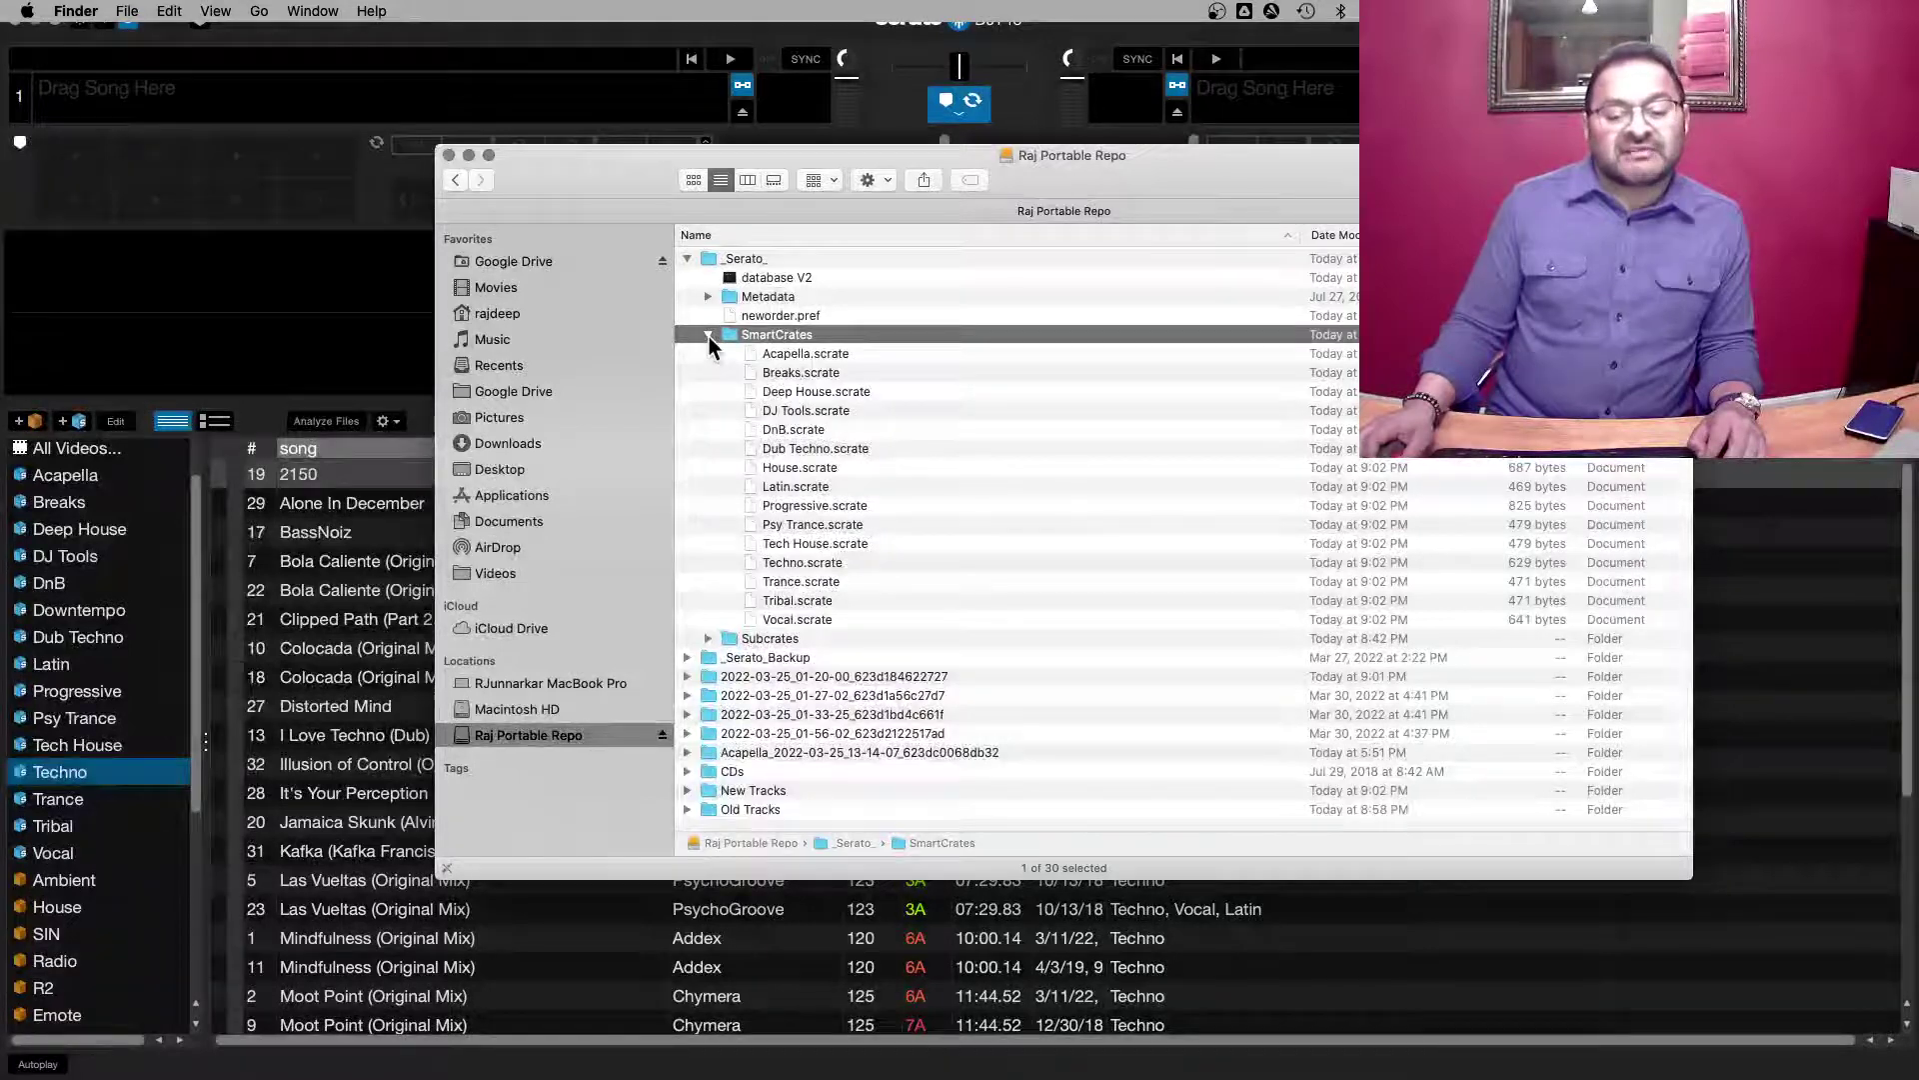
click(708, 337)
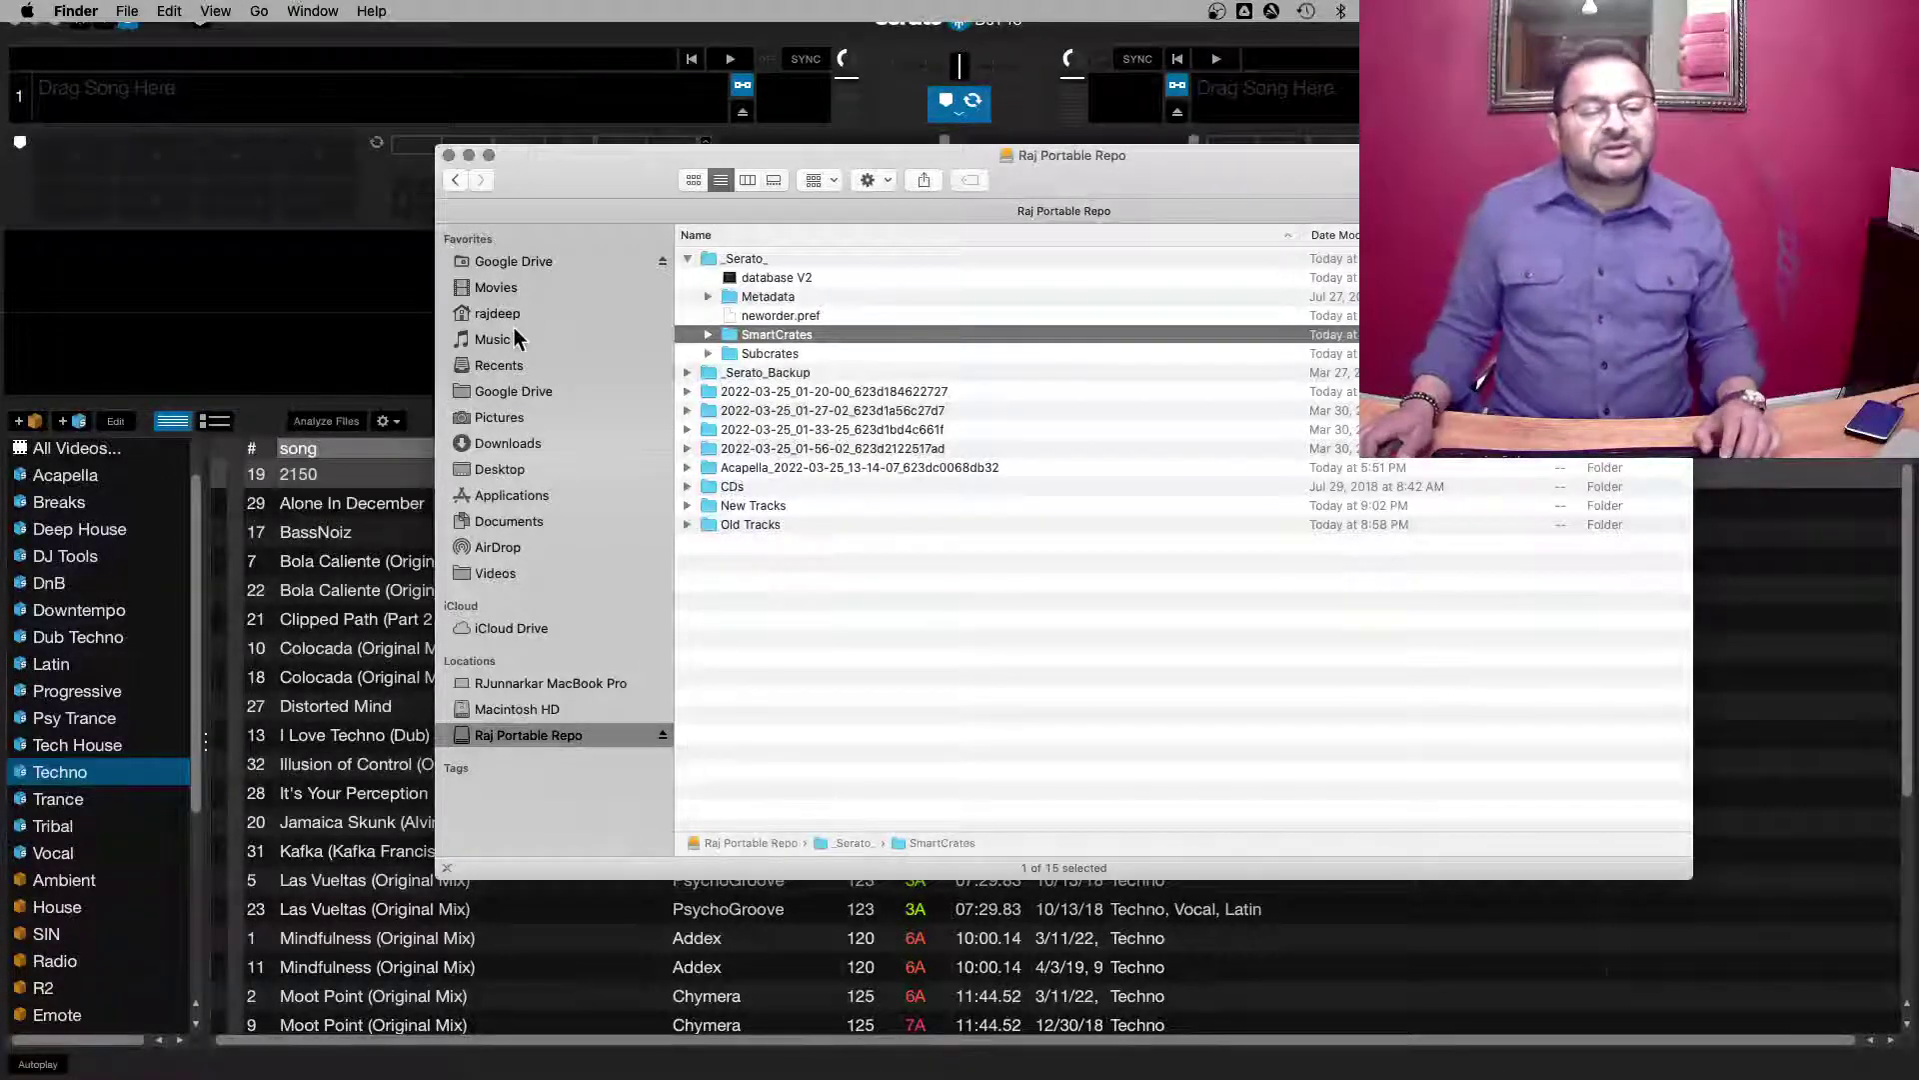
click(548, 345)
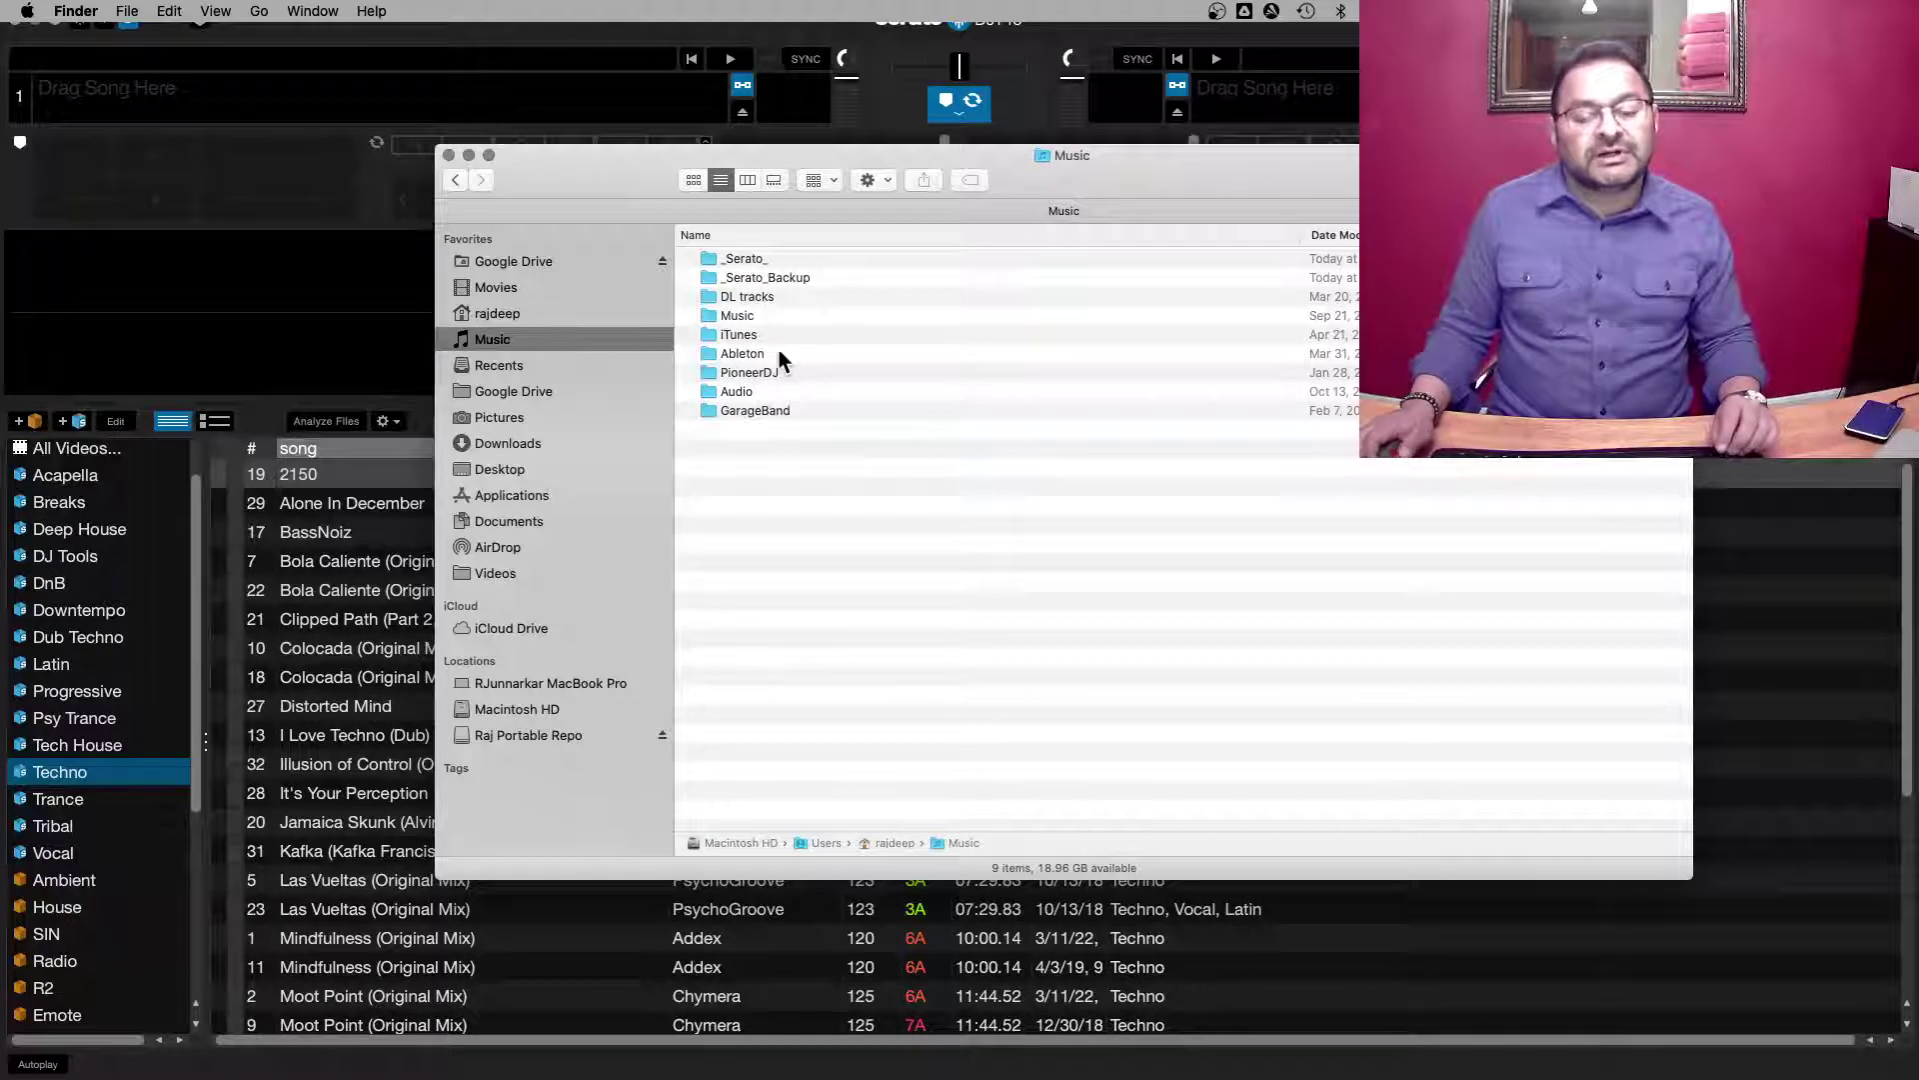
Open Music's _Serato_ folder, expand SmartCrates to view its .scrate files, then close Finder.
double_click(716, 259)
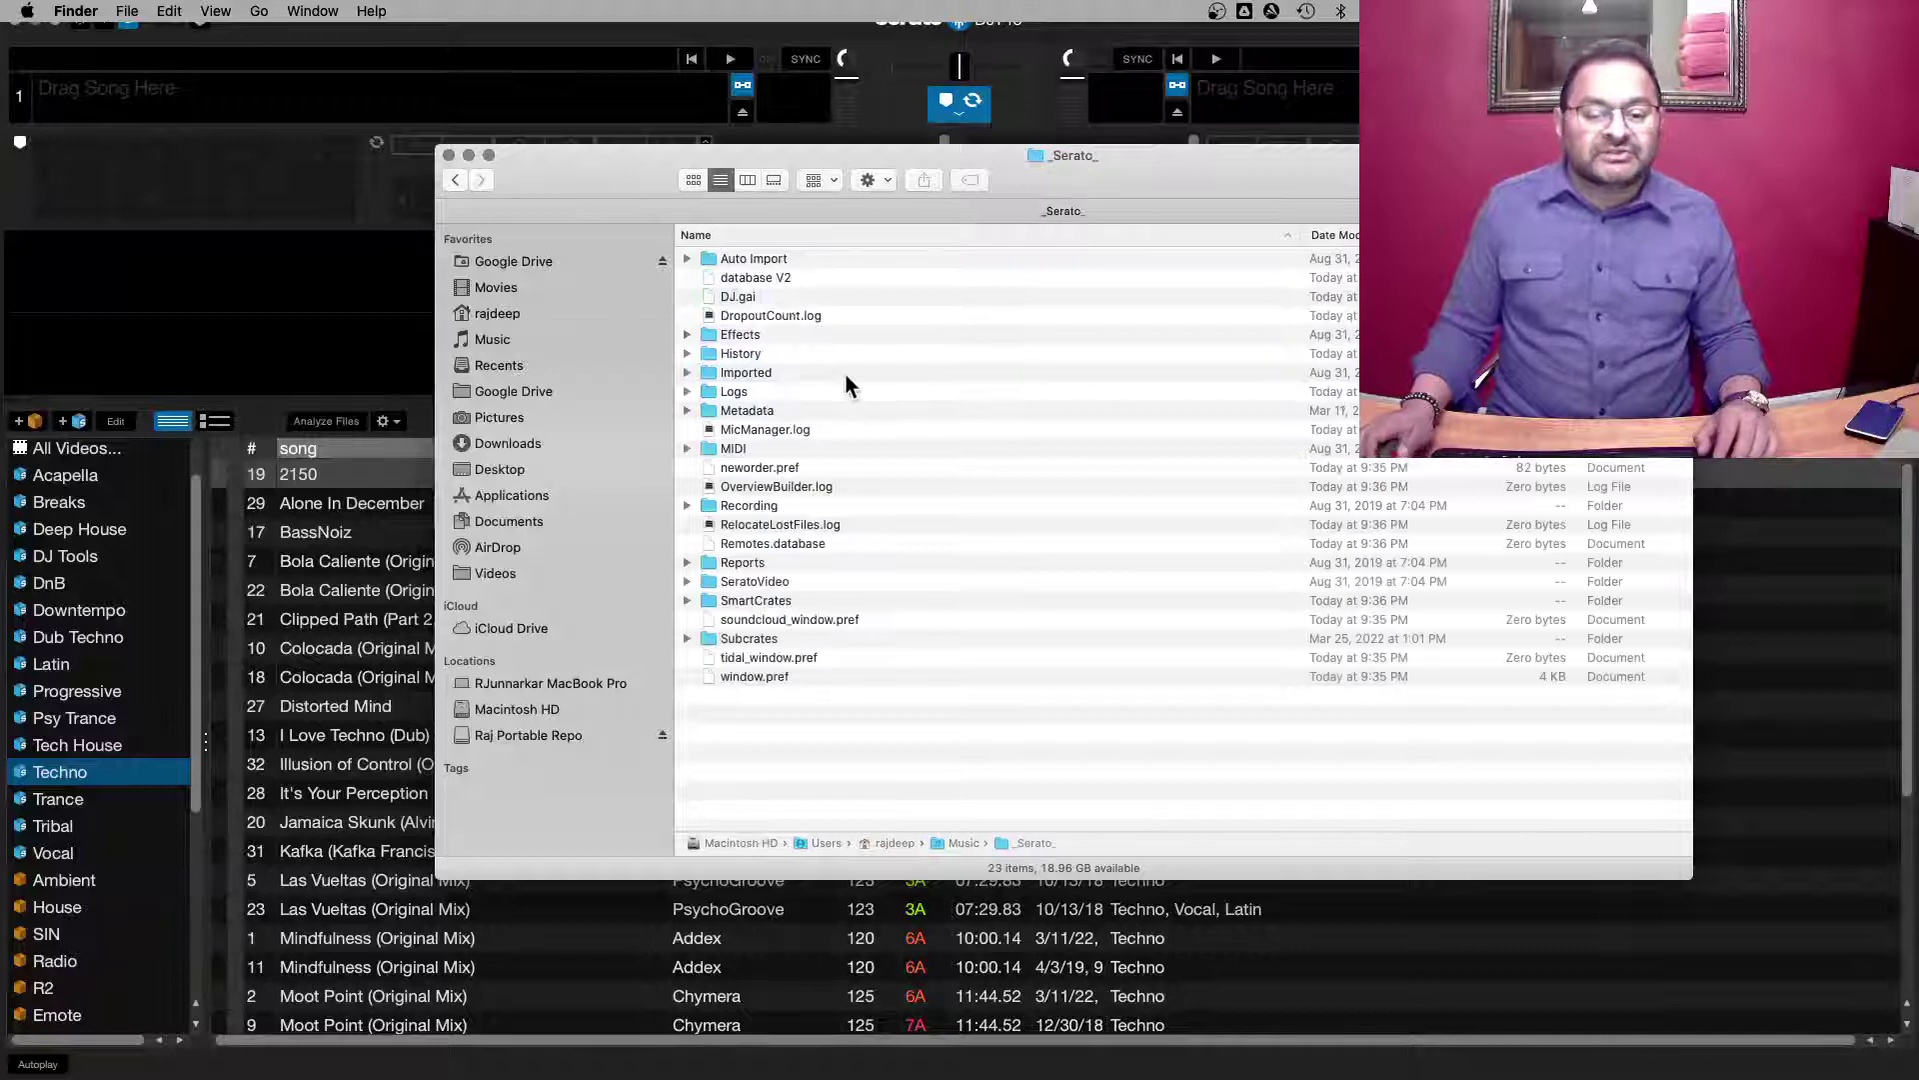
click(690, 605)
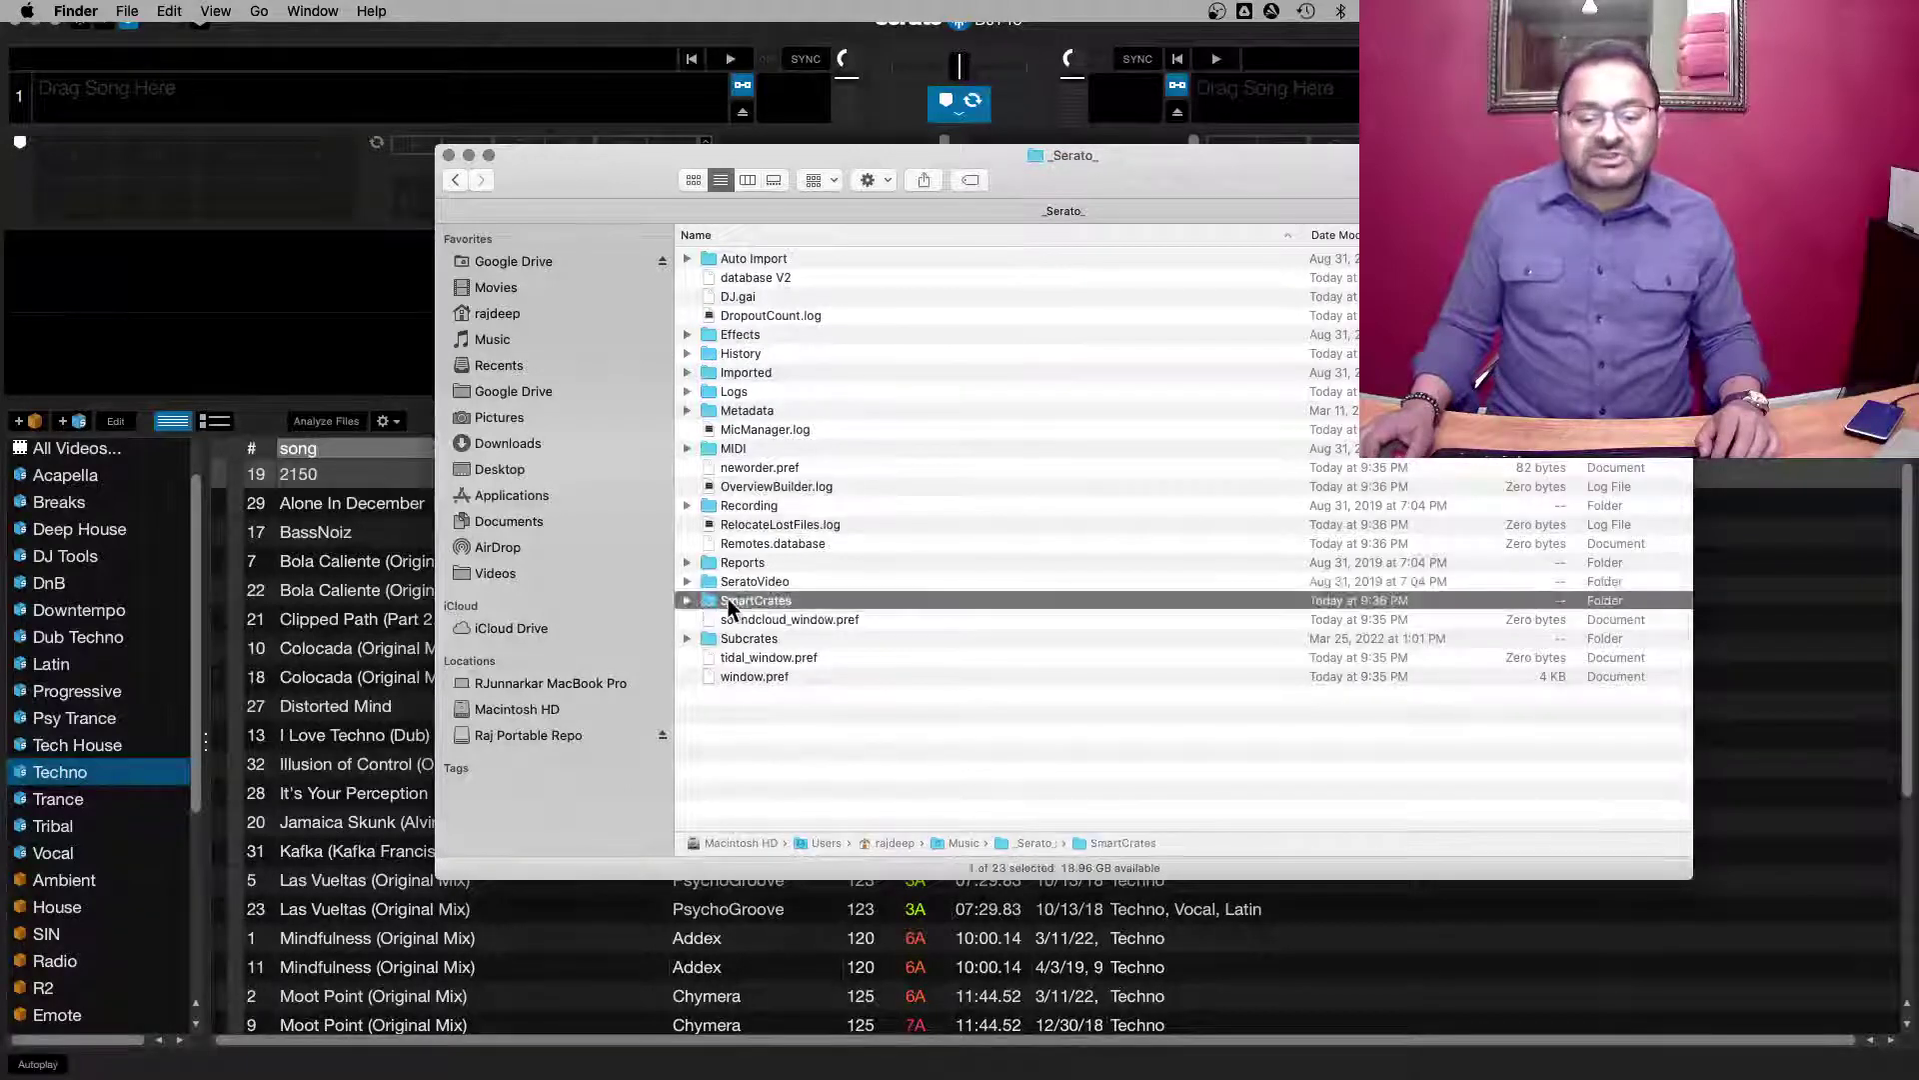
click(687, 600)
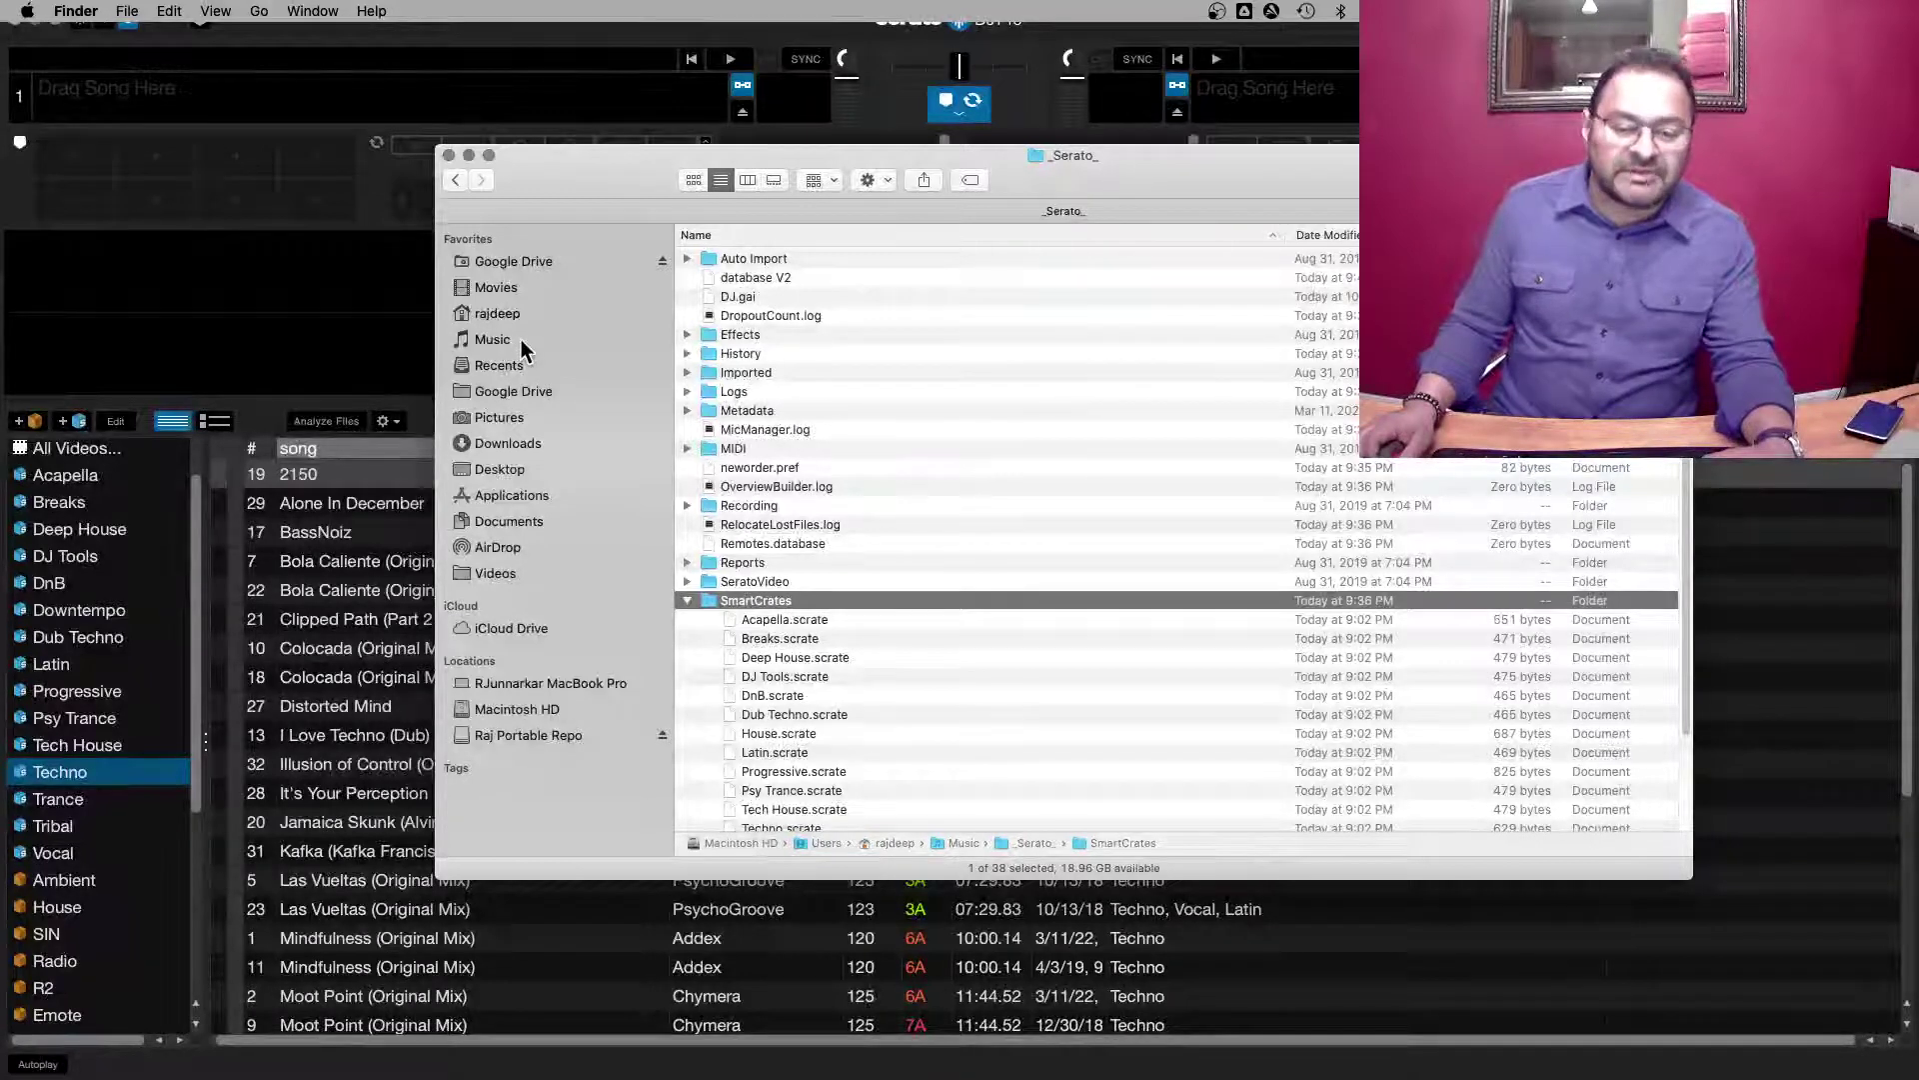
click(688, 601)
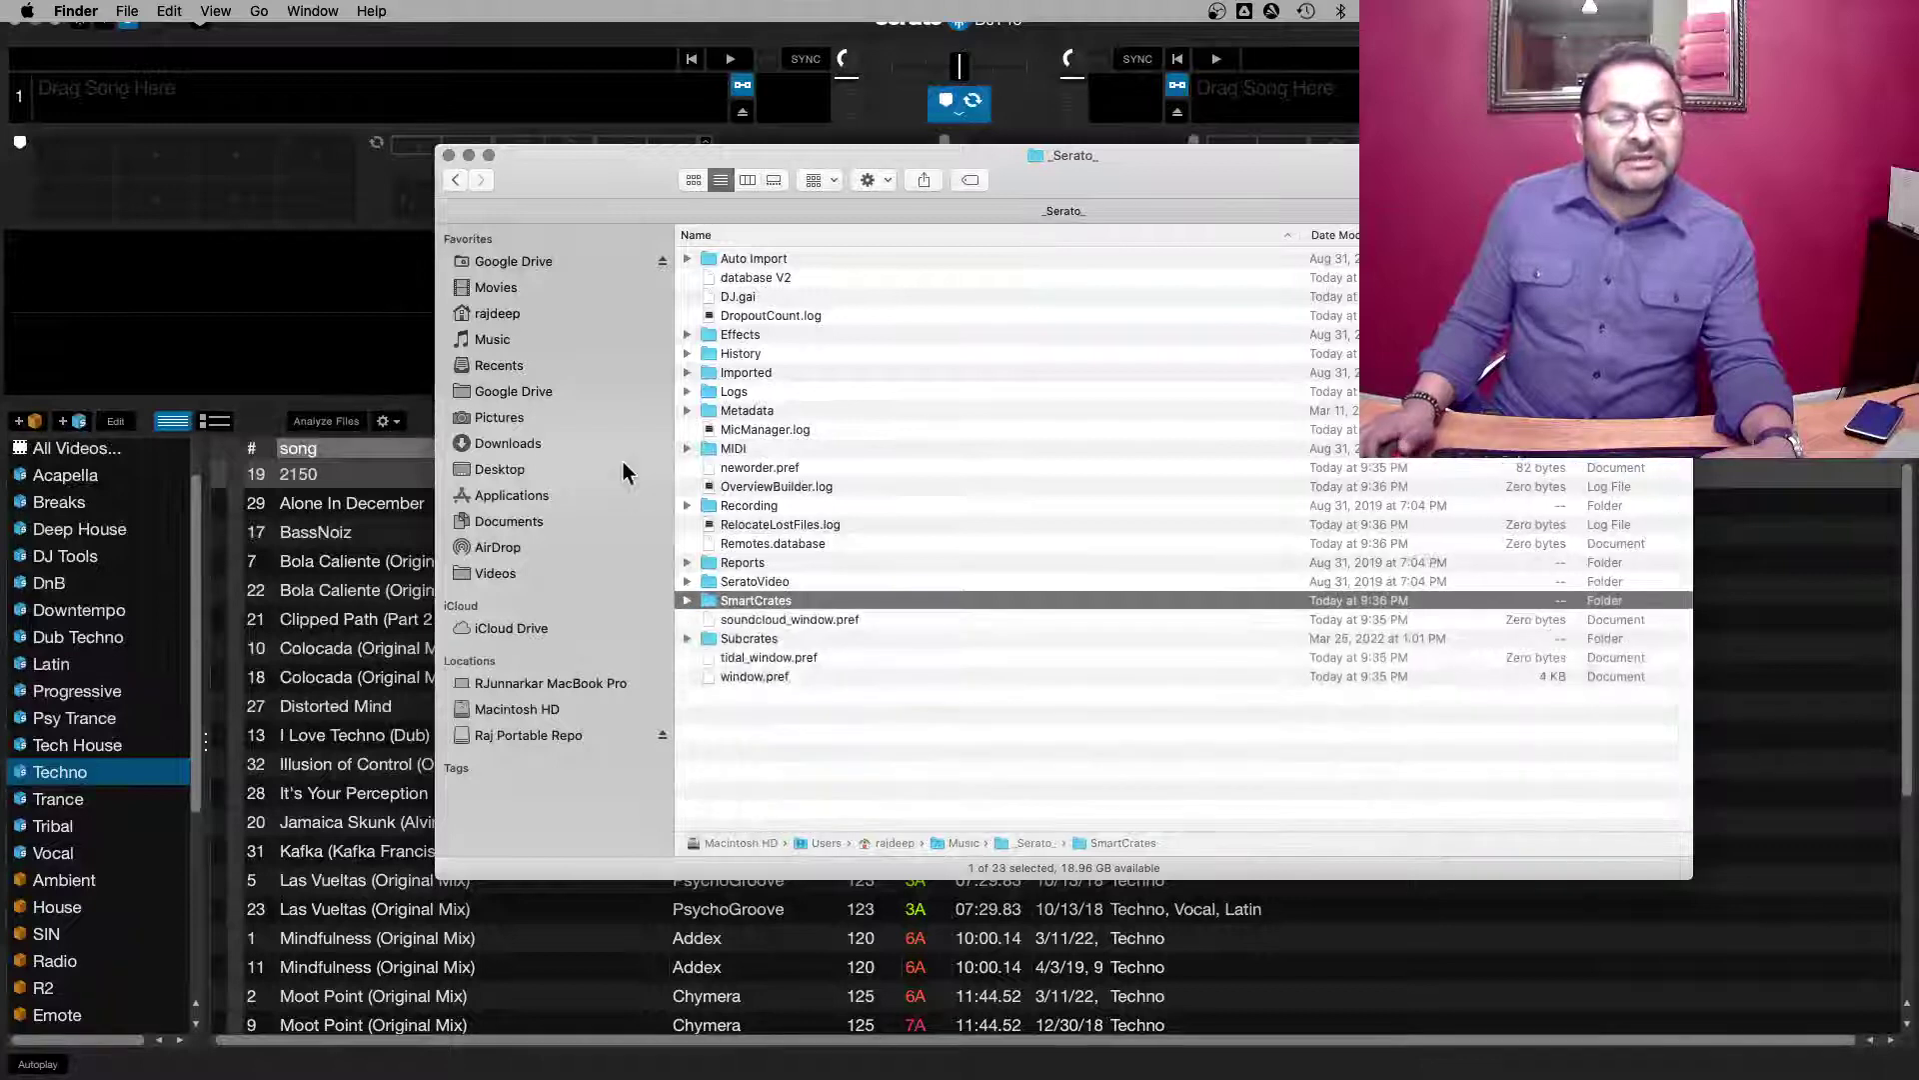
click(448, 156)
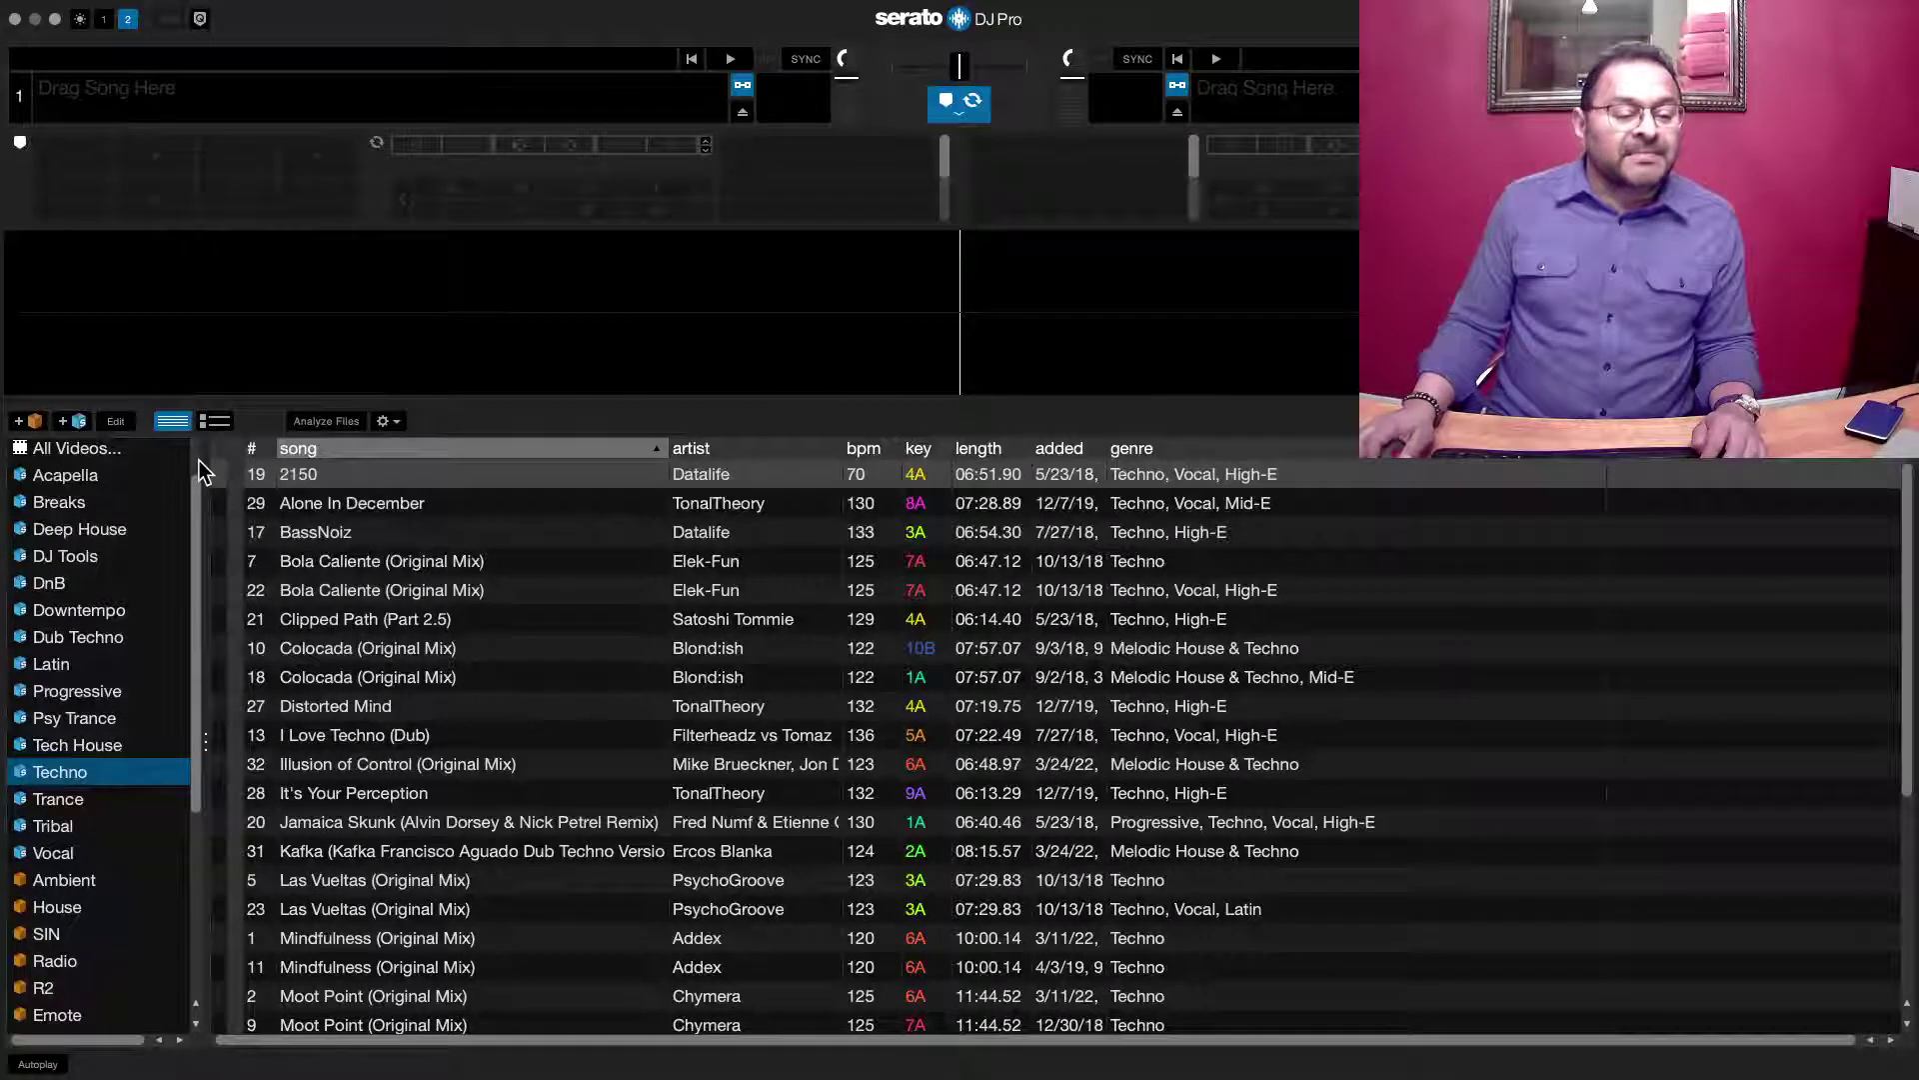
Scroll back up through the Techno crate's track list in Serato.
scroll(200, 461, up, 2)
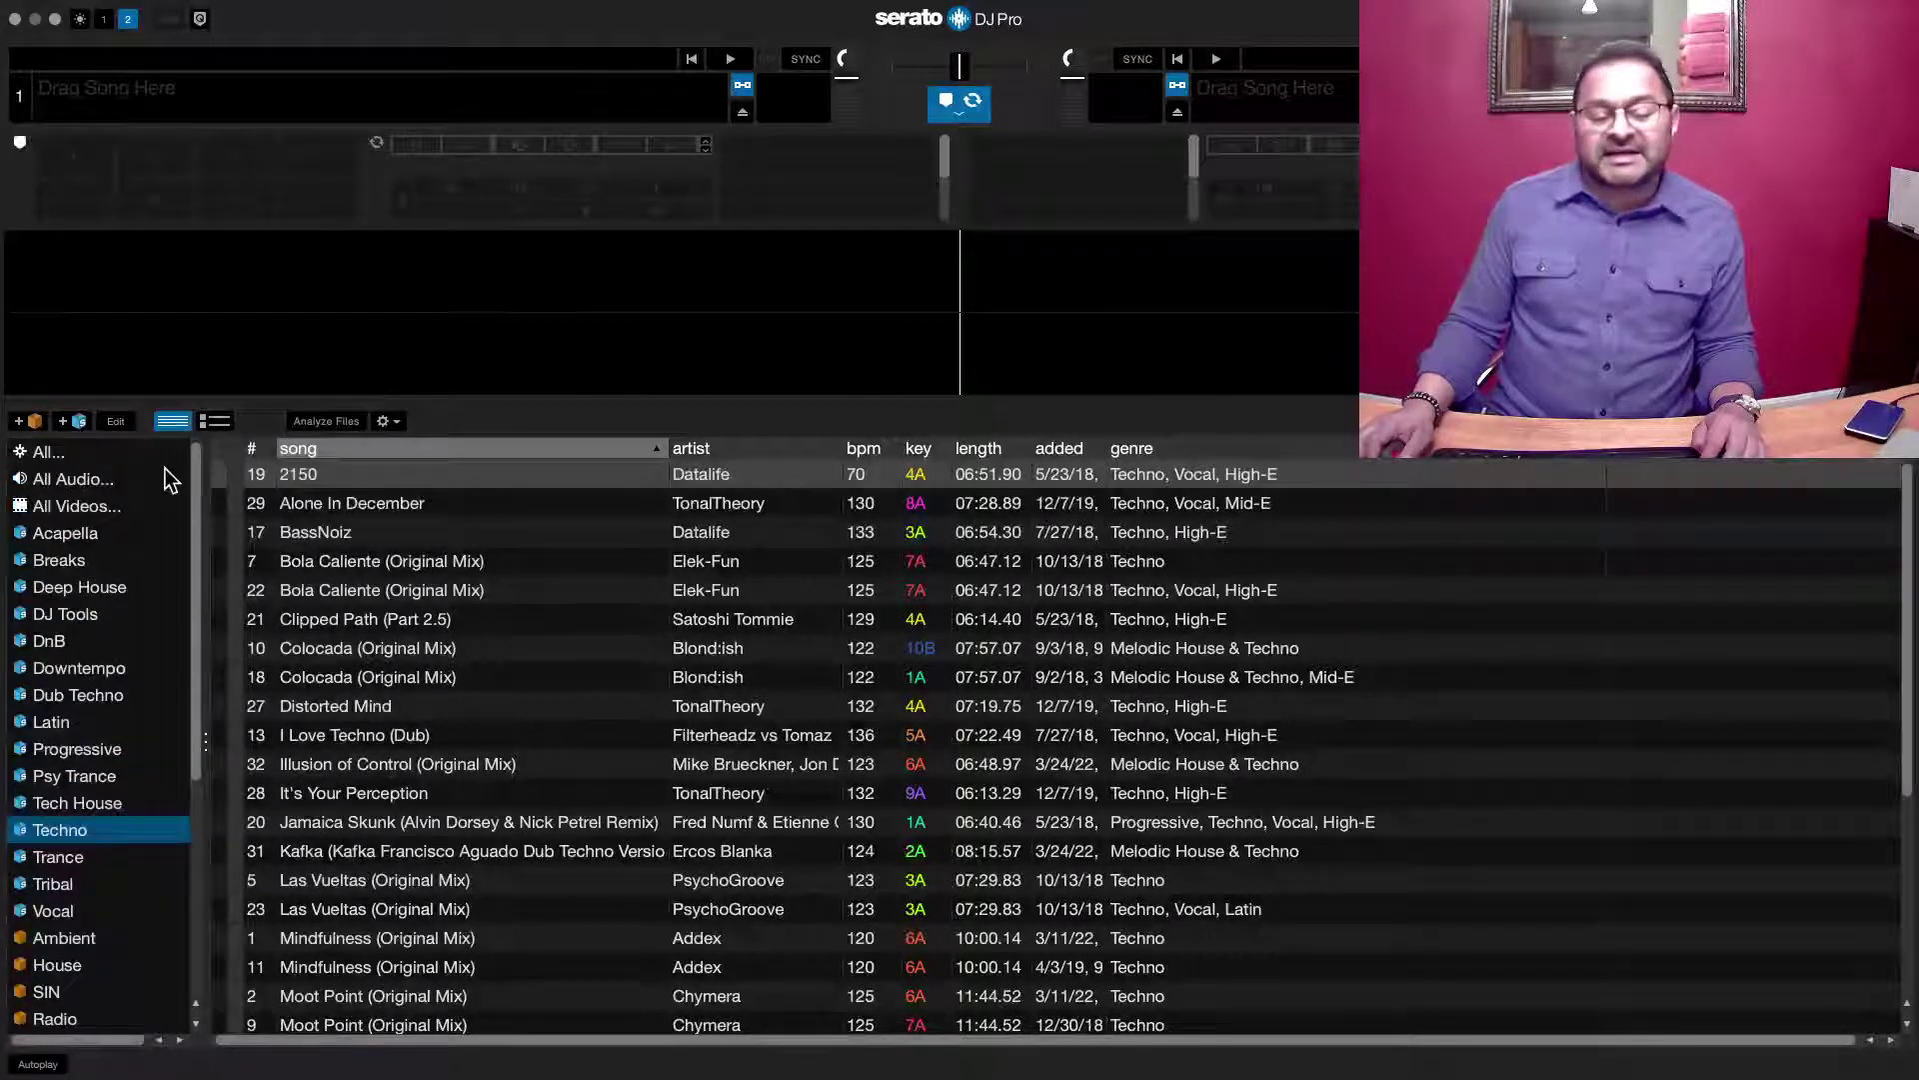